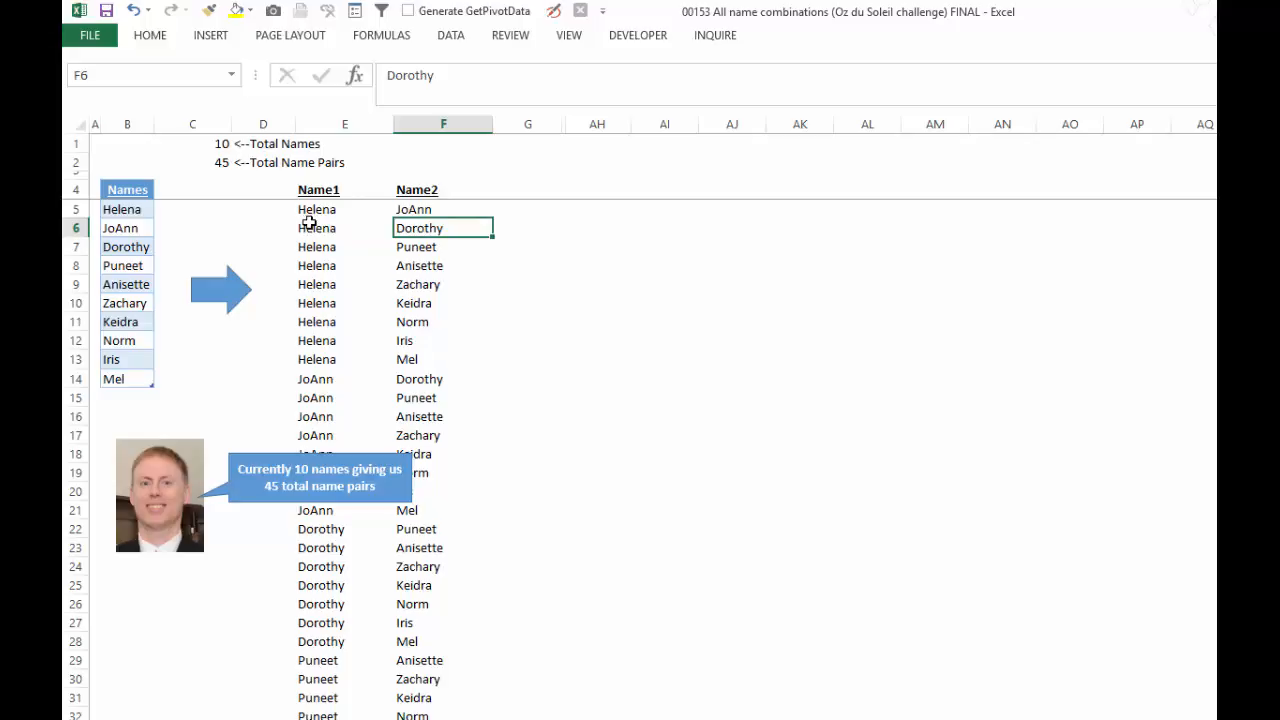
# Inspect the COUNTA formula in C1 for total names and the COMBIN formula in C2 for total name pairs.
pyautogui.click(220, 143)
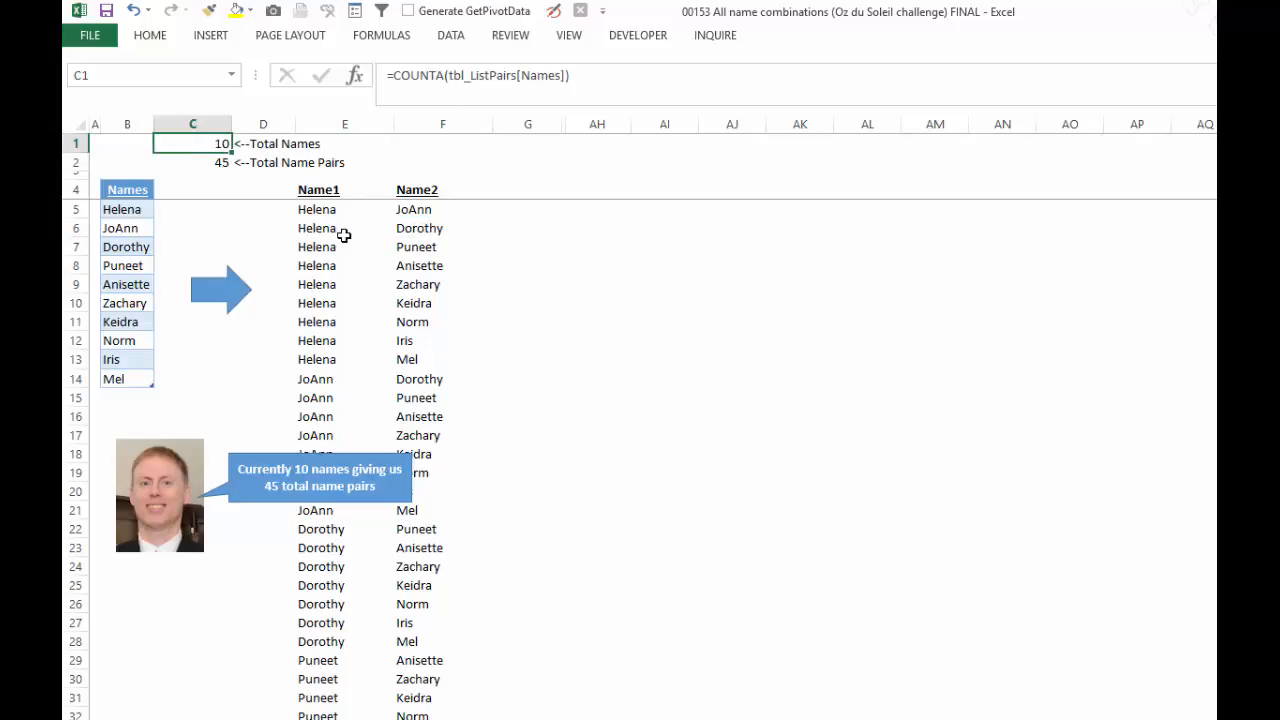
pyautogui.click(440, 90)
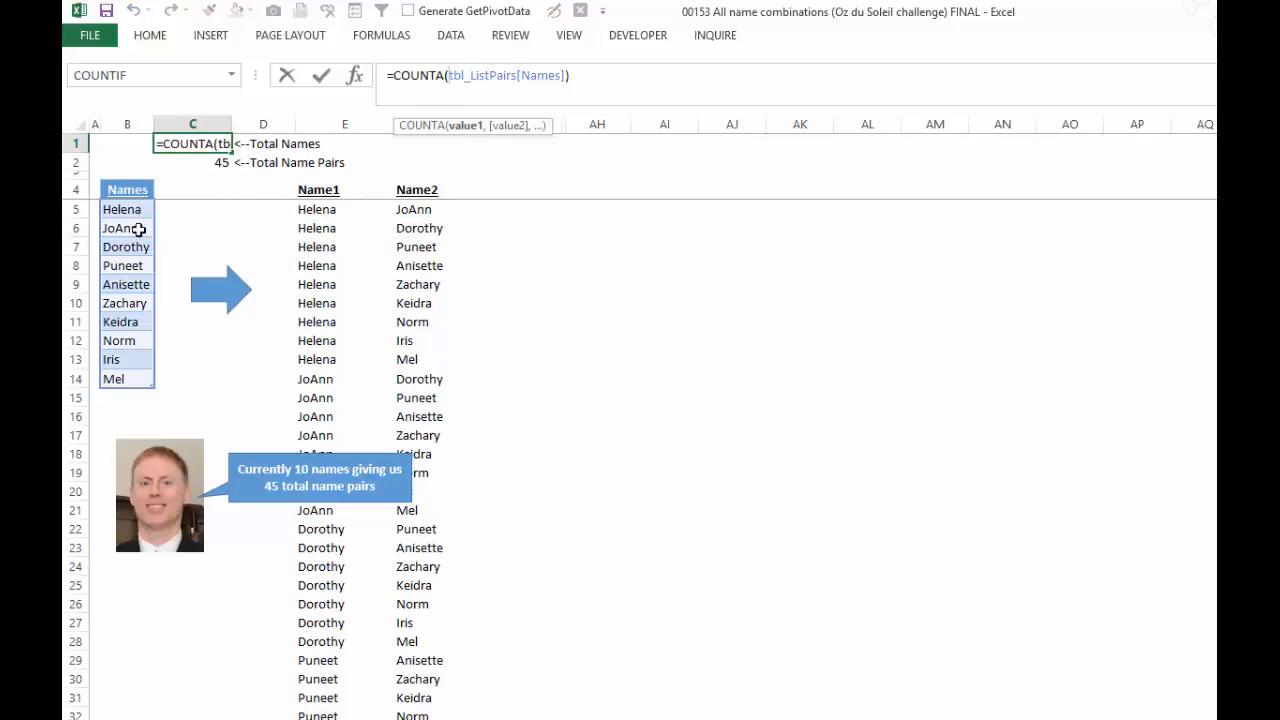
pyautogui.press('Escape')
pyautogui.click(205, 163)
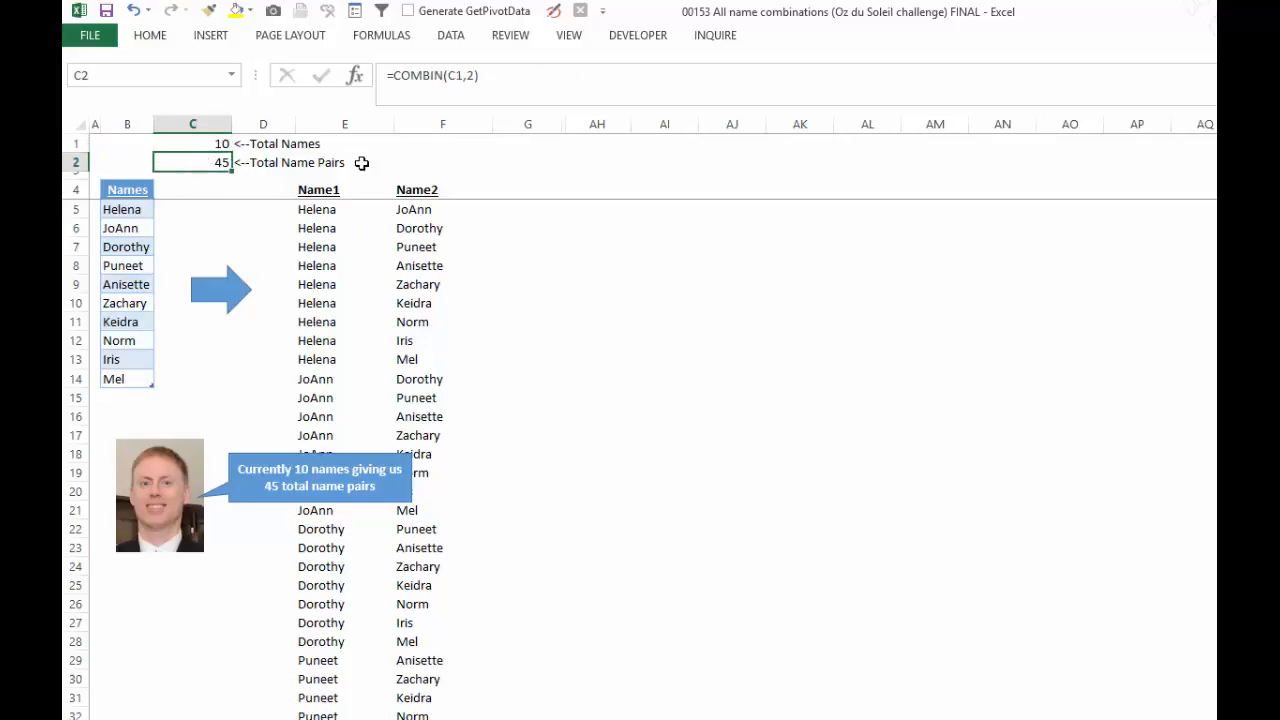
pyautogui.click(465, 76)
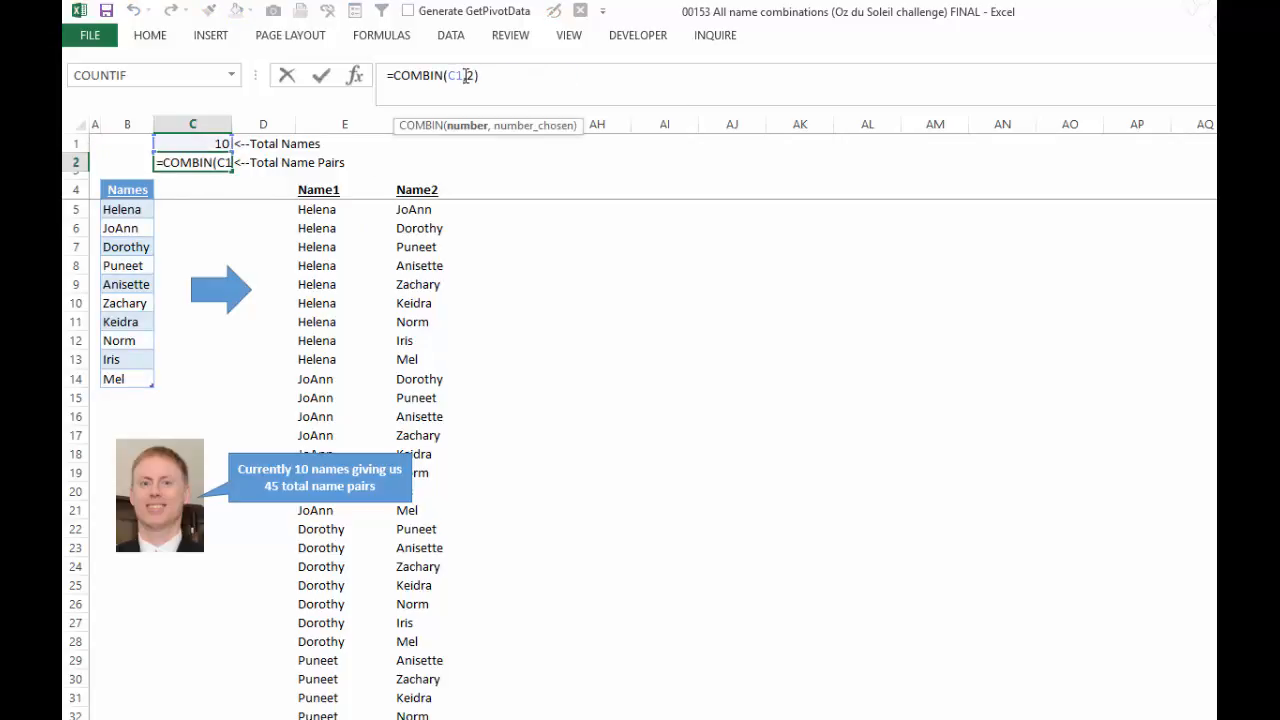
pyautogui.click(475, 77)
pyautogui.press('Escape')
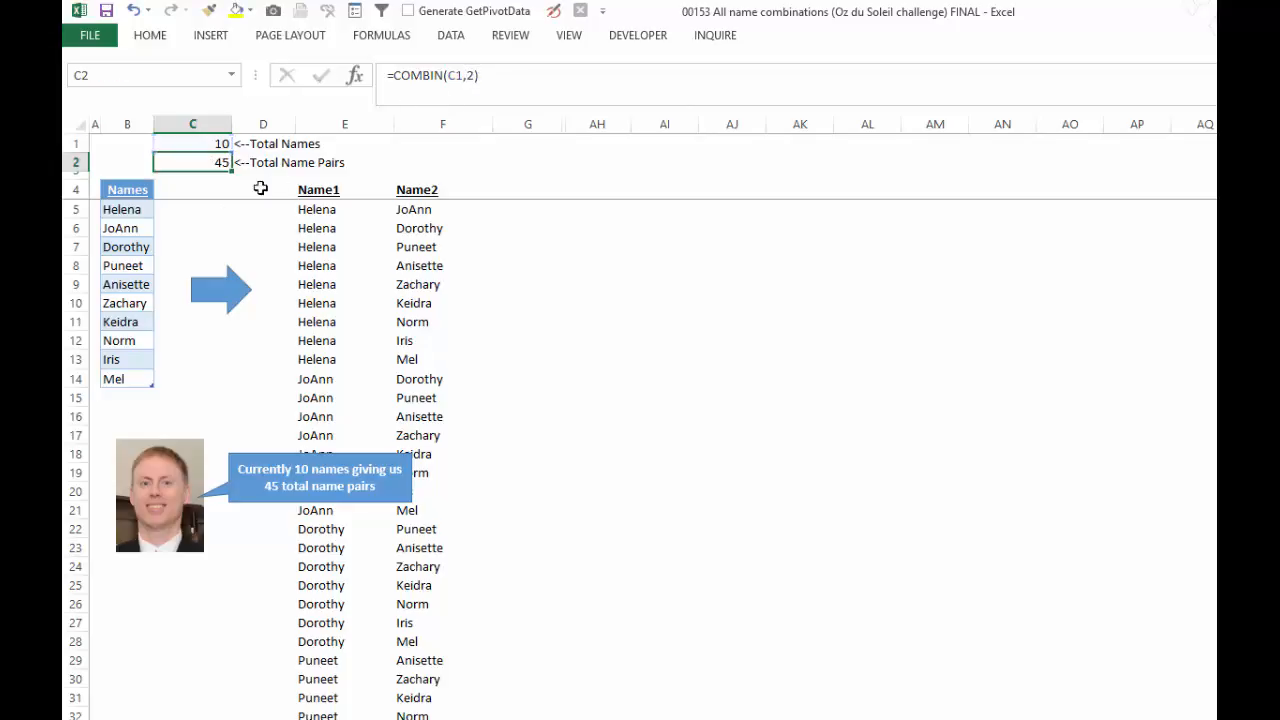
pyautogui.click(203, 142)
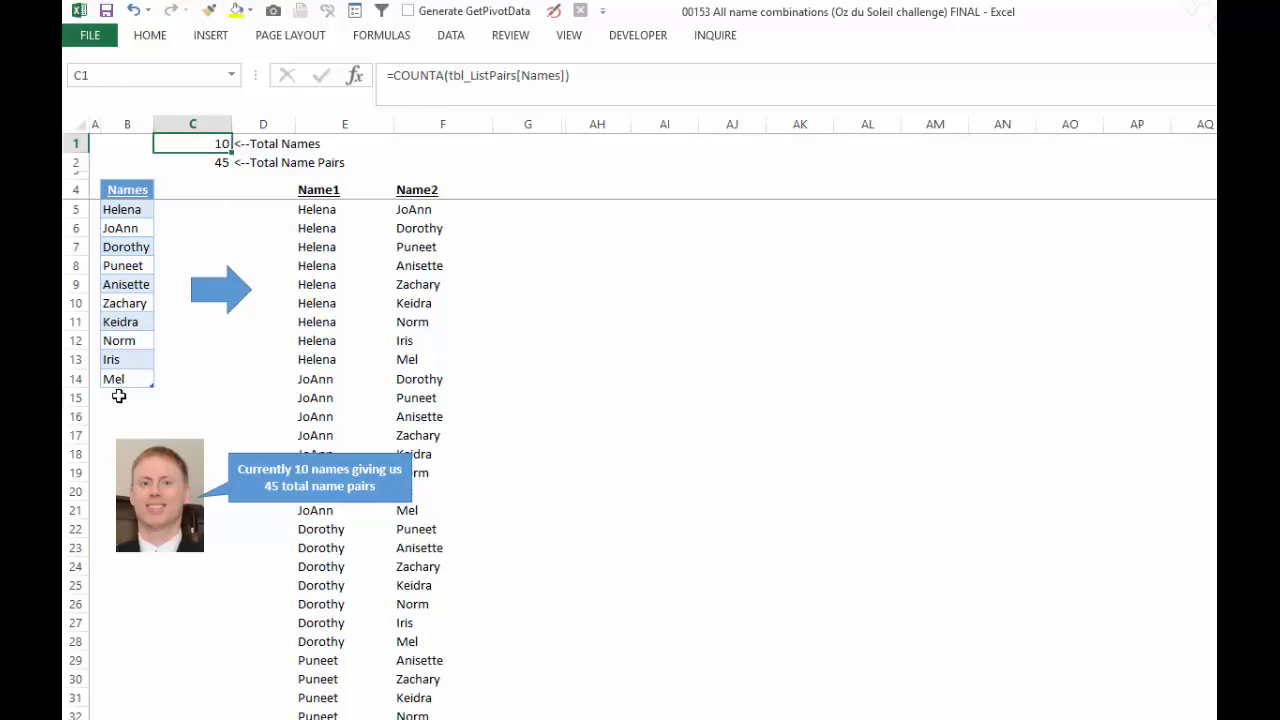
# Add an extra name in B15 directly below the Names table and check the totals in C1 and C2.
pyautogui.click(117, 396)
pyautogui.write('Kevin')
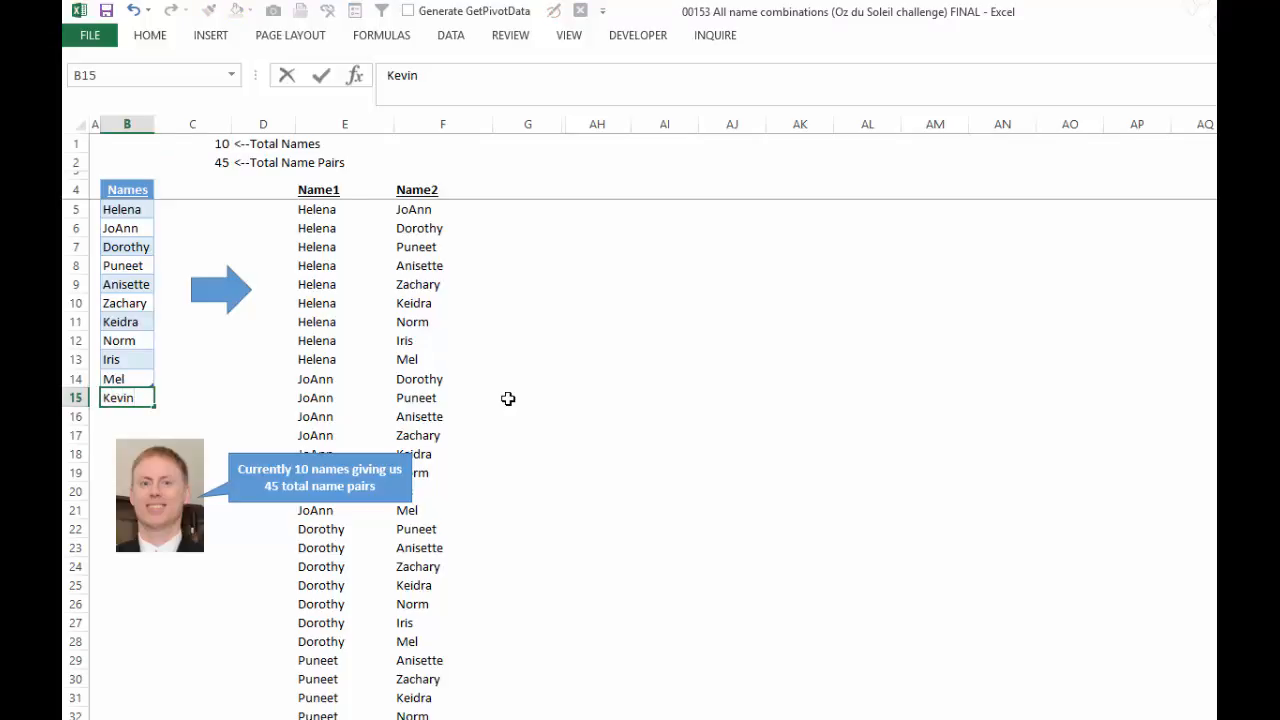
pyautogui.press('Return')
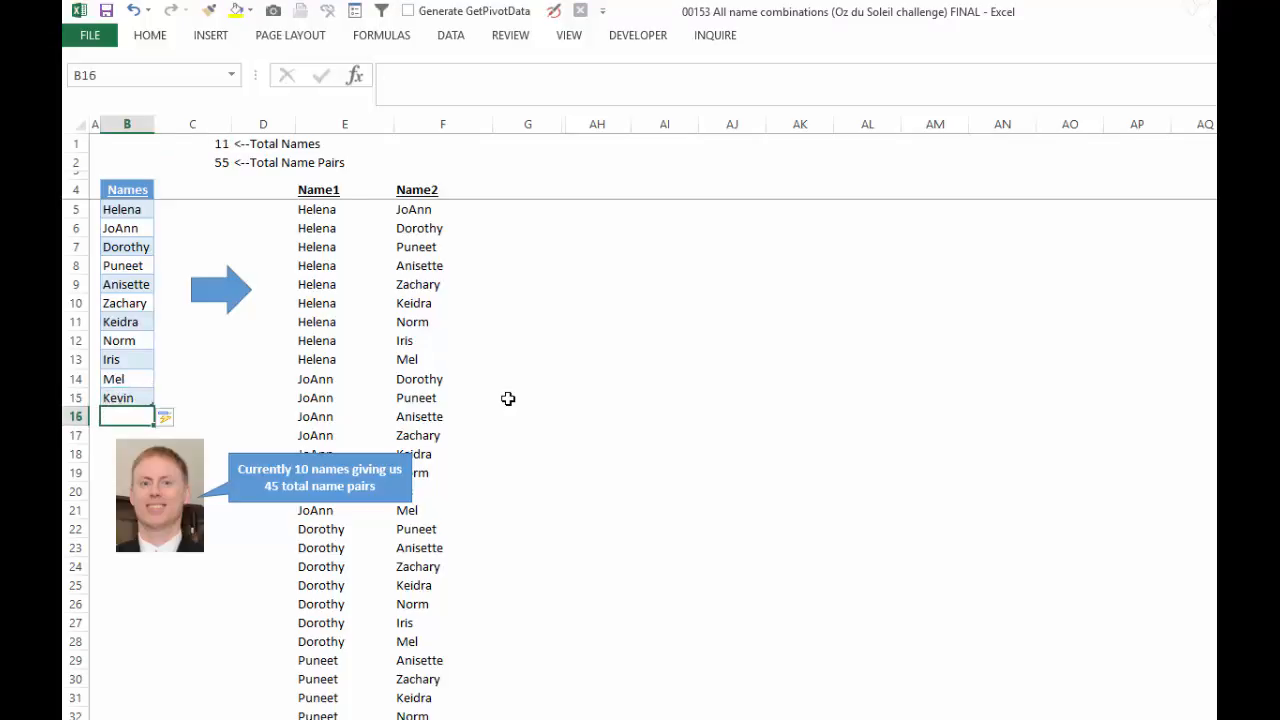
pyautogui.click(218, 147)
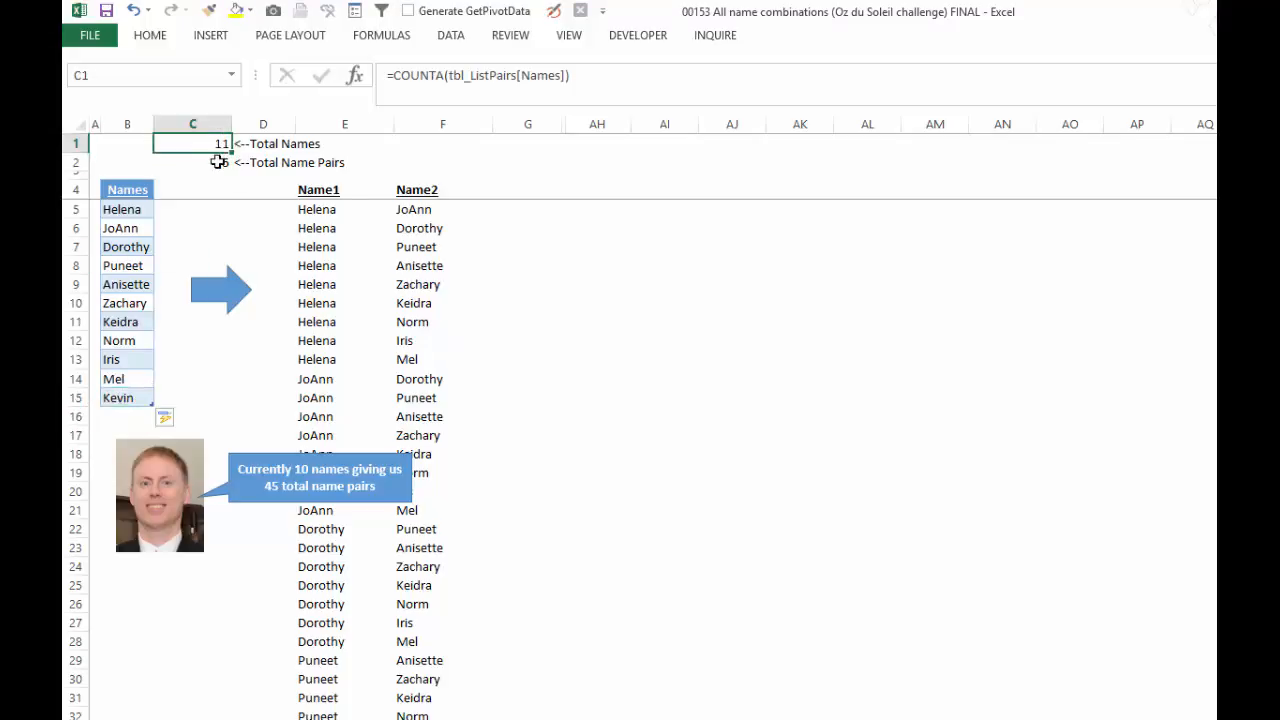
pyautogui.click(218, 163)
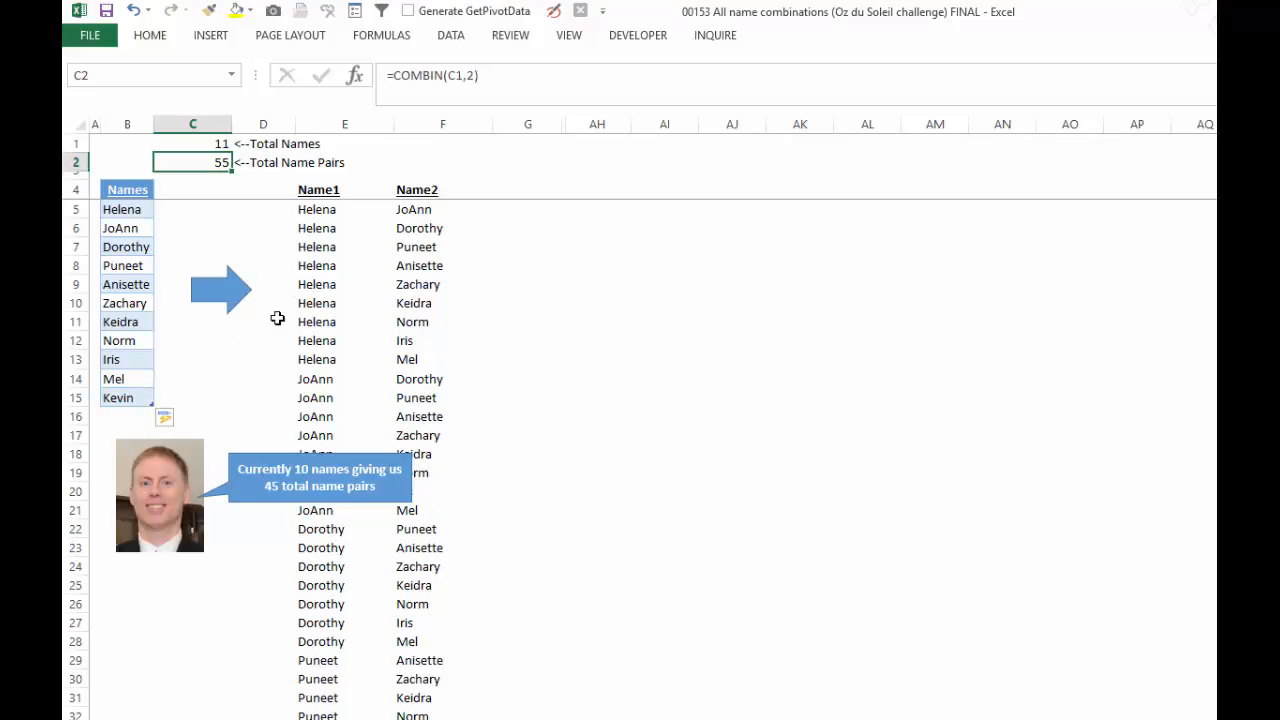
# Resize the Names table so it ends at row 14 and delete the extra name from B15.
pyautogui.click(95, 436)
pyautogui.click(127, 398)
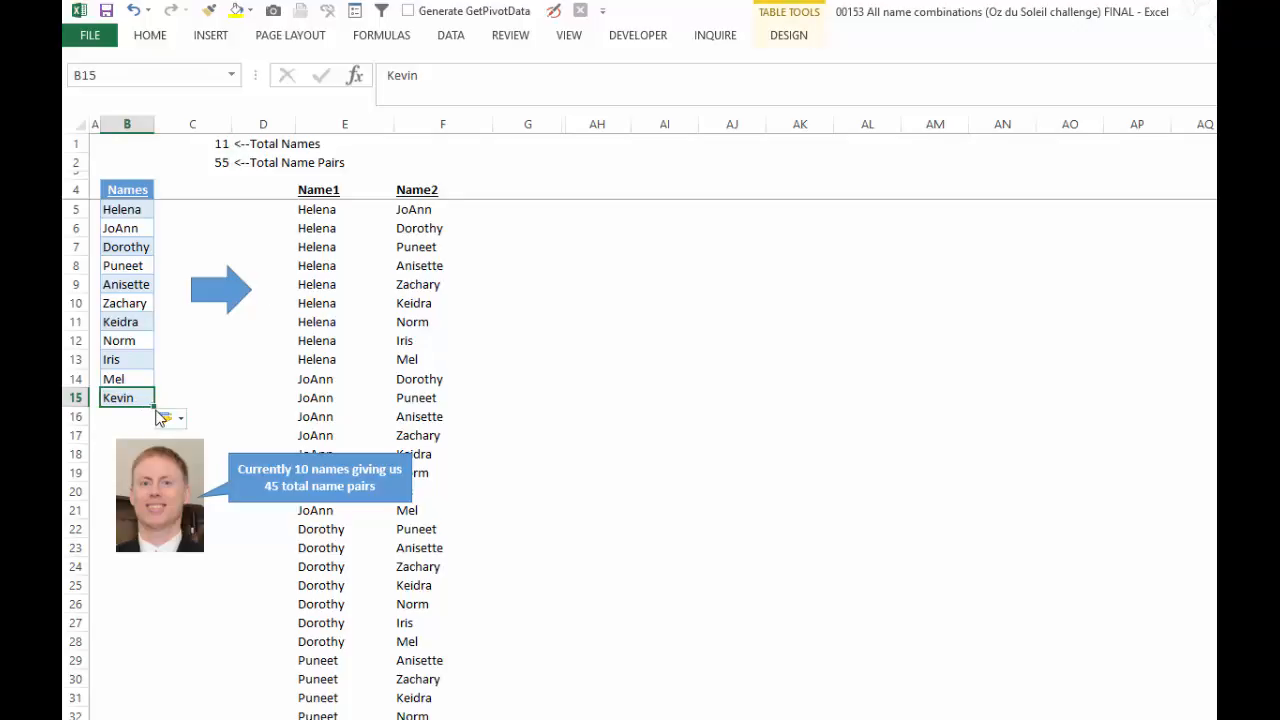
pyautogui.click(123, 419)
pyautogui.press('Left')
pyautogui.press('Down')
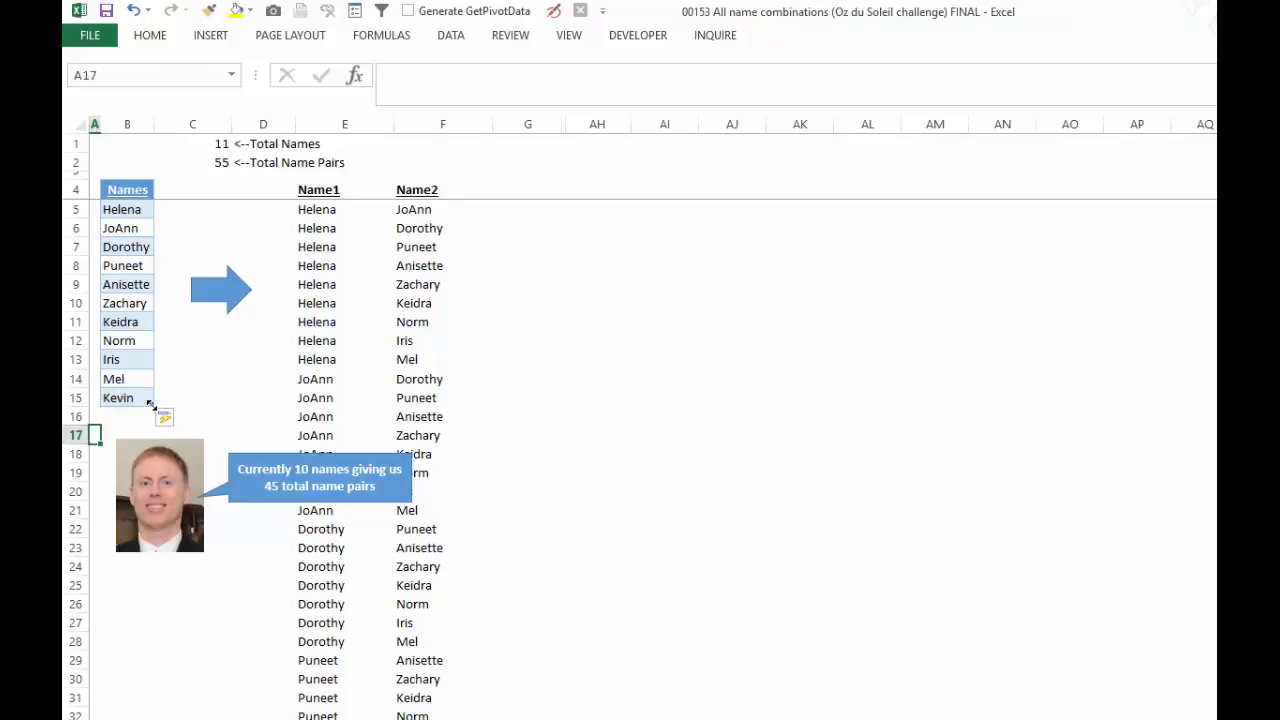
pyautogui.moveTo(156, 397); pyautogui.dragTo(154, 387)
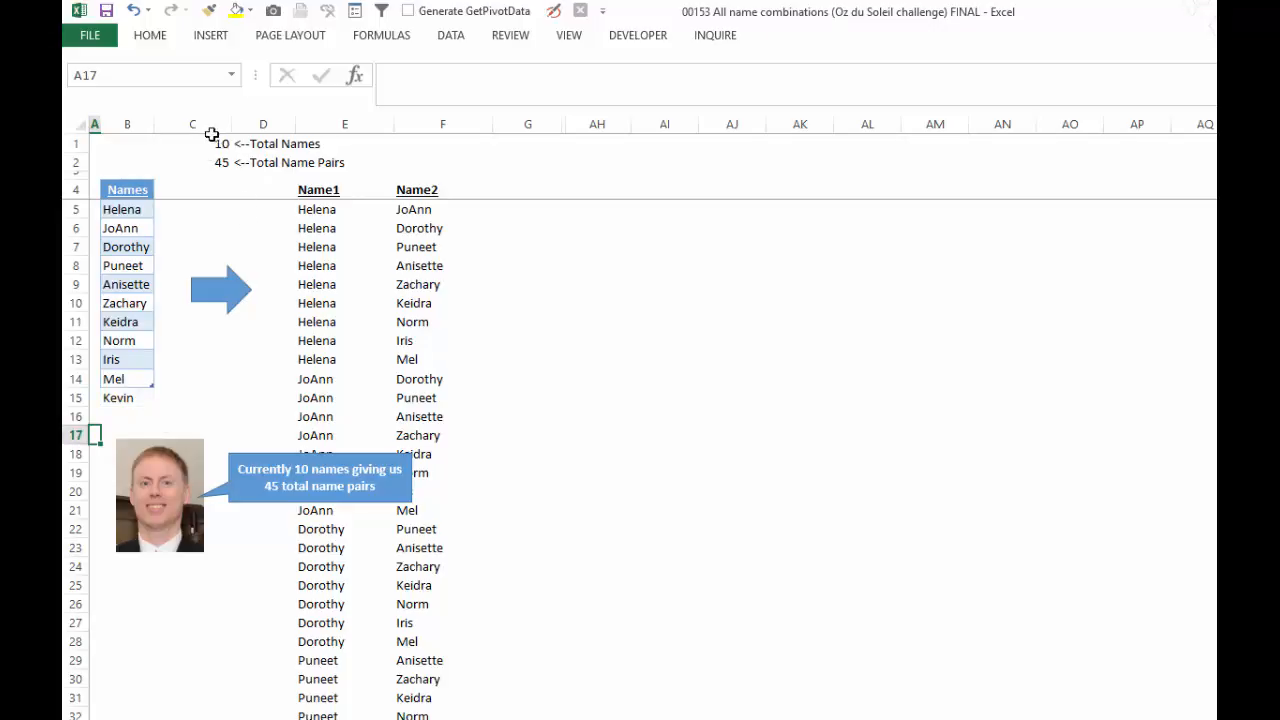
pyautogui.click(130, 398)
pyautogui.press('Delete')
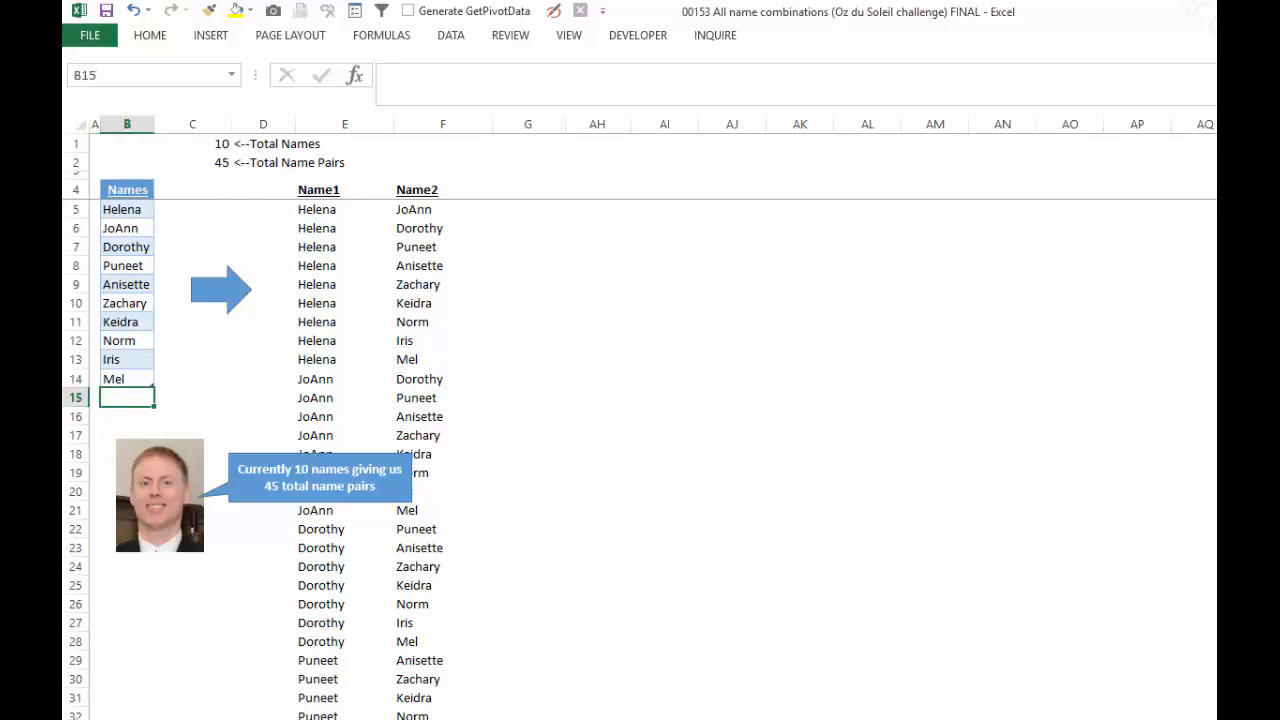
# Unhide the columns between G and AH.
pyautogui.moveTo(528, 124); pyautogui.dragTo(597, 124)
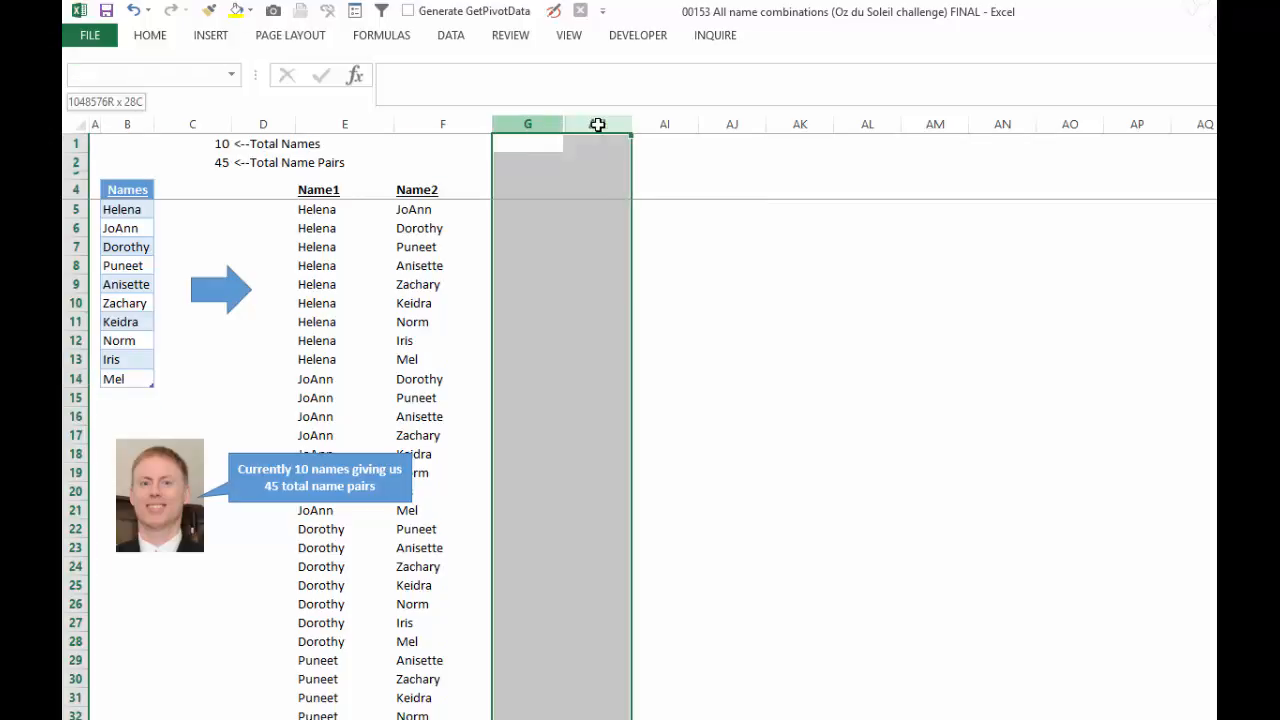
pyautogui.rightClick(597, 124)
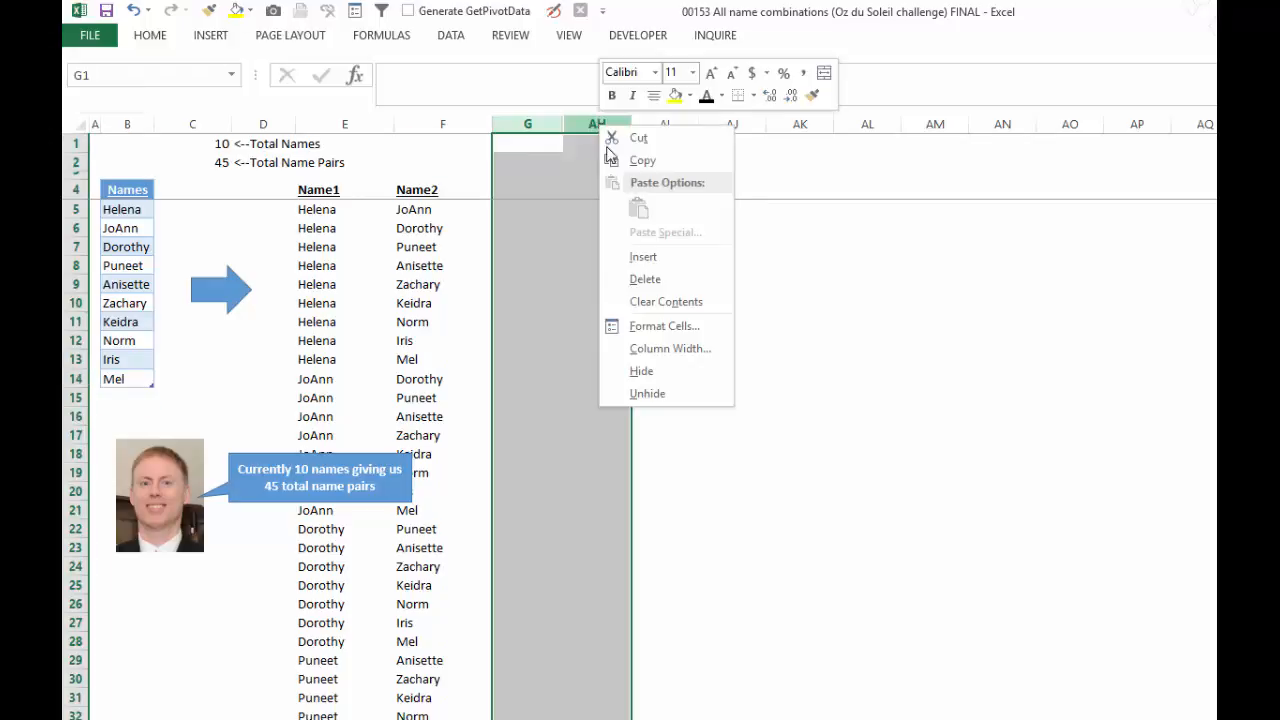
pyautogui.click(663, 395)
pyautogui.click(604, 246)
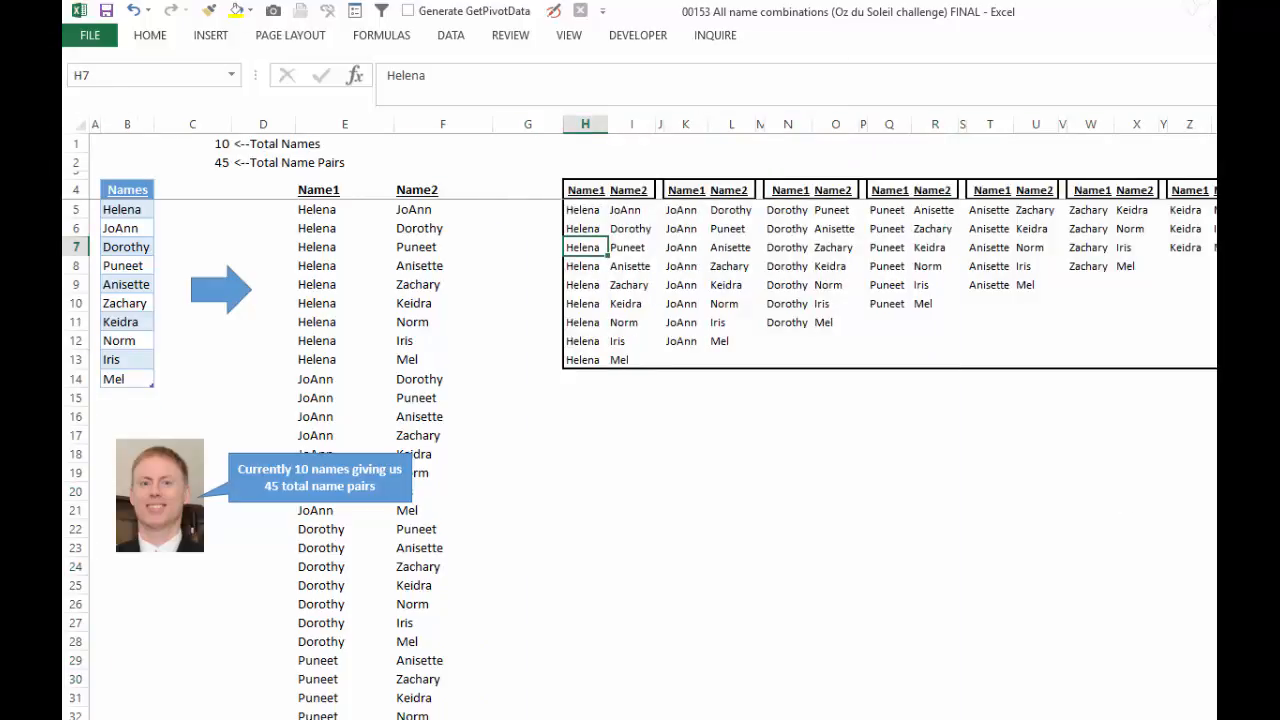
# Examine the Name1/Name2 grid and compare its first block's partners in I5:I13 with the Names table.
pyautogui.hscroll(6, 640, 420)
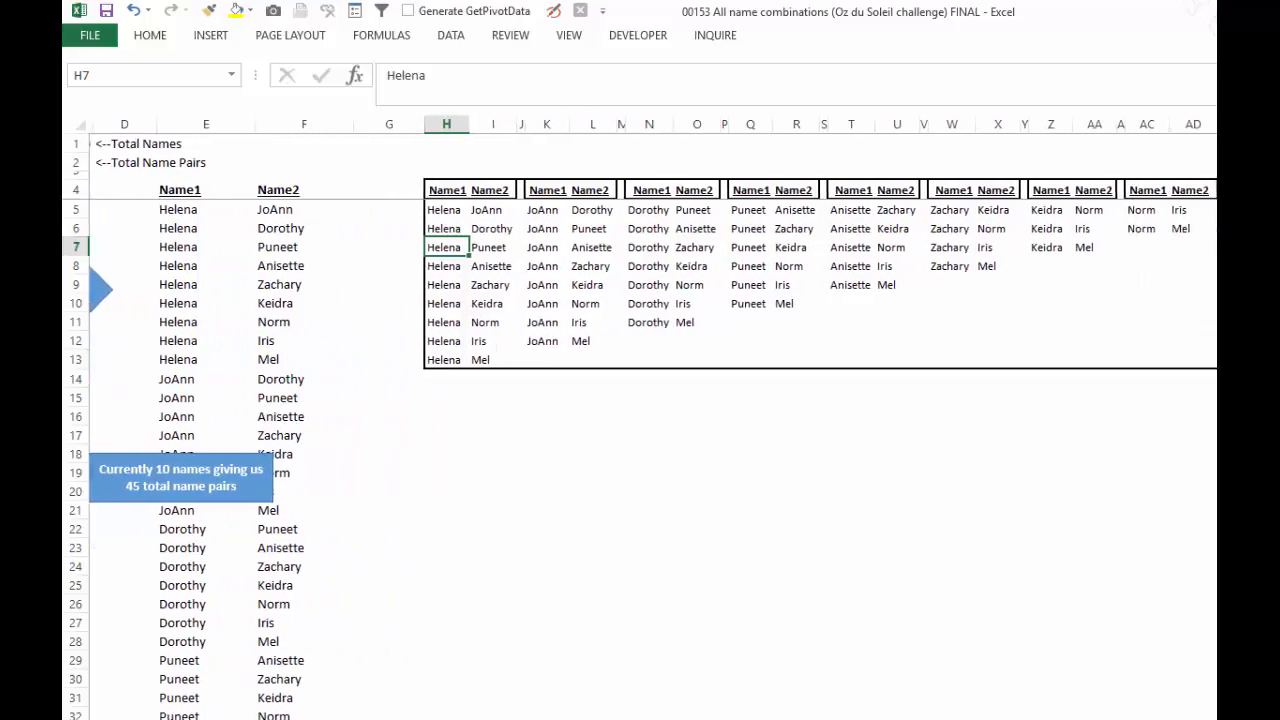
pyautogui.click(179, 211)
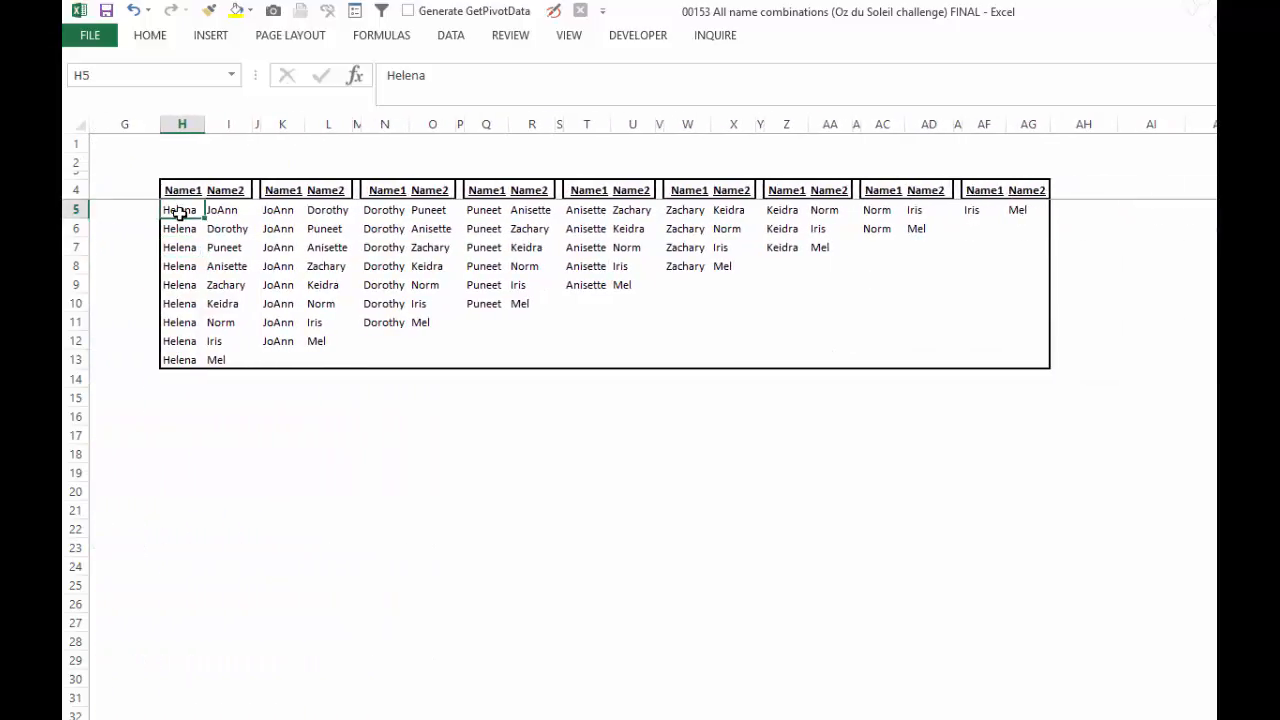
pyautogui.hotkey('ctrl', 'Left')
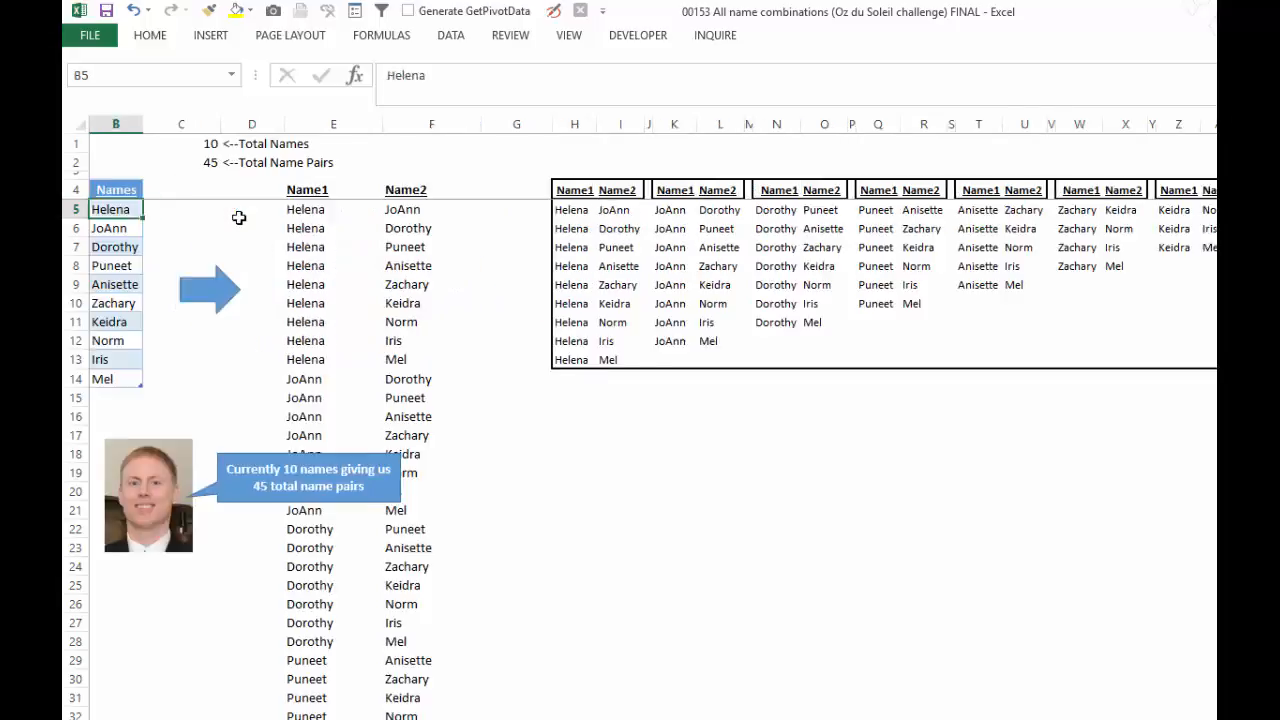
pyautogui.moveTo(638, 210); pyautogui.dragTo(625, 361)
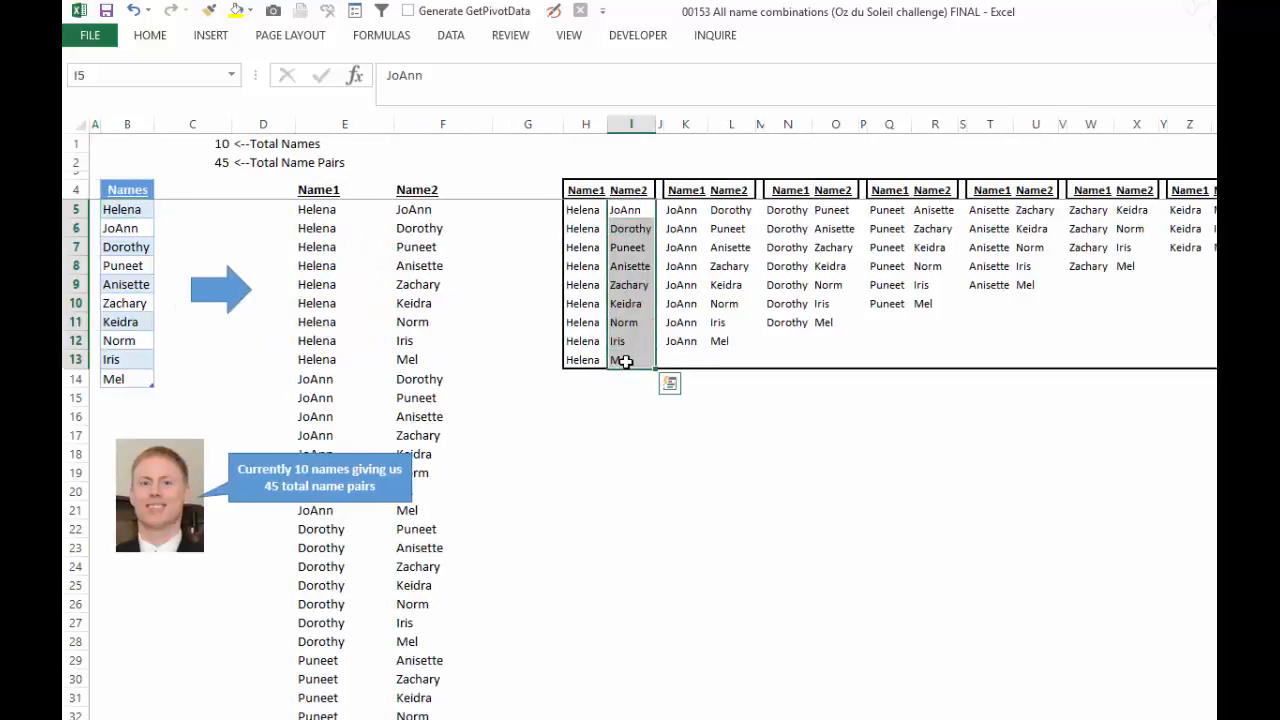
pyautogui.click(118, 210)
pyautogui.click(124, 230)
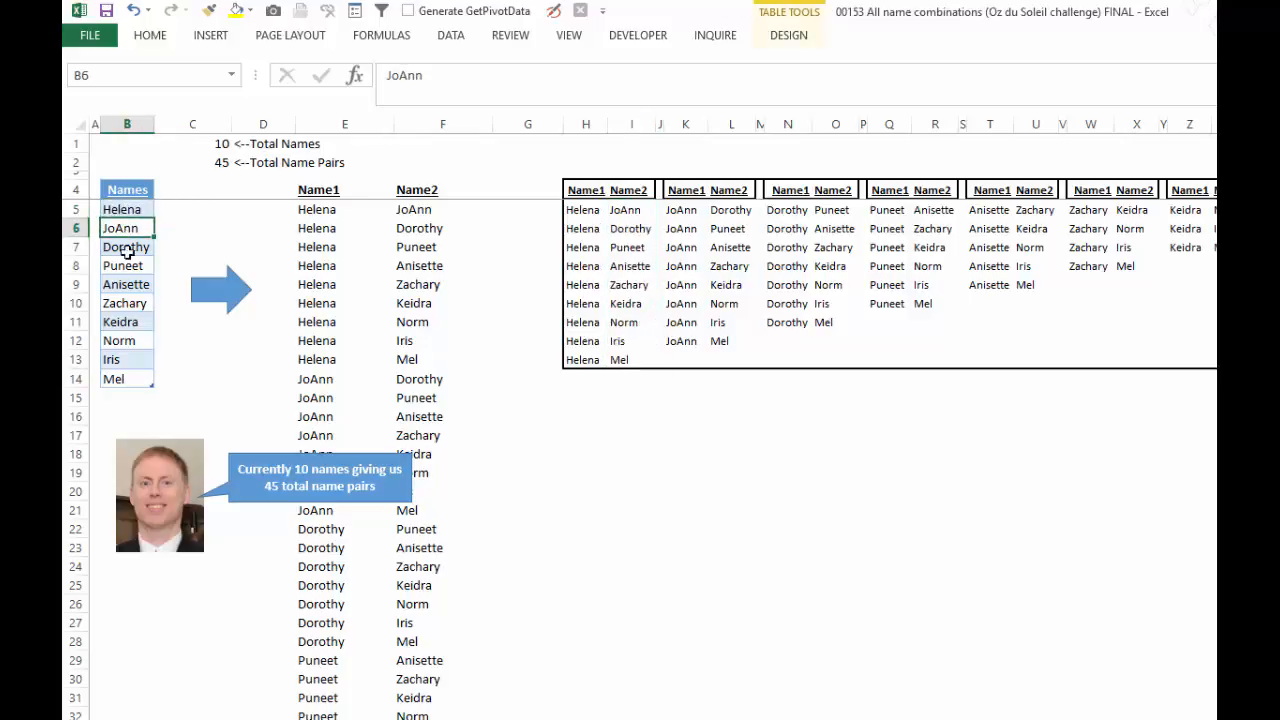
pyautogui.moveTo(126, 252); pyautogui.dragTo(126, 379)
# Review the first row of the successive Name1/Name2 blocks from K5 to T5.
pyautogui.click(685, 209)
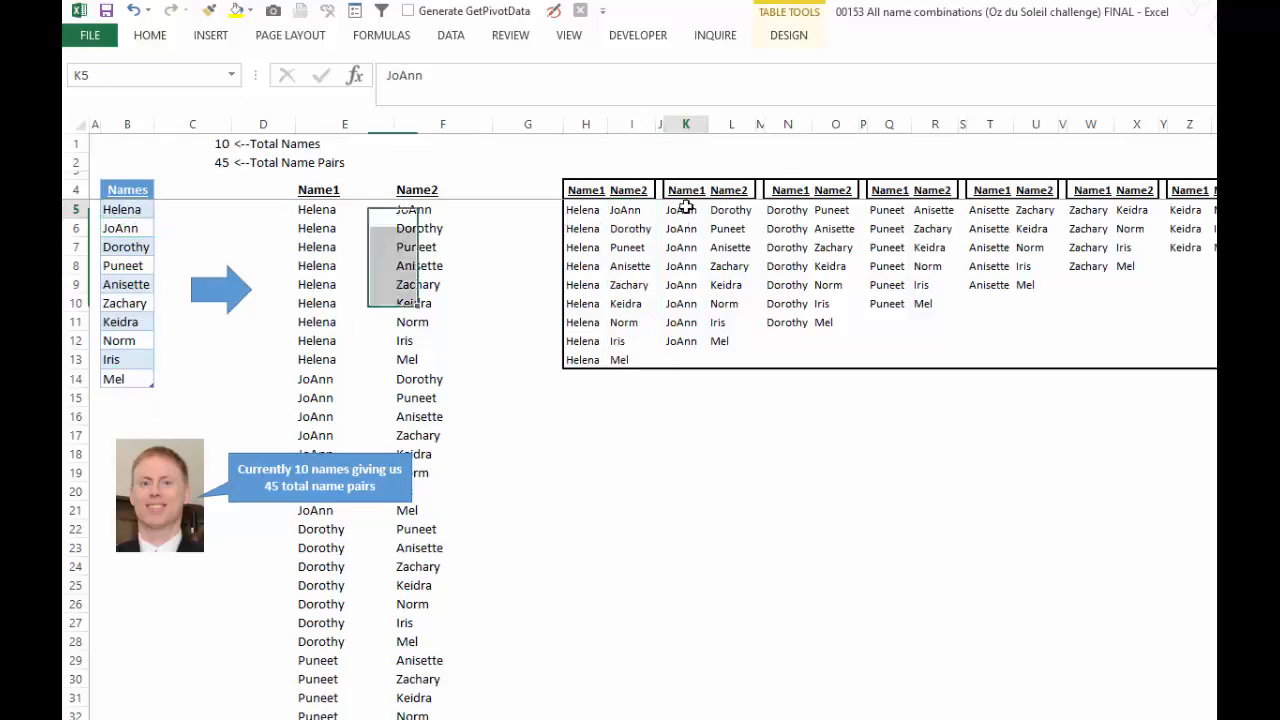
pyautogui.press('Right')
pyautogui.press('Right')
pyautogui.press('Right')
pyautogui.press('Right')
pyautogui.press('Right')
pyautogui.press('Right')
pyautogui.press('Right')
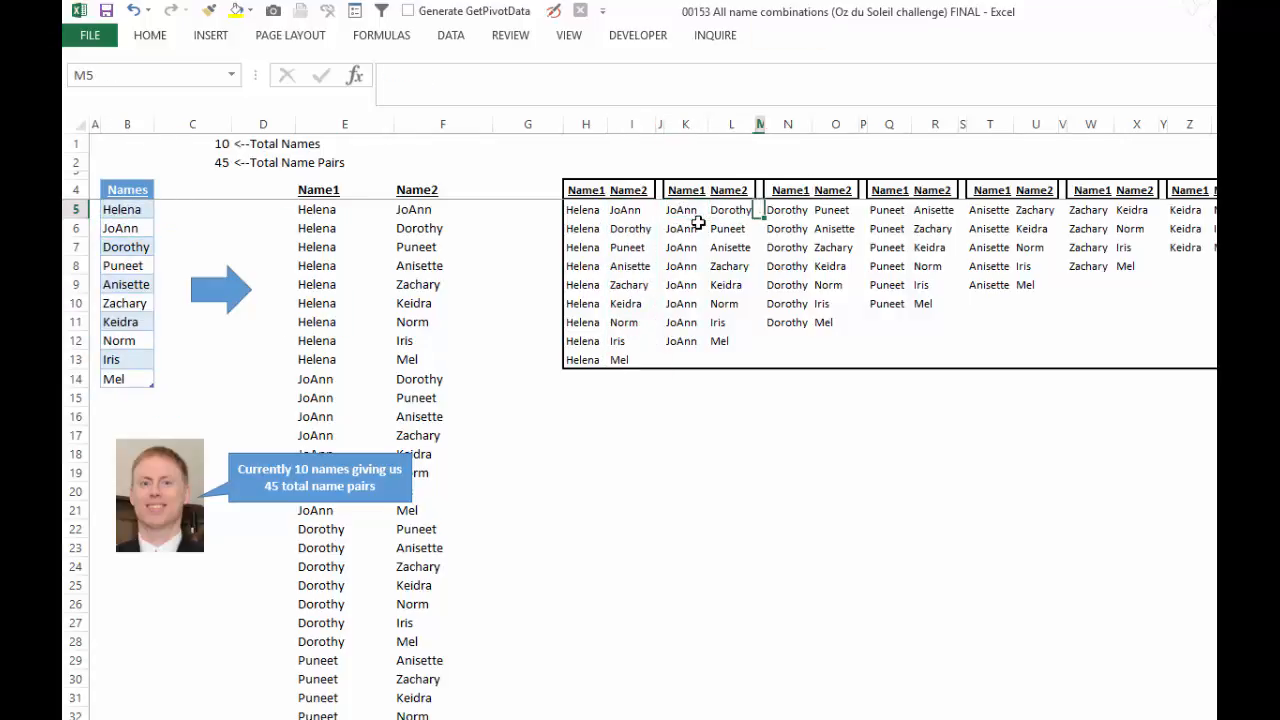
pyautogui.press('Right')
pyautogui.press('Right')
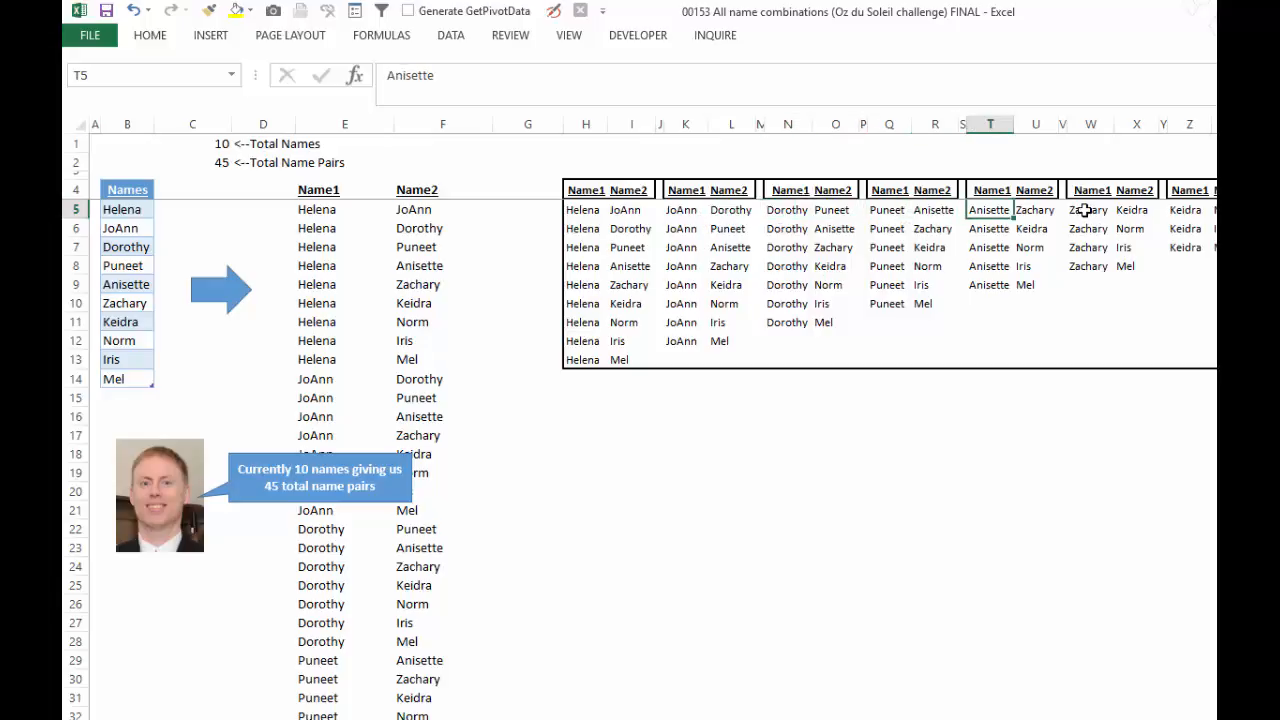
# Compare the Name1 entries in Z5:Z7 with the same name's Name2 occurrences in X5, R7, O8 and L9.
pyautogui.moveTo(1190, 208); pyautogui.dragTo(1187, 247)
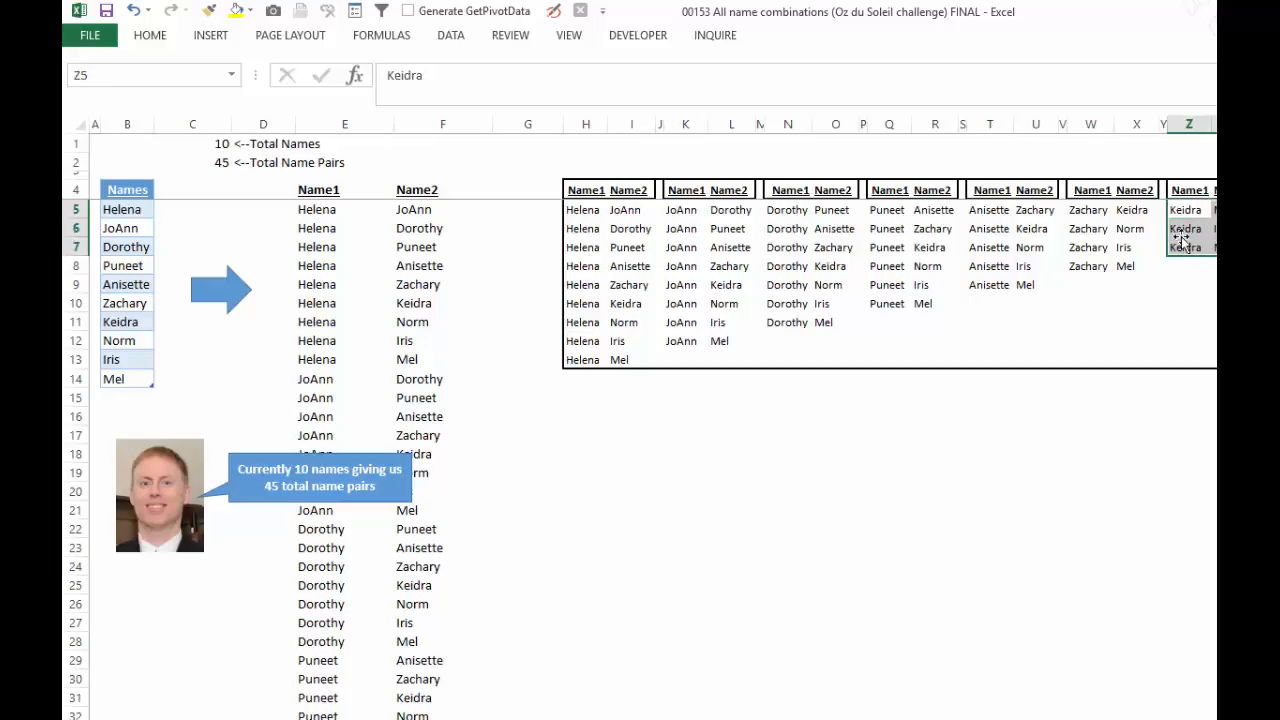
pyautogui.click(1120, 210)
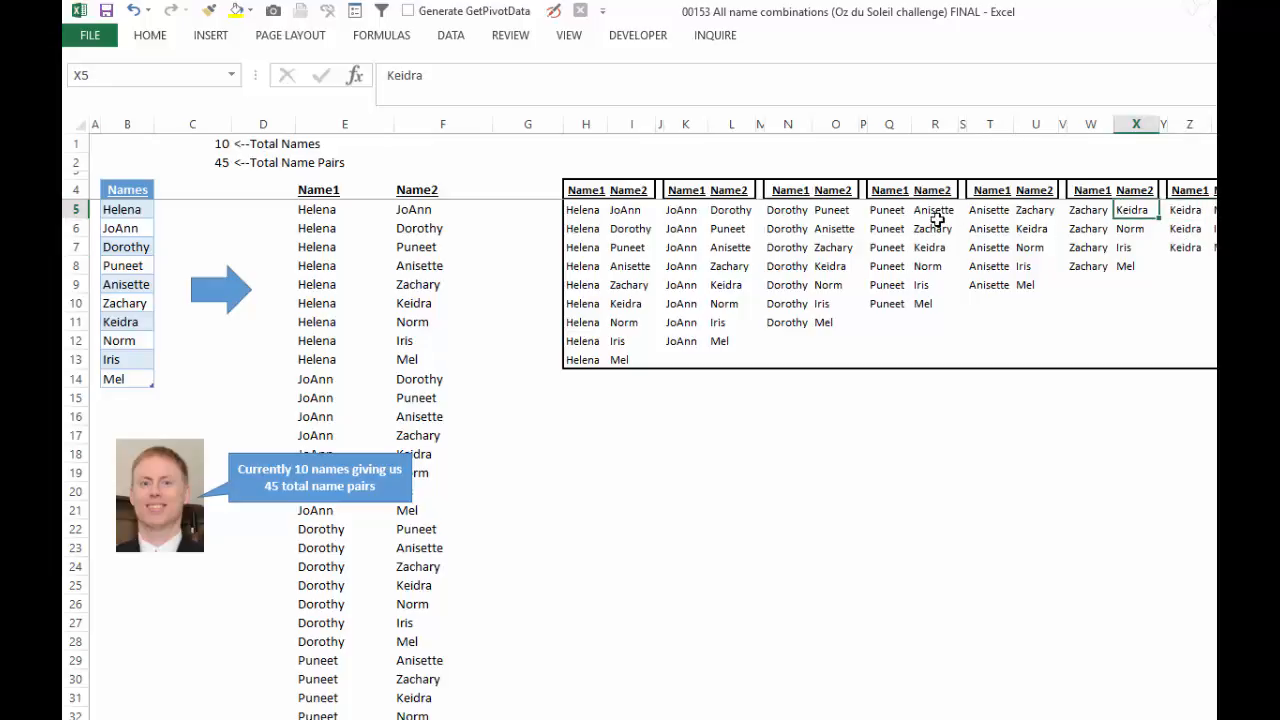
pyautogui.keyDown('ctrl'); pyautogui.click(920, 246); pyautogui.keyUp('ctrl')
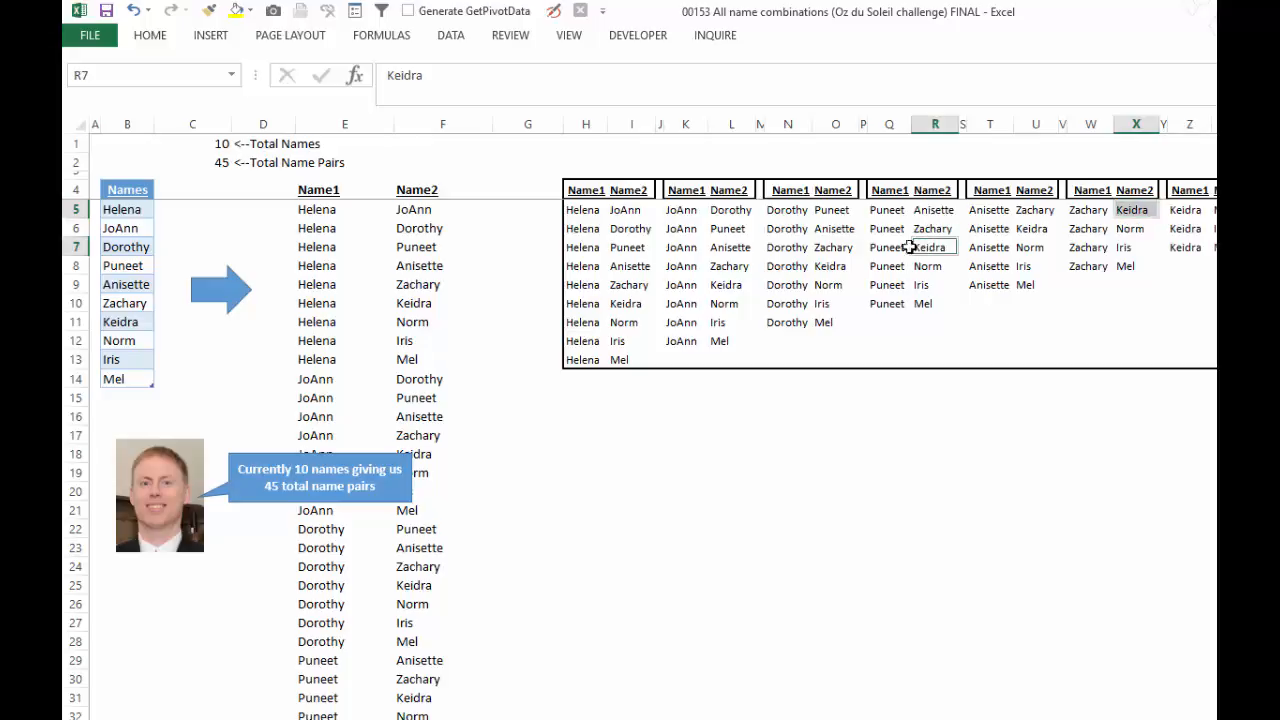
pyautogui.keyDown('ctrl'); pyautogui.click(822, 265); pyautogui.keyUp('ctrl')
pyautogui.keyDown('ctrl'); pyautogui.click(728, 284); pyautogui.keyUp('ctrl')
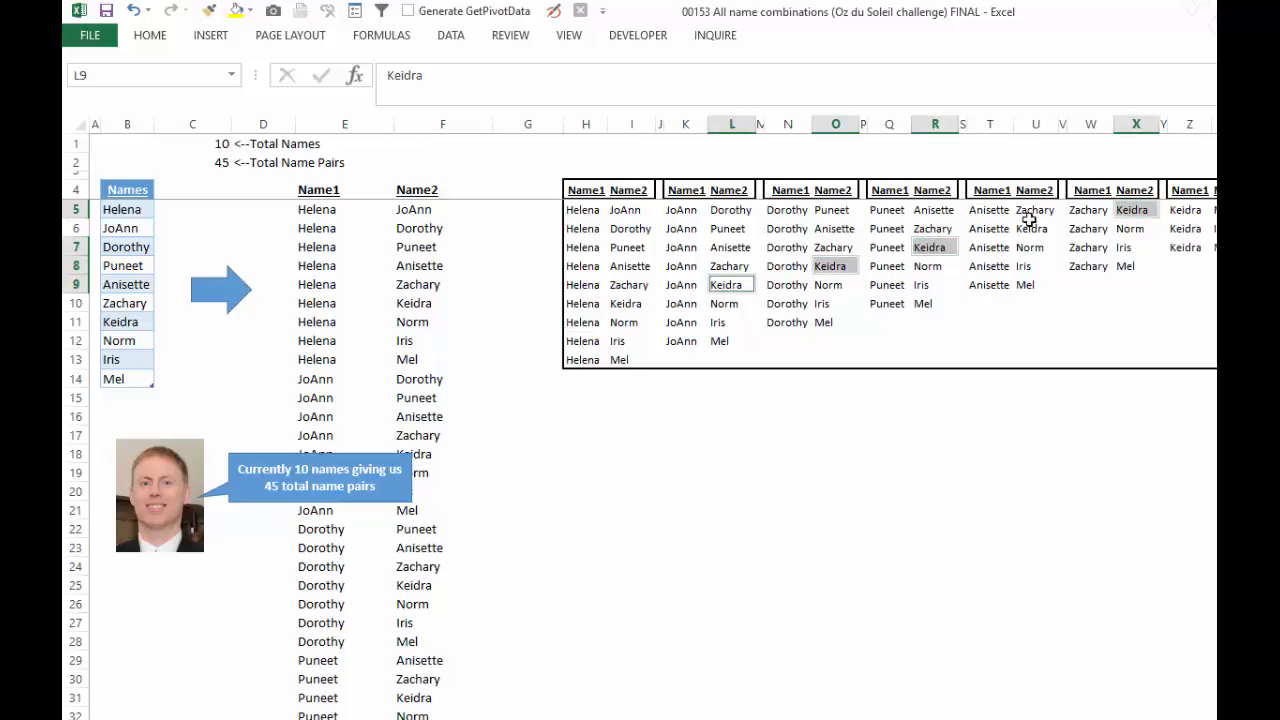
# Compare the Name1 entry in AC5 with its Name2 occurrences in AA5, X6, U7, R8 and O9.
pyautogui.click(1215, 210)
pyautogui.press('Right')
pyautogui.press('Right')
pyautogui.press('Right')
pyautogui.press('Right')
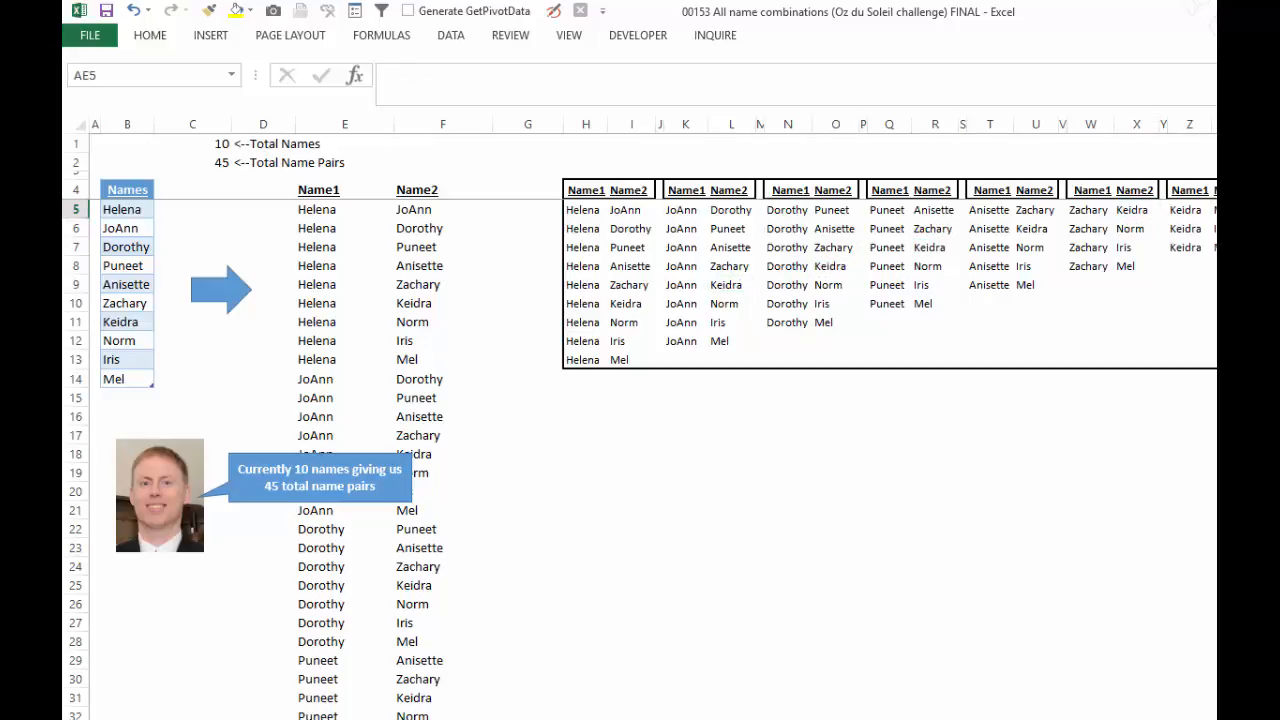
pyautogui.press('Right')
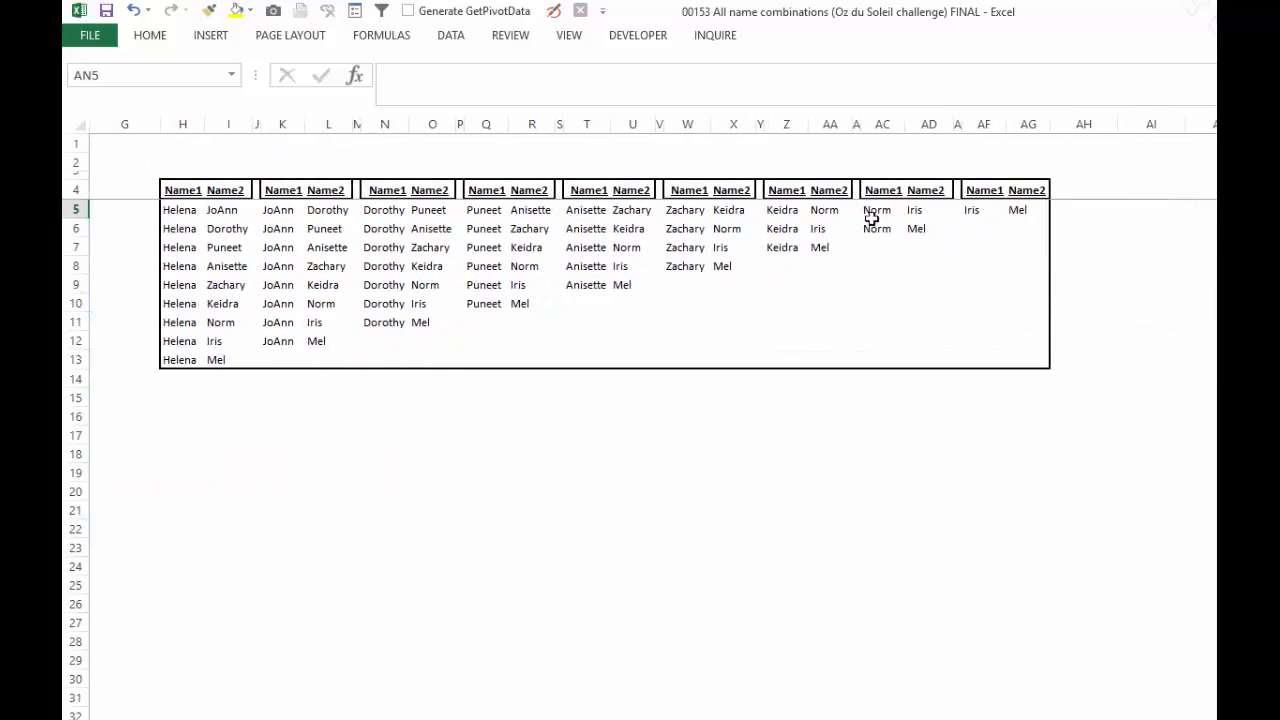
pyautogui.click(878, 210)
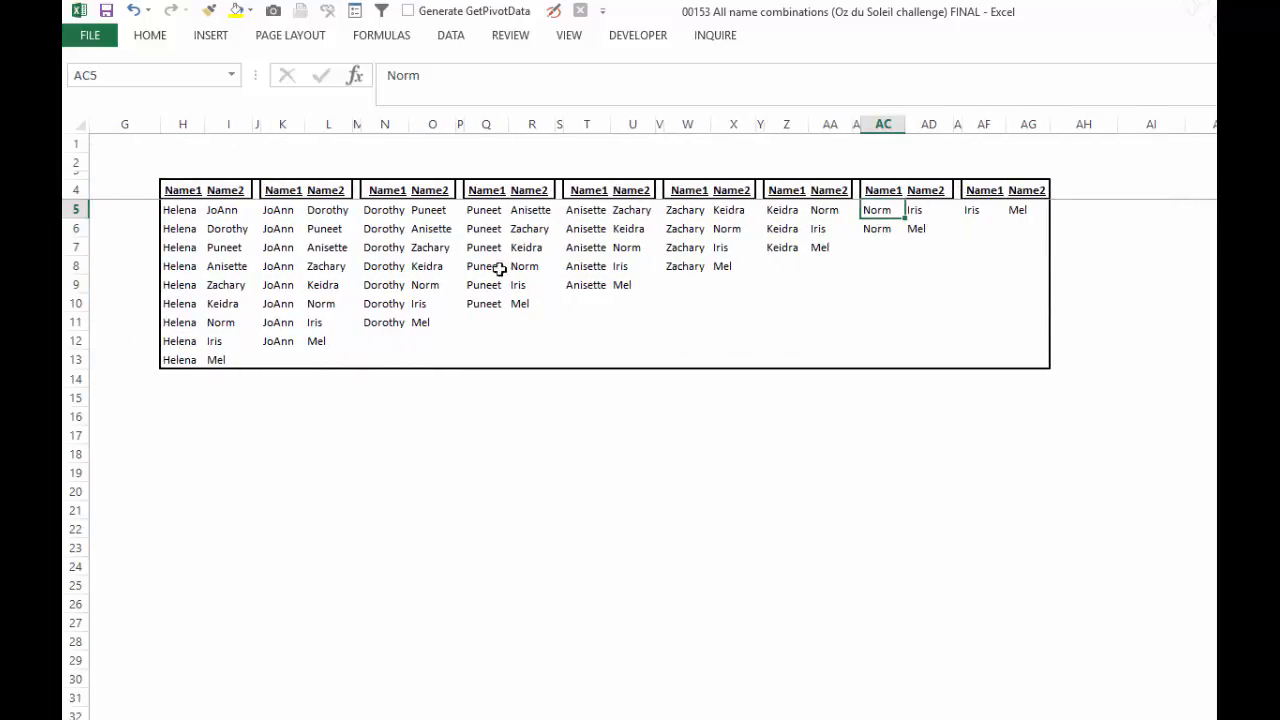
pyautogui.click(814, 210)
pyautogui.keyDown('ctrl'); pyautogui.click(718, 229); pyautogui.keyUp('ctrl')
pyautogui.keyDown('ctrl'); pyautogui.click(630, 247); pyautogui.keyUp('ctrl')
pyautogui.keyDown('ctrl'); pyautogui.click(521, 266); pyautogui.keyUp('ctrl')
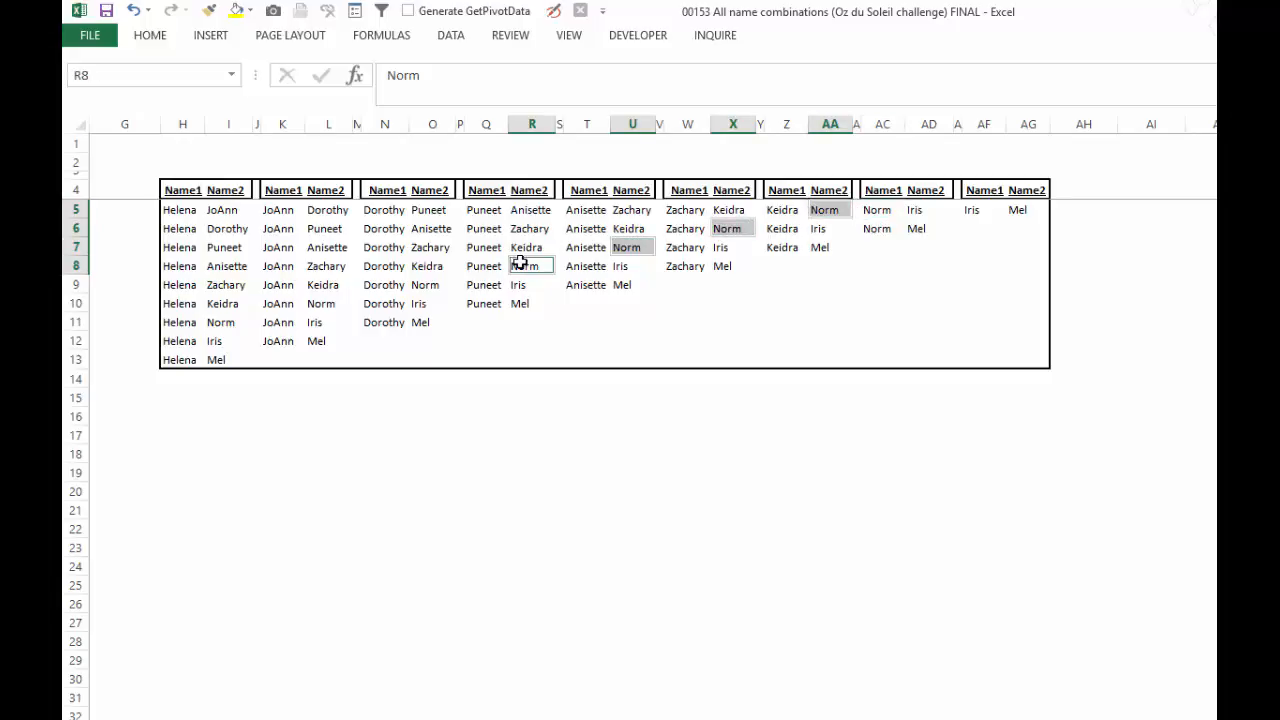
pyautogui.keyDown('ctrl'); pyautogui.click(425, 285); pyautogui.keyUp('ctrl')
# Leave the name pair grid and switch to the sheet about the Get & Transform solution.
pyautogui.click(257, 287)
pyautogui.press('Left')
pyautogui.press('Left')
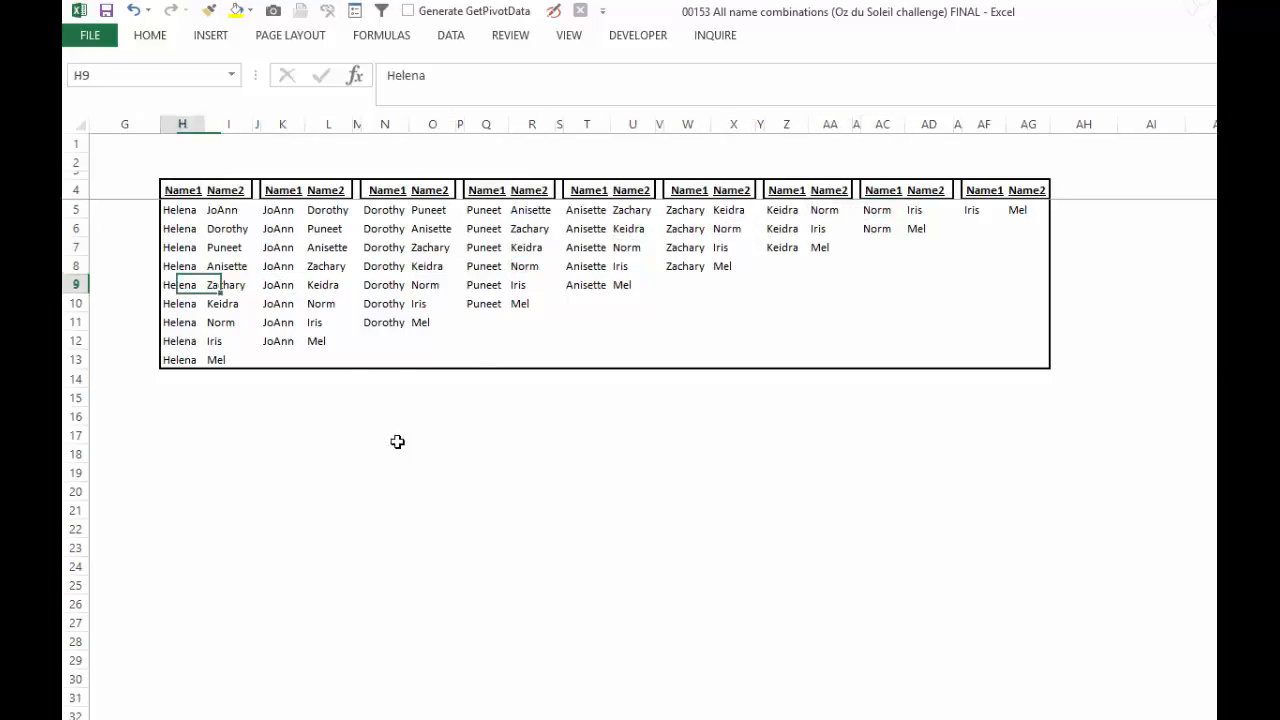
pyautogui.press('Home')
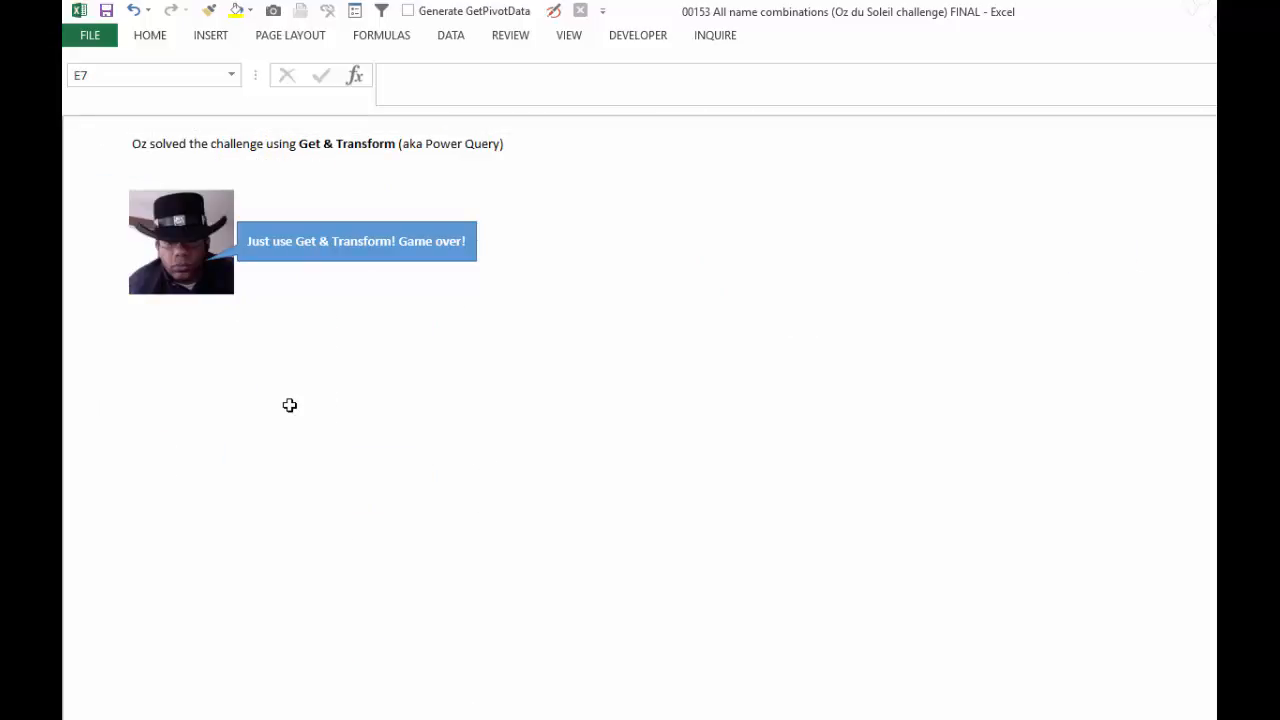
pyautogui.click(180, 313)
pyautogui.press('Up')
pyautogui.press('Up')
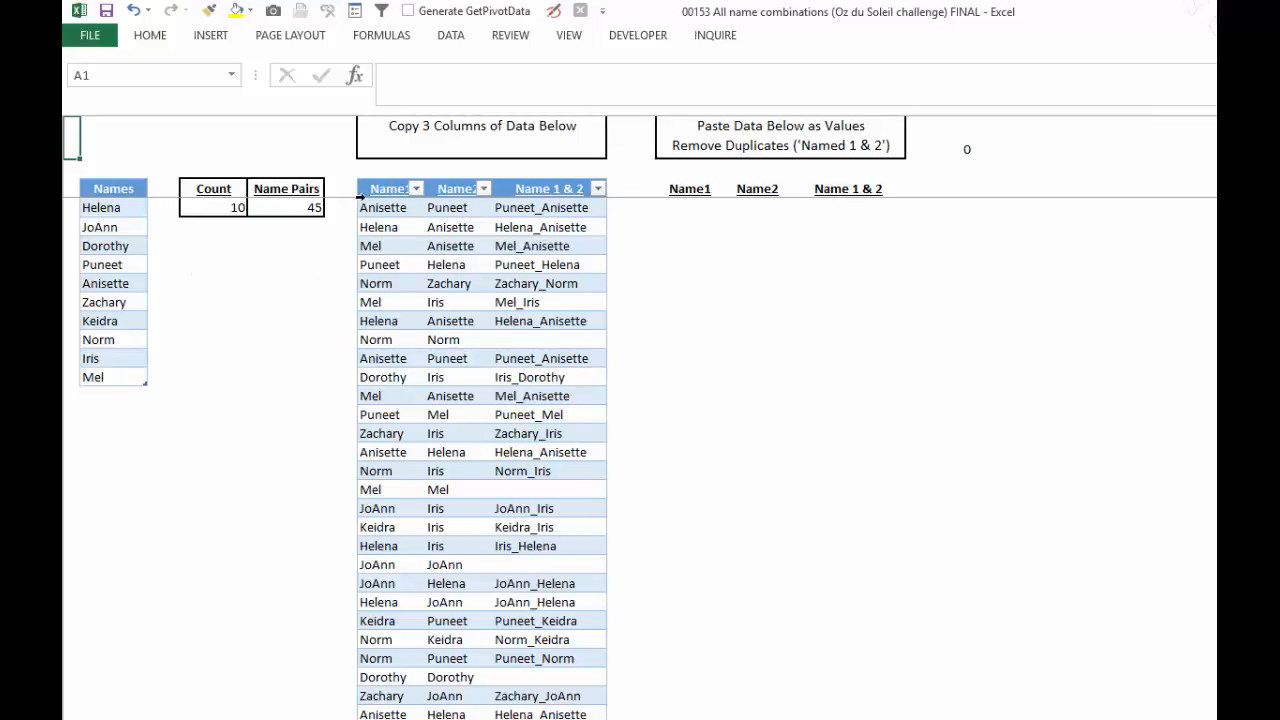
# Examine the INDEX and RANDBETWEEN formulas in the Name1 and Name2 columns at G6 and H6.
pyautogui.click(387, 243)
pyautogui.click(475, 77)
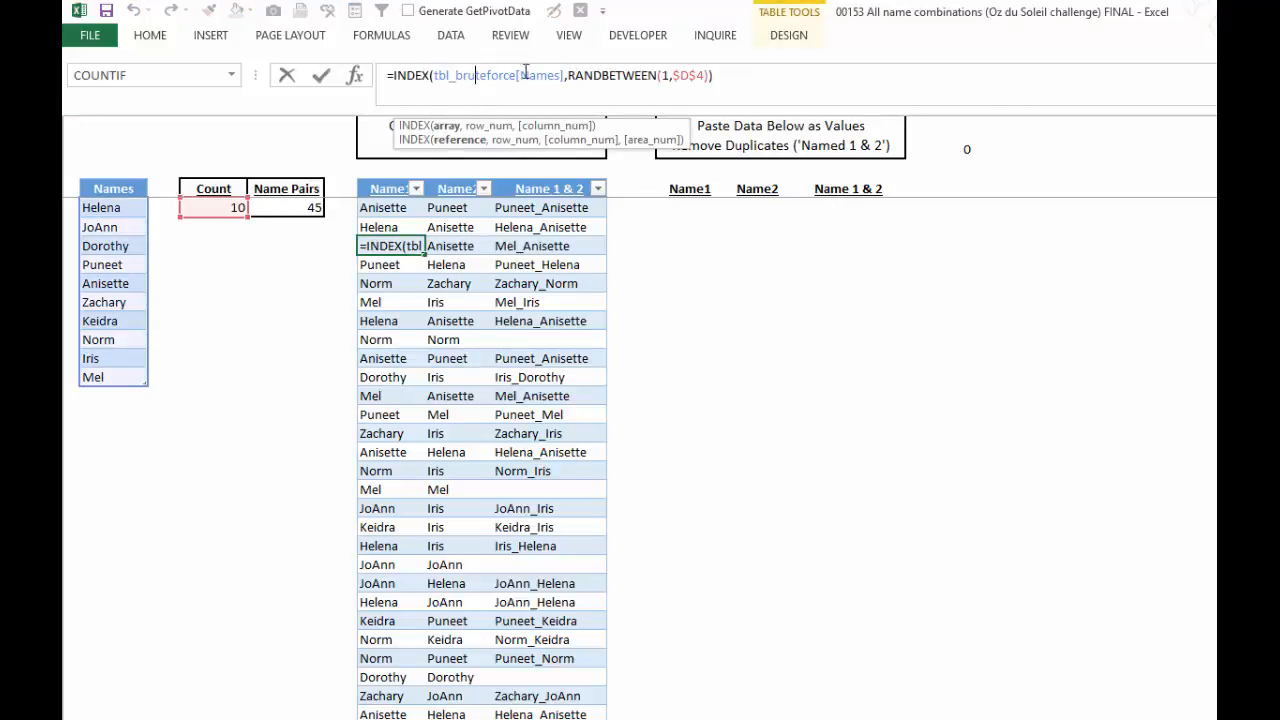
pyautogui.press('Escape')
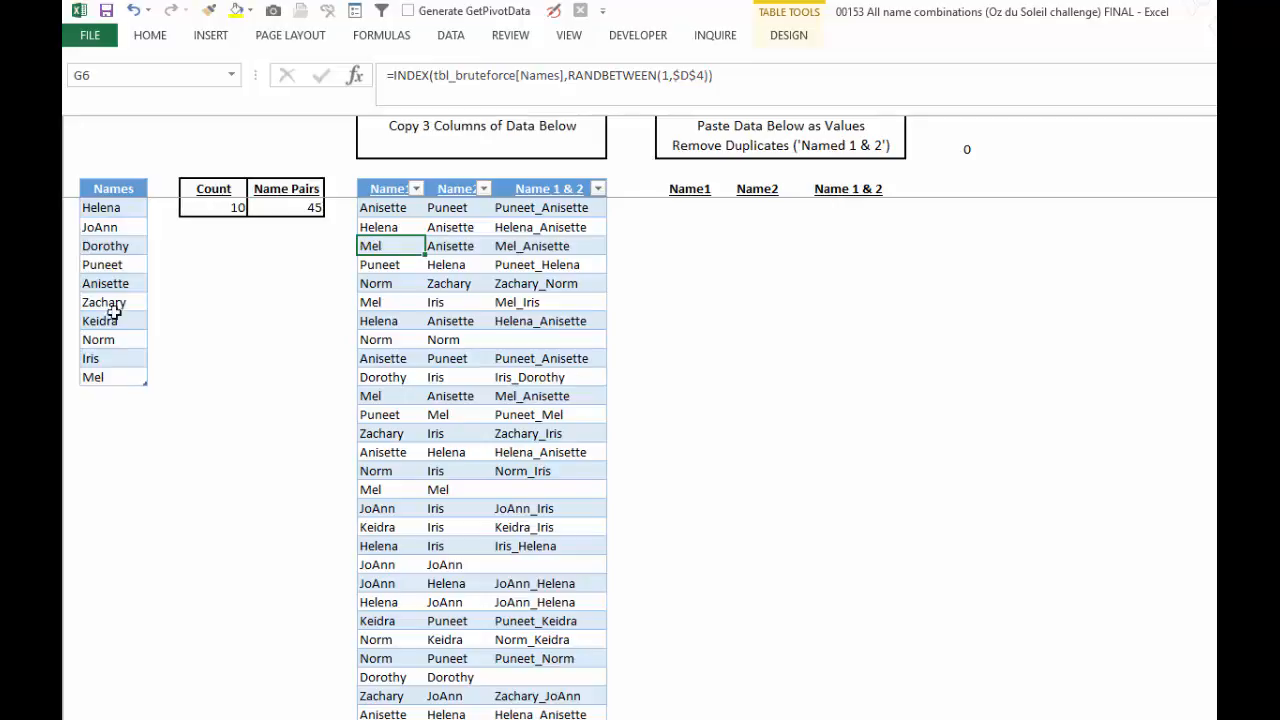
pyautogui.click(453, 246)
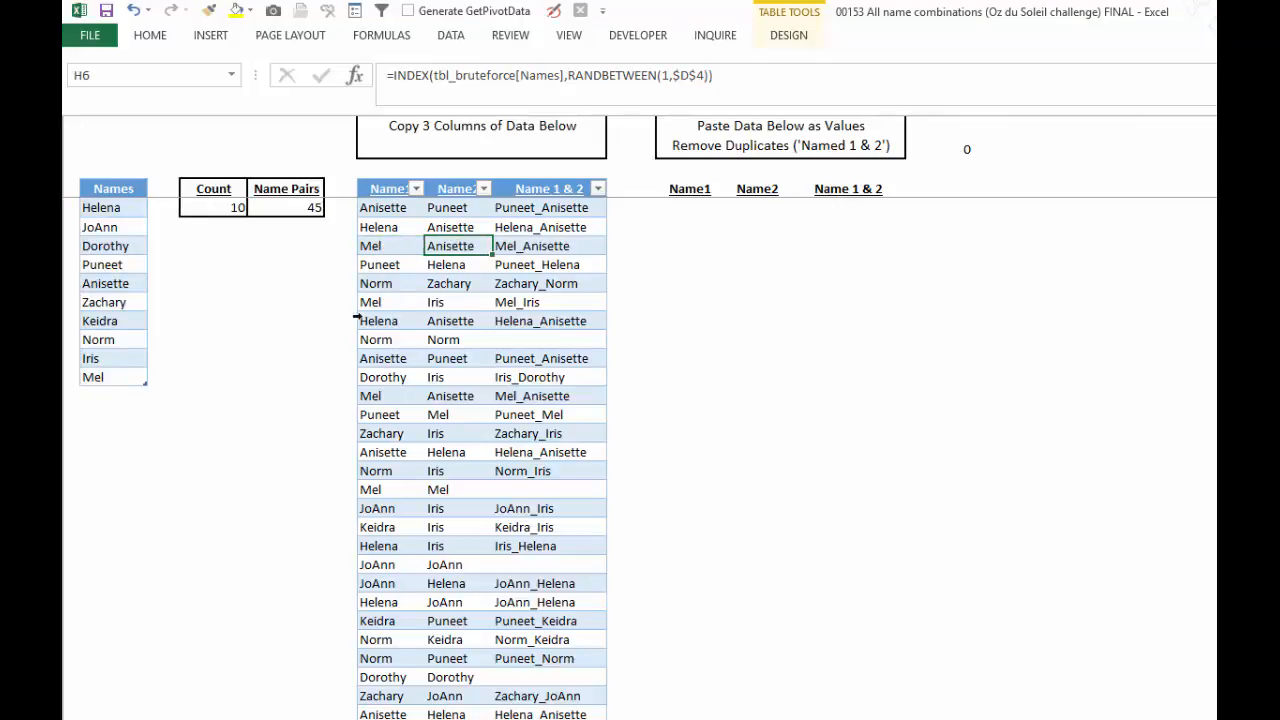
# Examine the IF formula in the Name 1 & 2 column at I11 and I6.
pyautogui.click(506, 339)
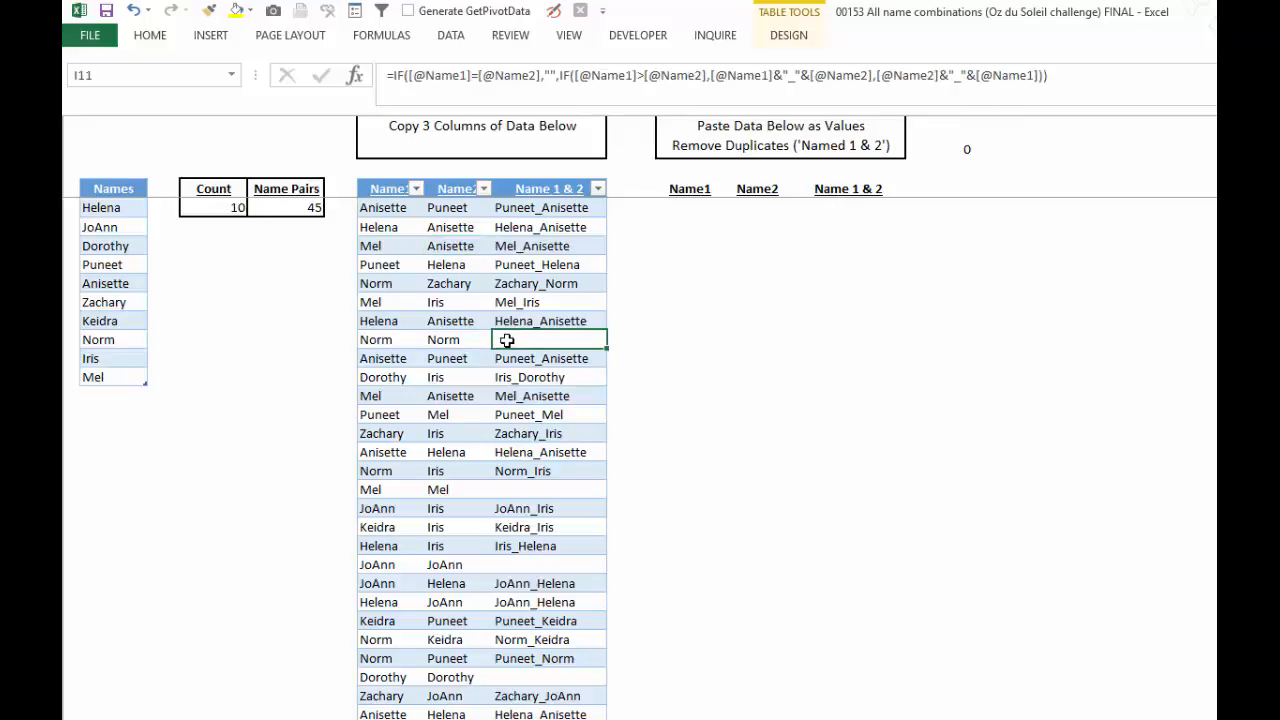
pyautogui.click(536, 78)
pyautogui.press('Escape')
pyautogui.click(520, 248)
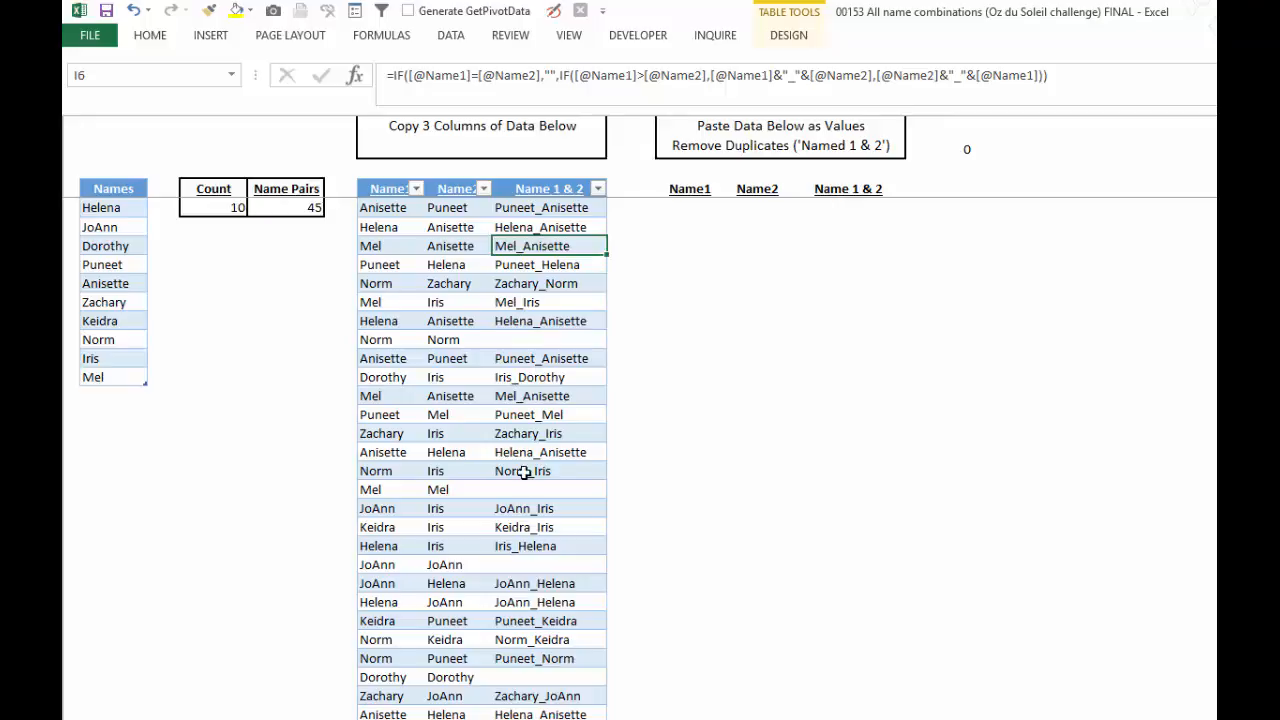
# Copy the entire random name pair table with its headers and paste it as values starting at K3.
pyautogui.click(386, 190)
pyautogui.hotkey('ctrl', 'a')
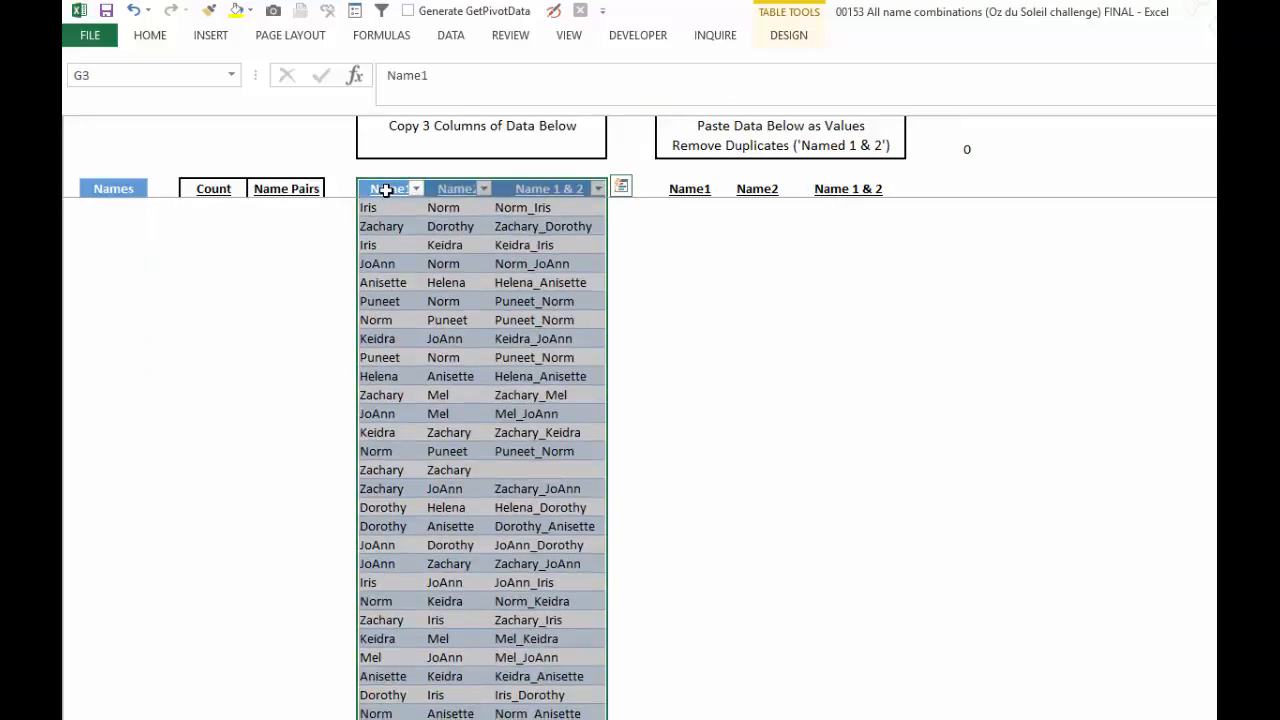
pyautogui.hotkey('ctrl', 'c')
pyautogui.rightClick(684, 191)
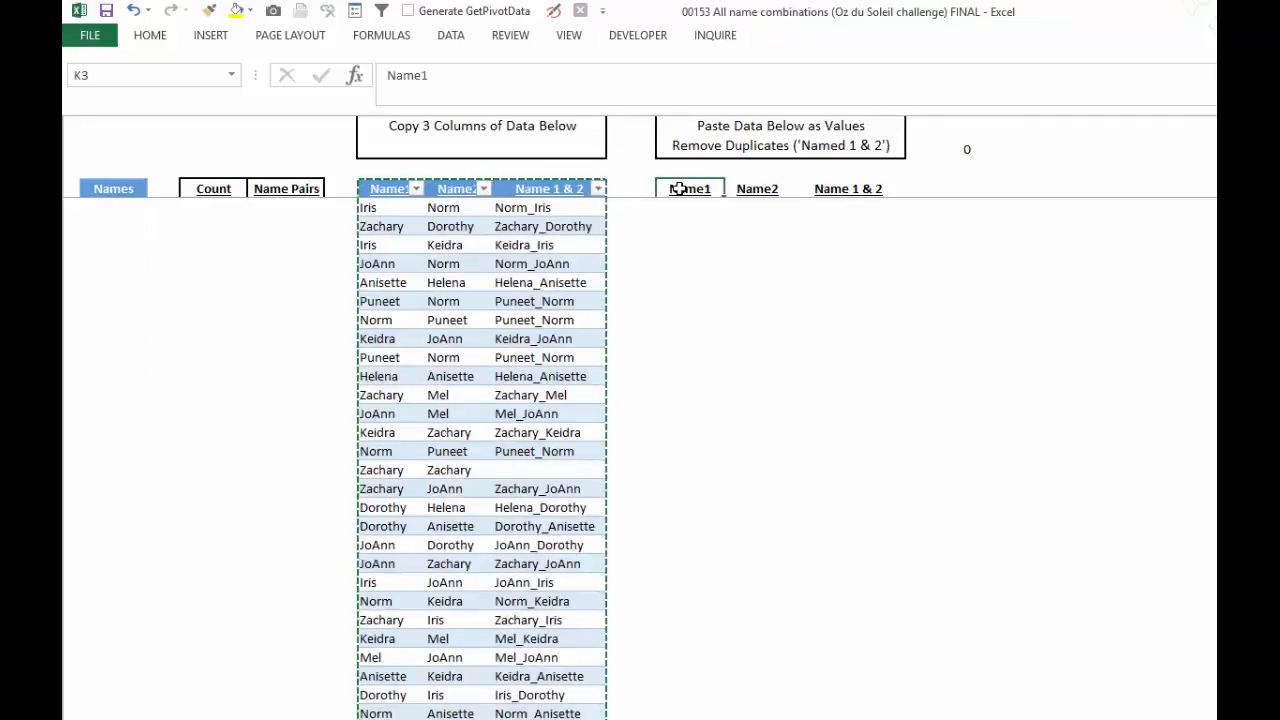
pyautogui.click(748, 272)
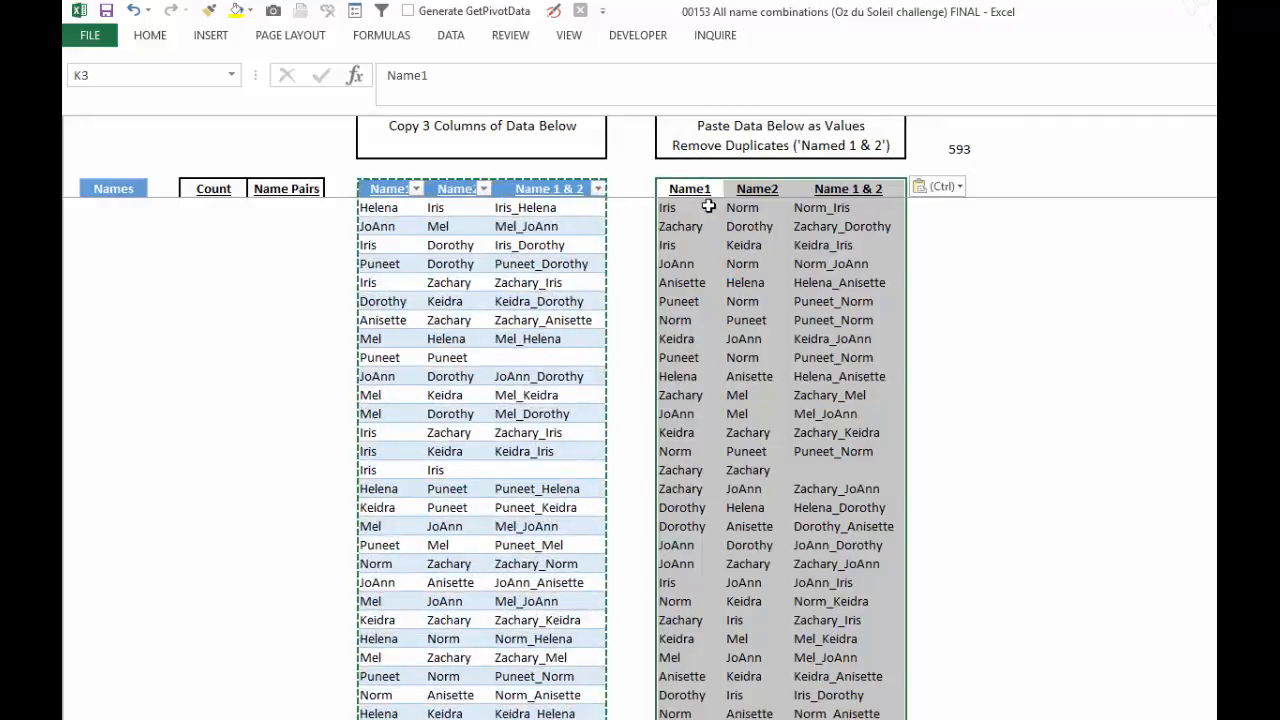
pyautogui.click(705, 188)
pyautogui.press('Escape')
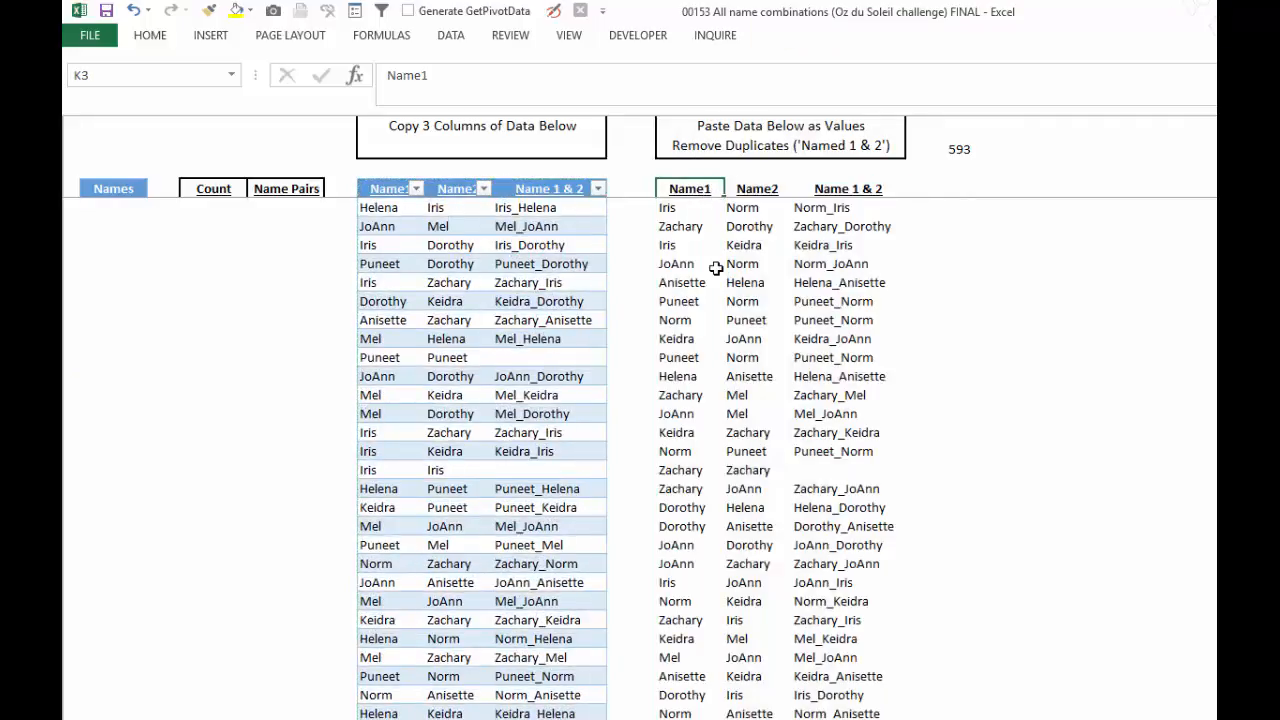
# Remove duplicates from the pasted data based only on the Name 1 & 2 column, treating the first row as headers.
pyautogui.scroll(4, 716, 268)
pyautogui.scroll(-7, 716, 268)
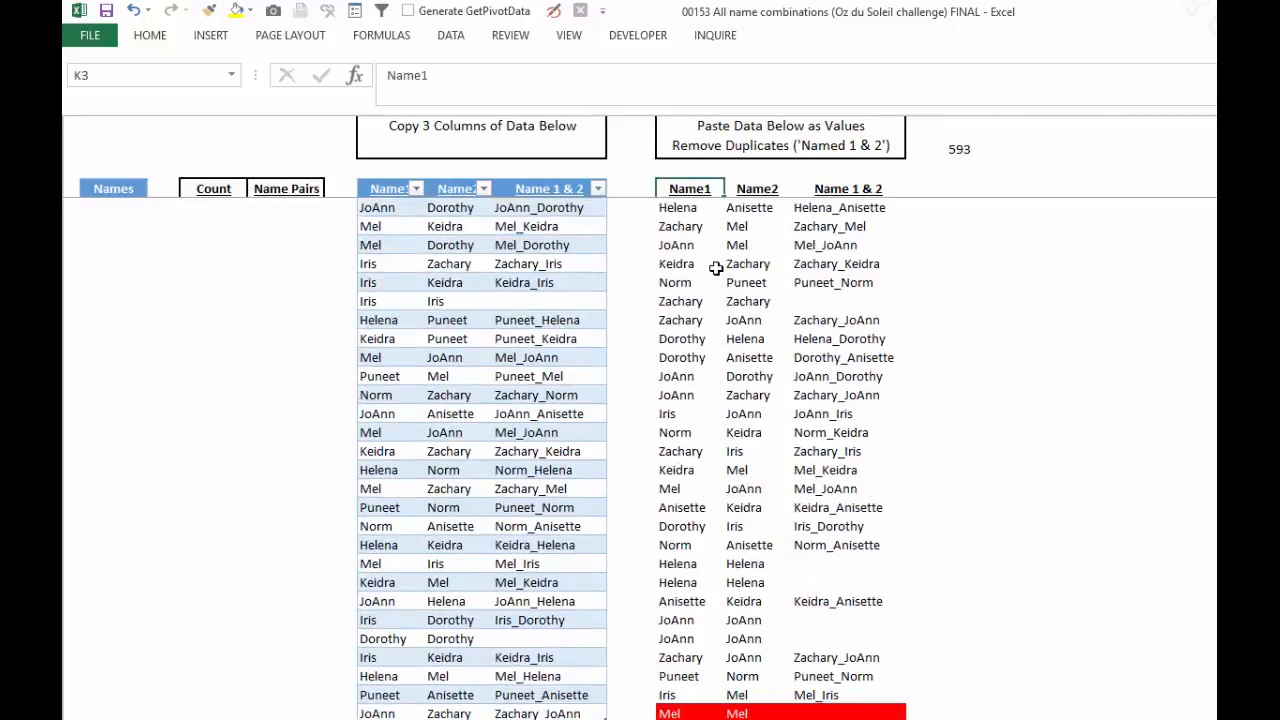
pyautogui.scroll(3, 716, 268)
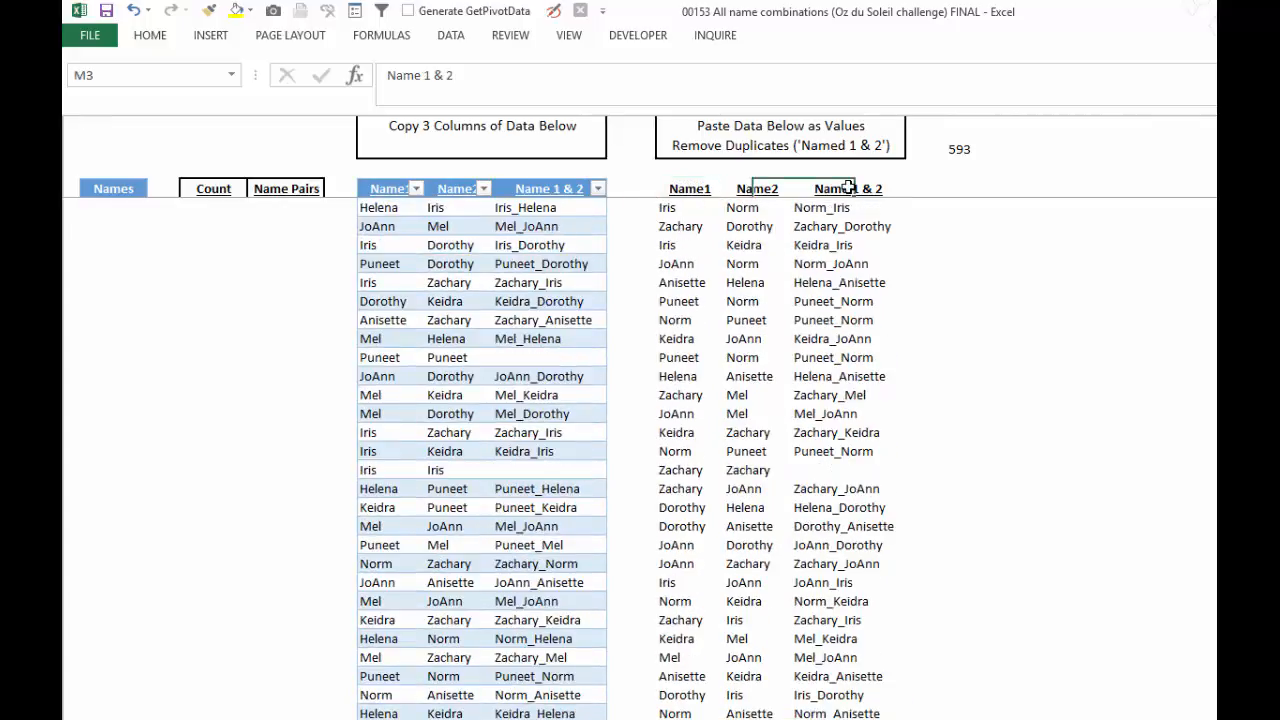
pyautogui.click(846, 189)
pyautogui.click(451, 36)
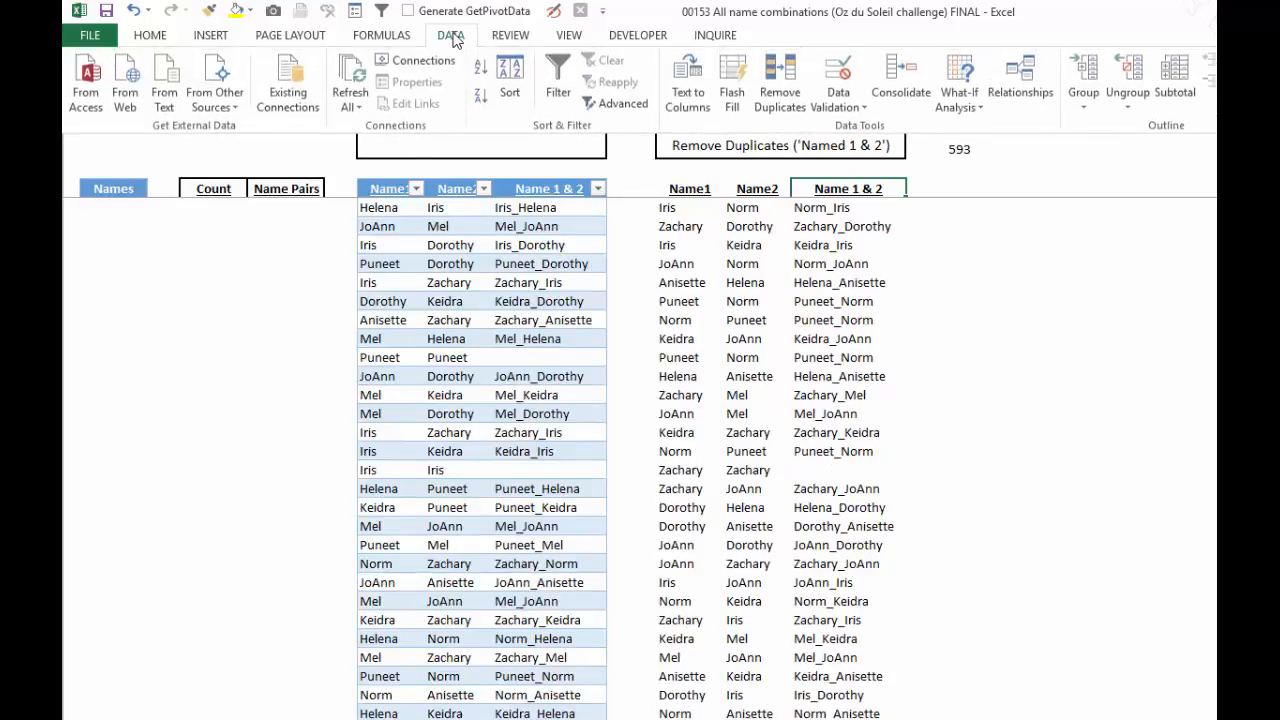
pyautogui.click(781, 85)
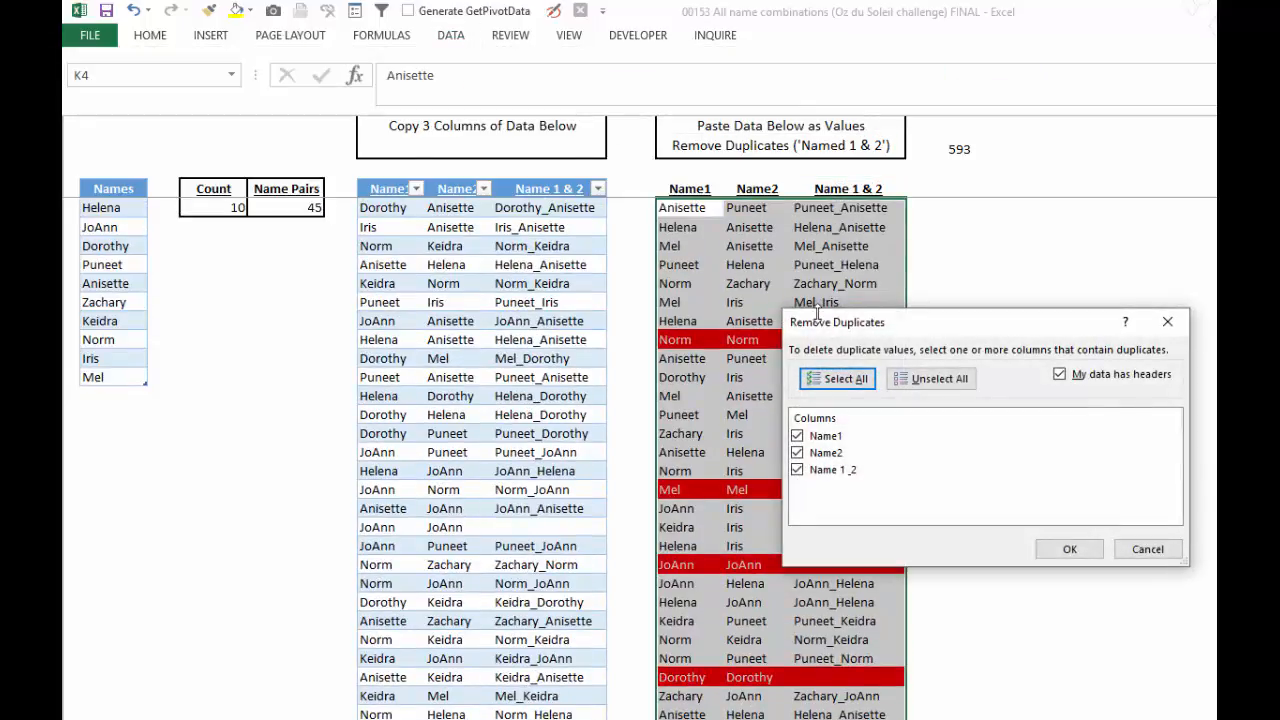
pyautogui.click(797, 436)
pyautogui.click(798, 453)
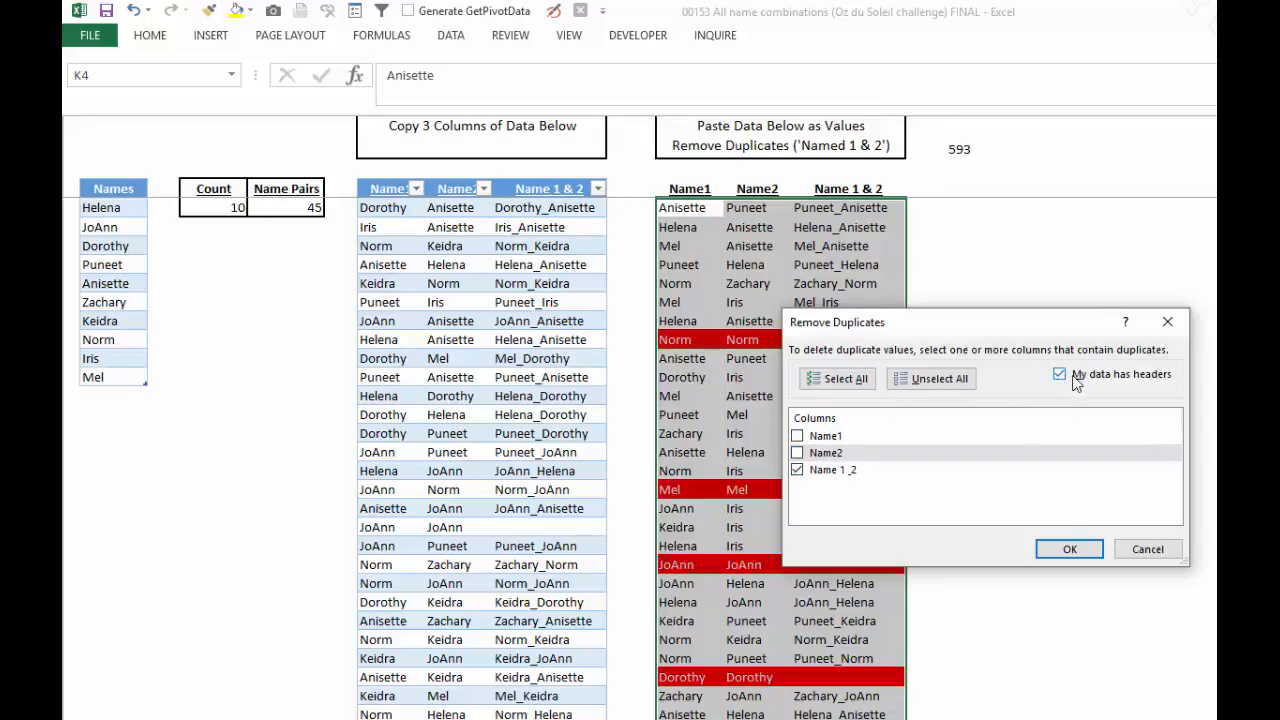
pyautogui.click(1069, 549)
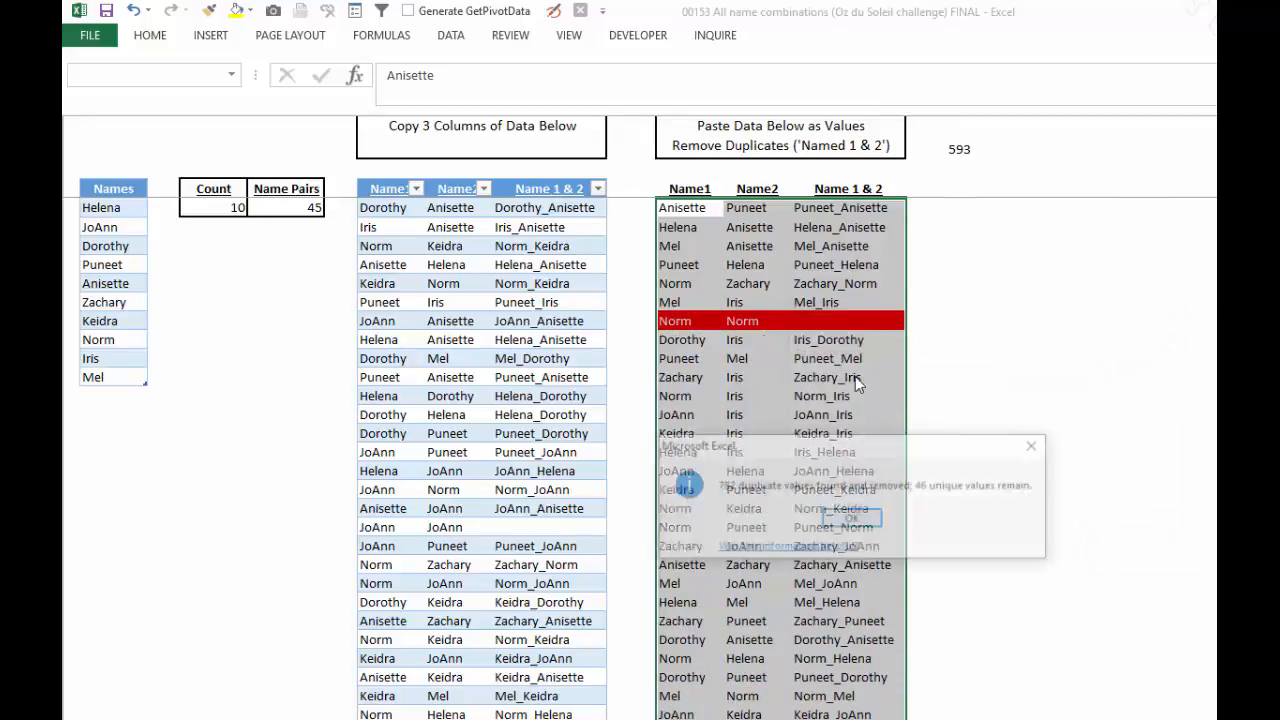
pyautogui.press('Return')
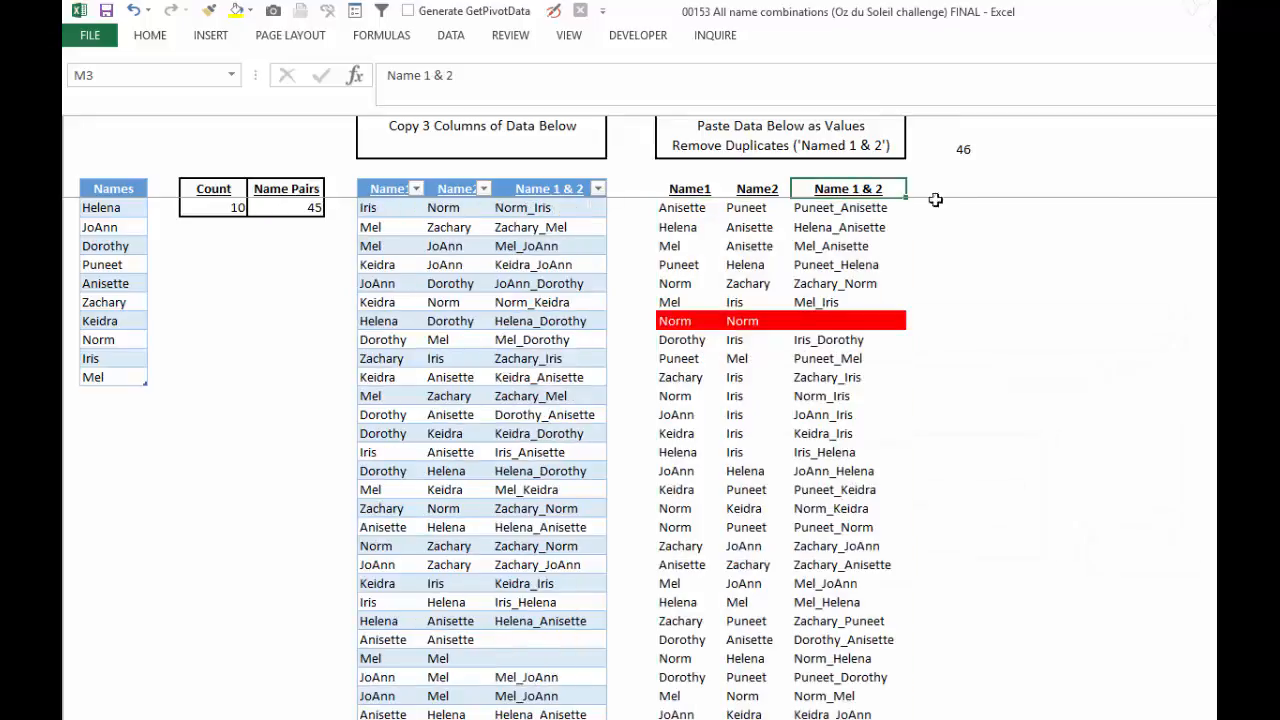
# Compare the COUNTA result in N1 with the COMBIN result in E4 and inspect the blank pair in M10.
pyautogui.click(963, 149)
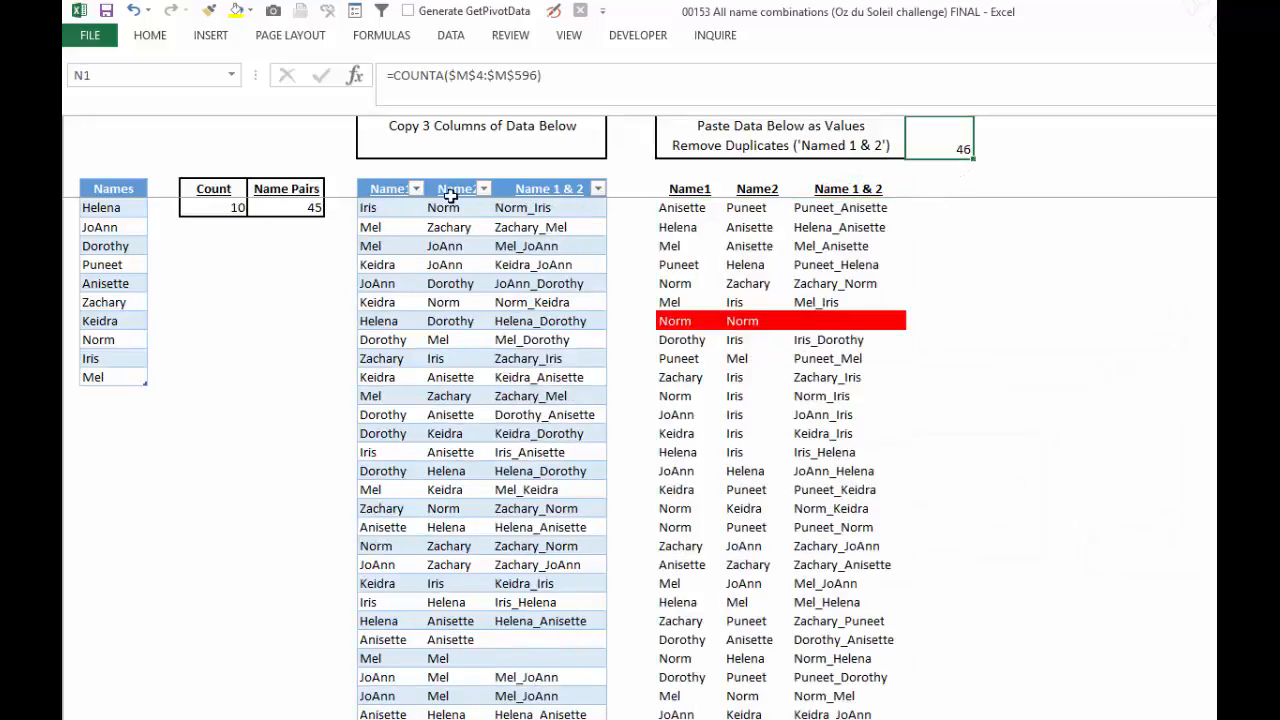
pyautogui.click(286, 207)
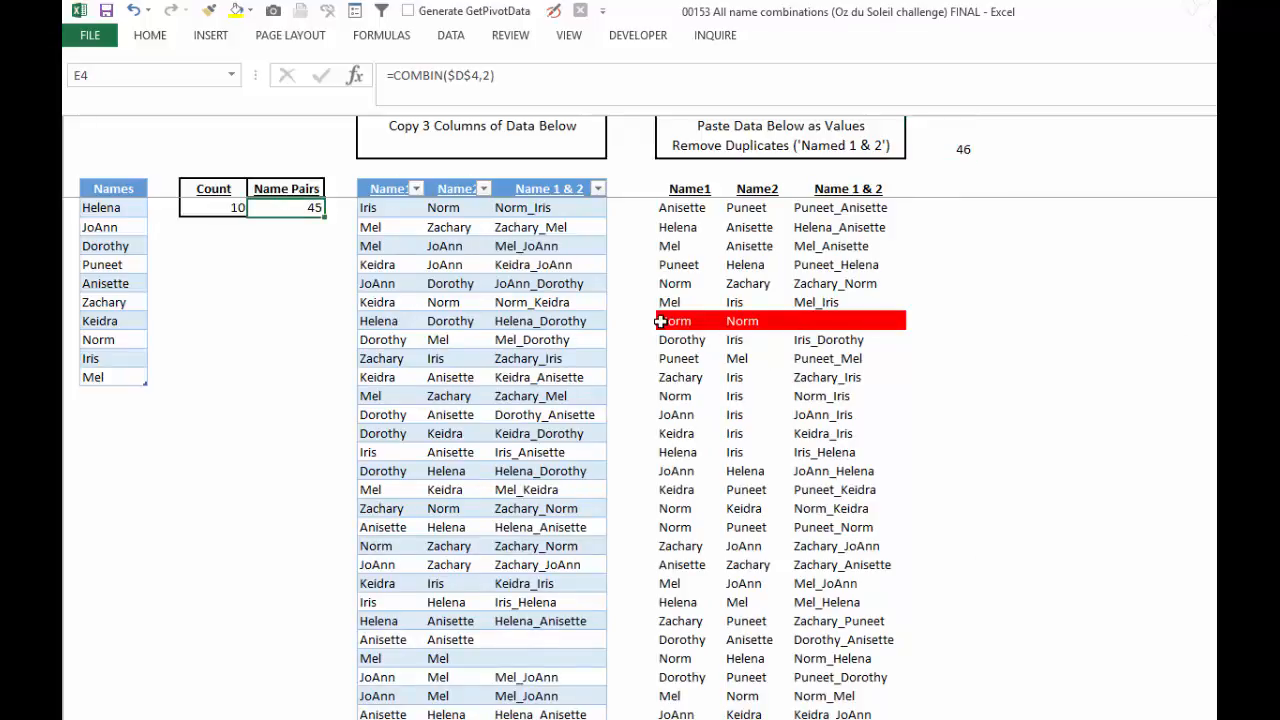
pyautogui.click(848, 320)
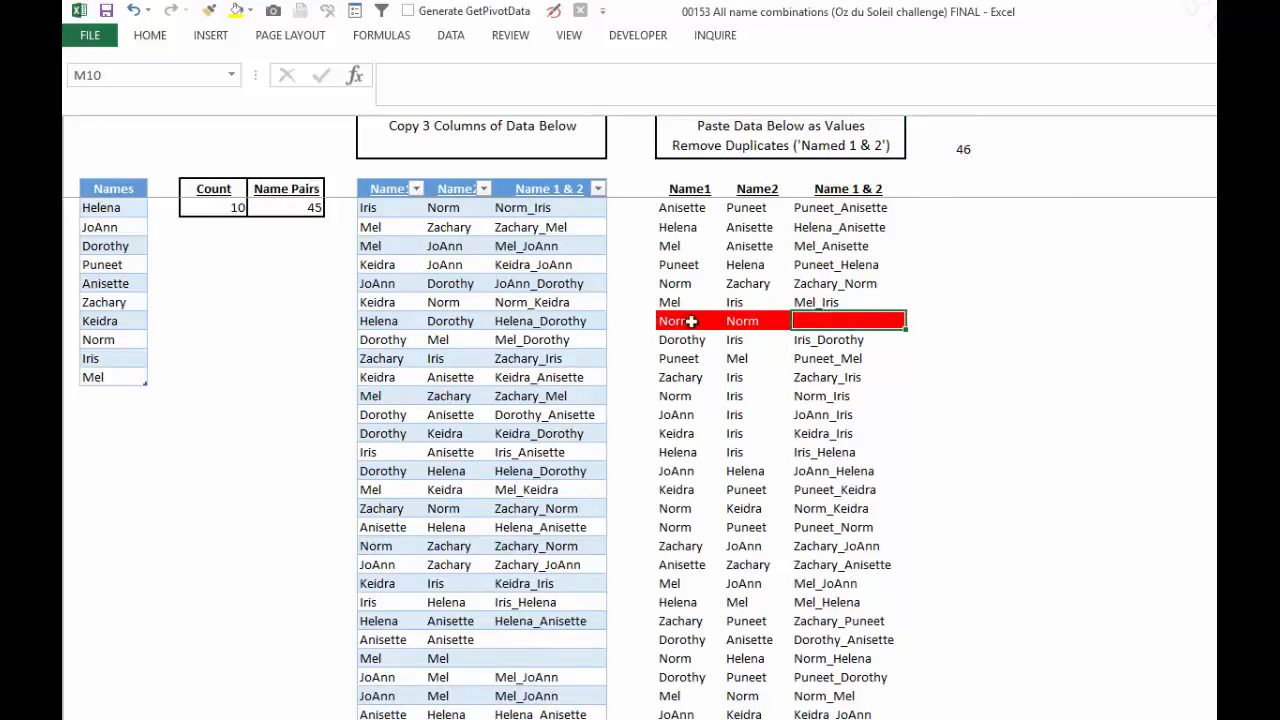
# Delete the red-highlighted same-name row K10:M10, shifting the cells up.
pyautogui.moveTo(664, 321); pyautogui.dragTo(860, 320)
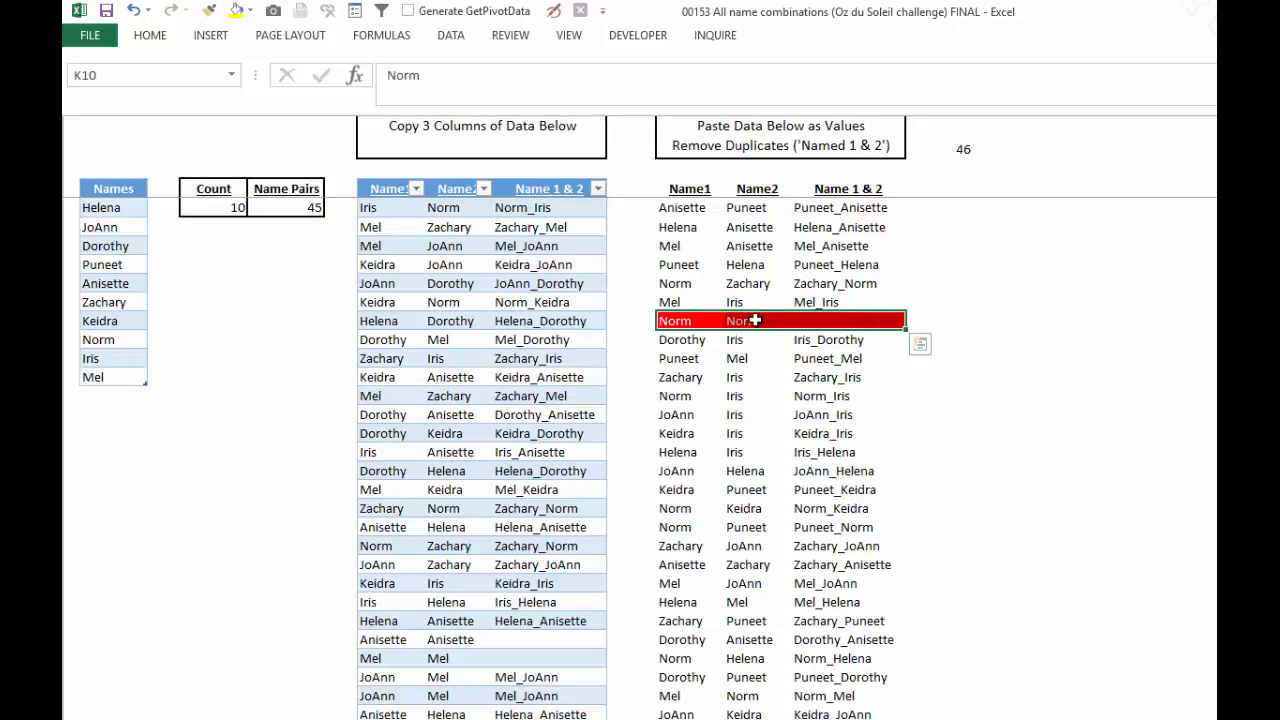
pyautogui.rightClick(755, 320)
pyautogui.click(812, 474)
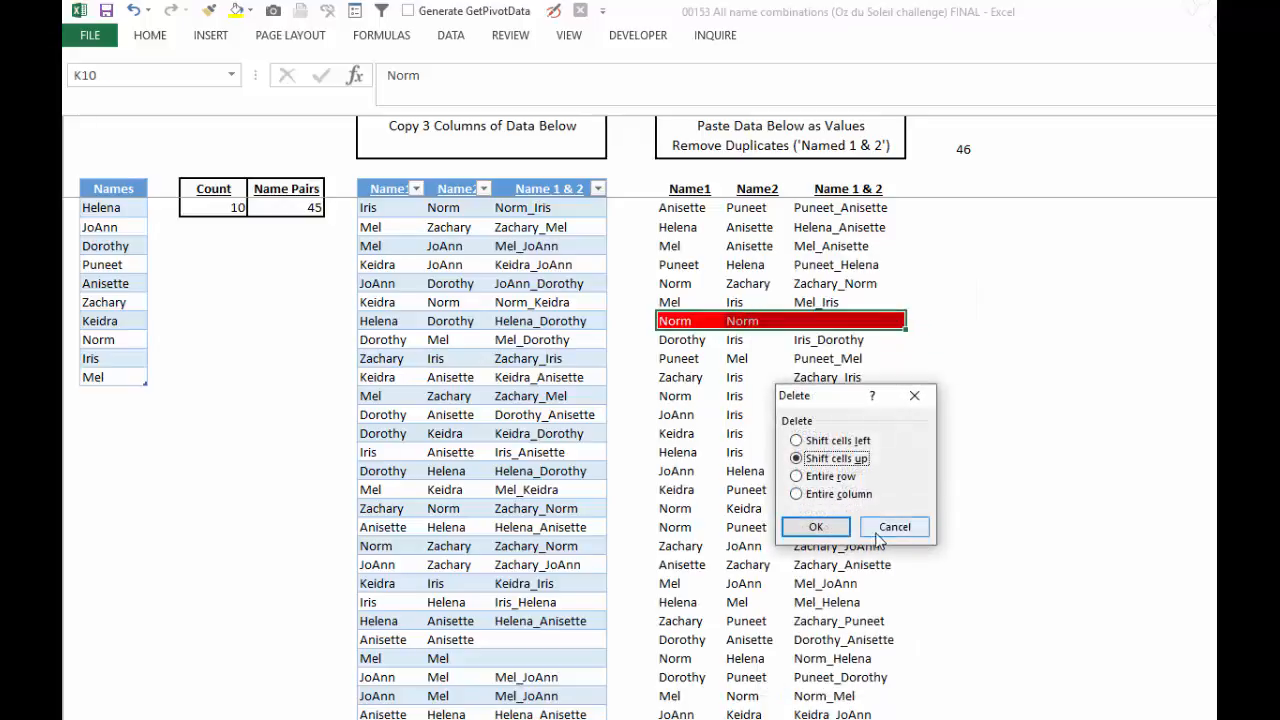
pyautogui.click(816, 527)
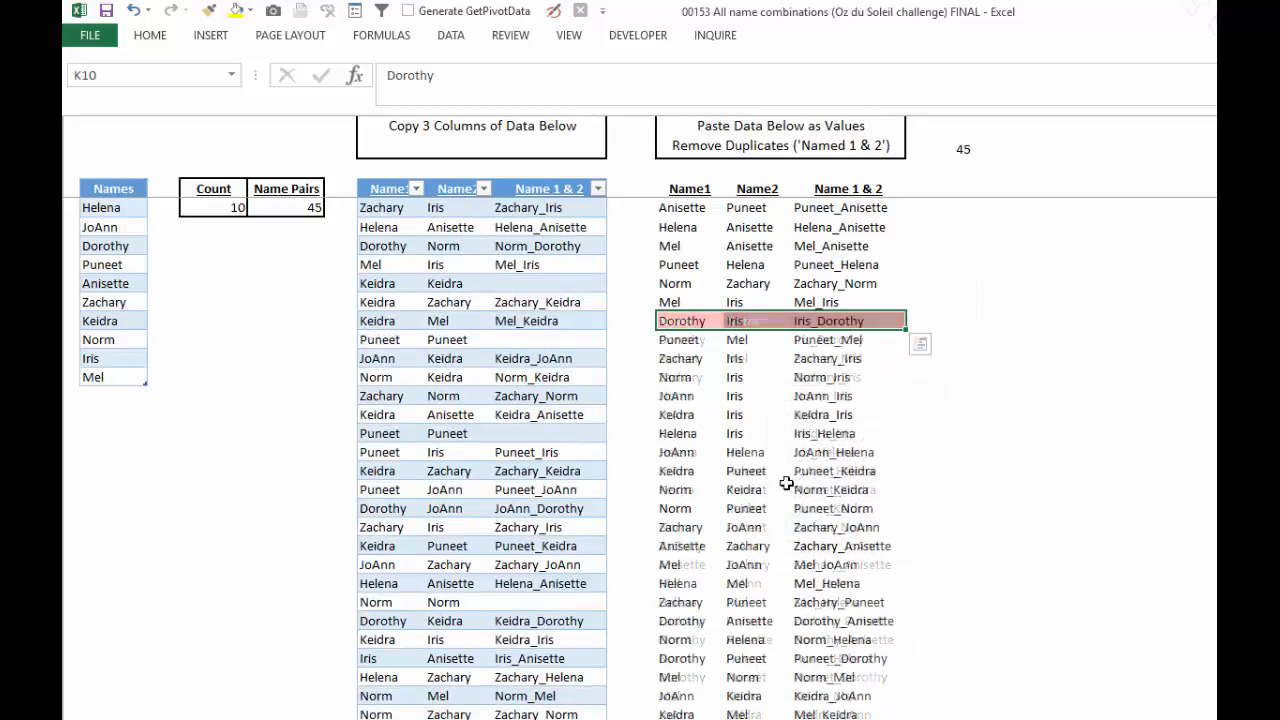
# Recheck the COUNTA result in N1 and review the remaining unique name pairs below it.
pyautogui.click(950, 152)
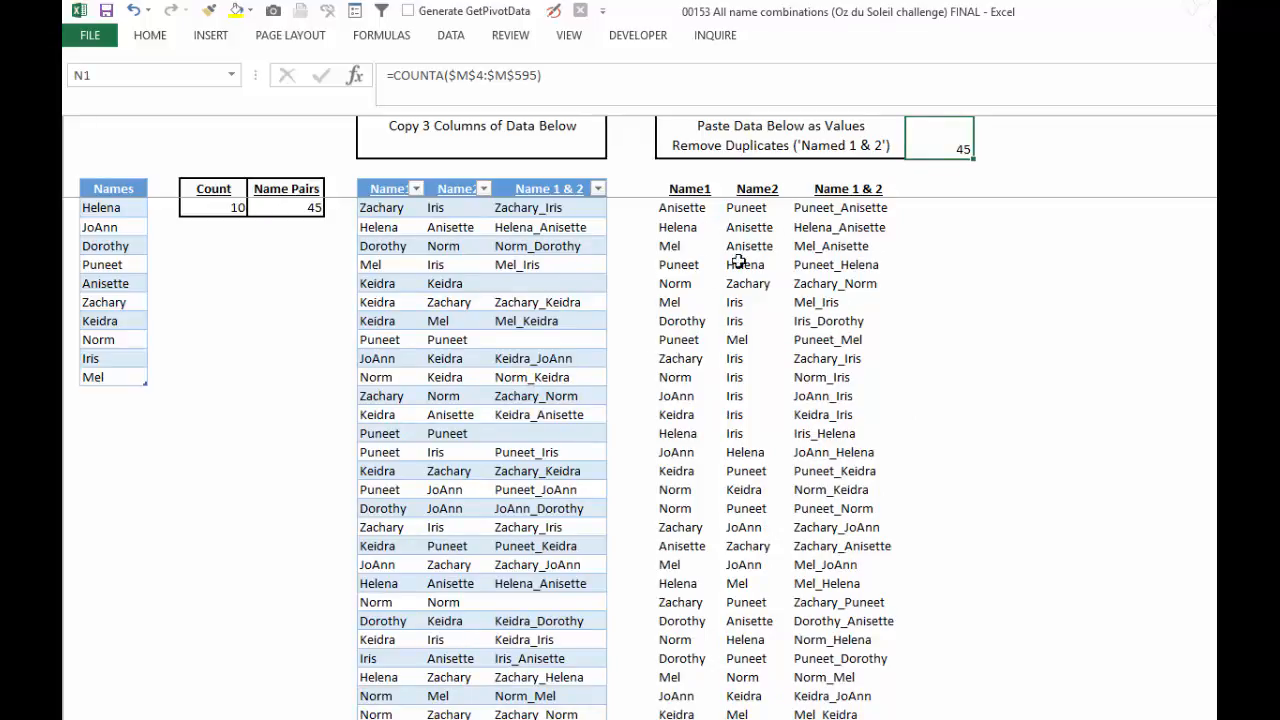
pyautogui.moveTo(677, 283); pyautogui.dragTo(737, 283)
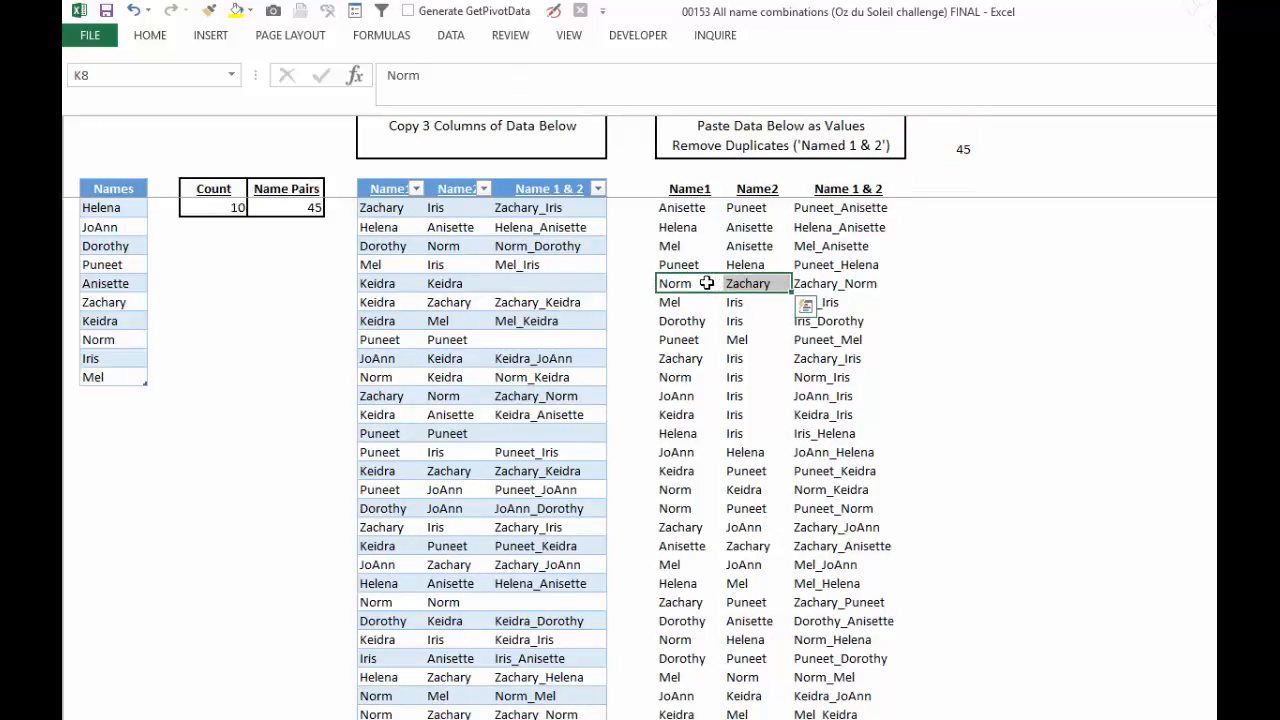
pyautogui.click(700, 322)
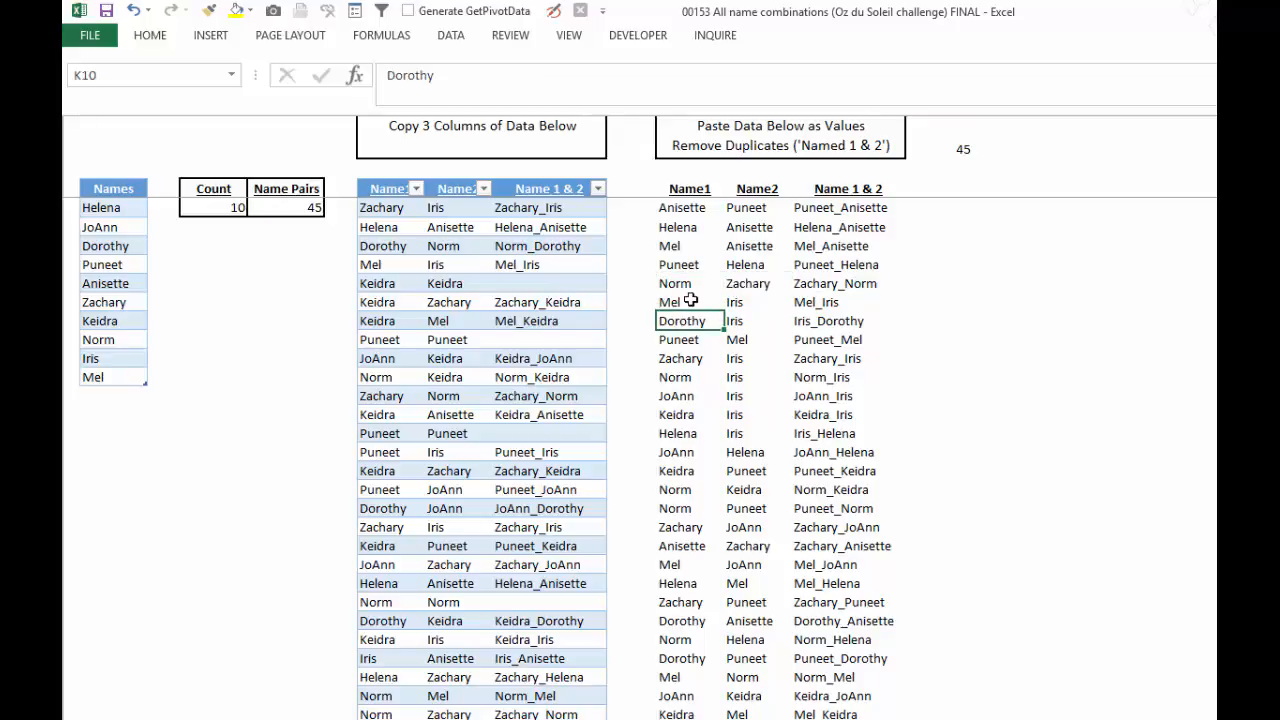
pyautogui.scroll(-2, 688, 289)
pyautogui.scroll(2, 688, 289)
pyautogui.click(942, 147)
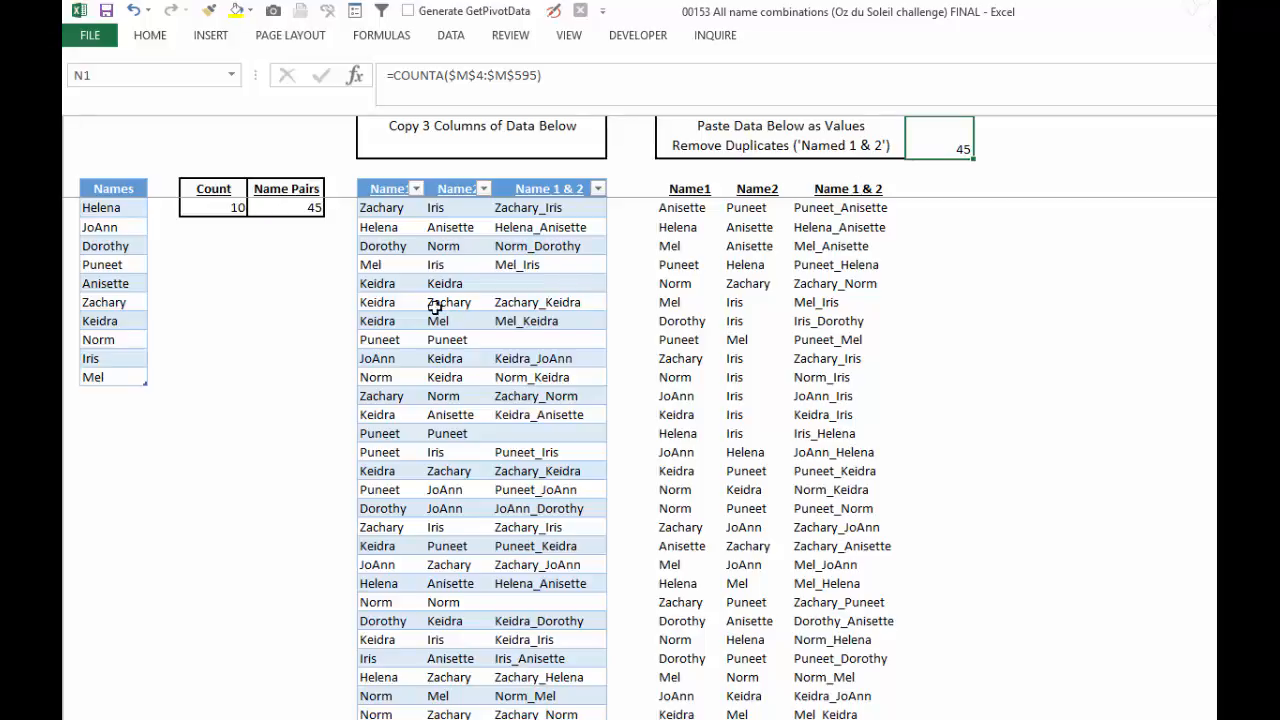
# Review the Names list, the empty cell beneath it, and the last rows of the random name pair table.
pyautogui.click(113, 260)
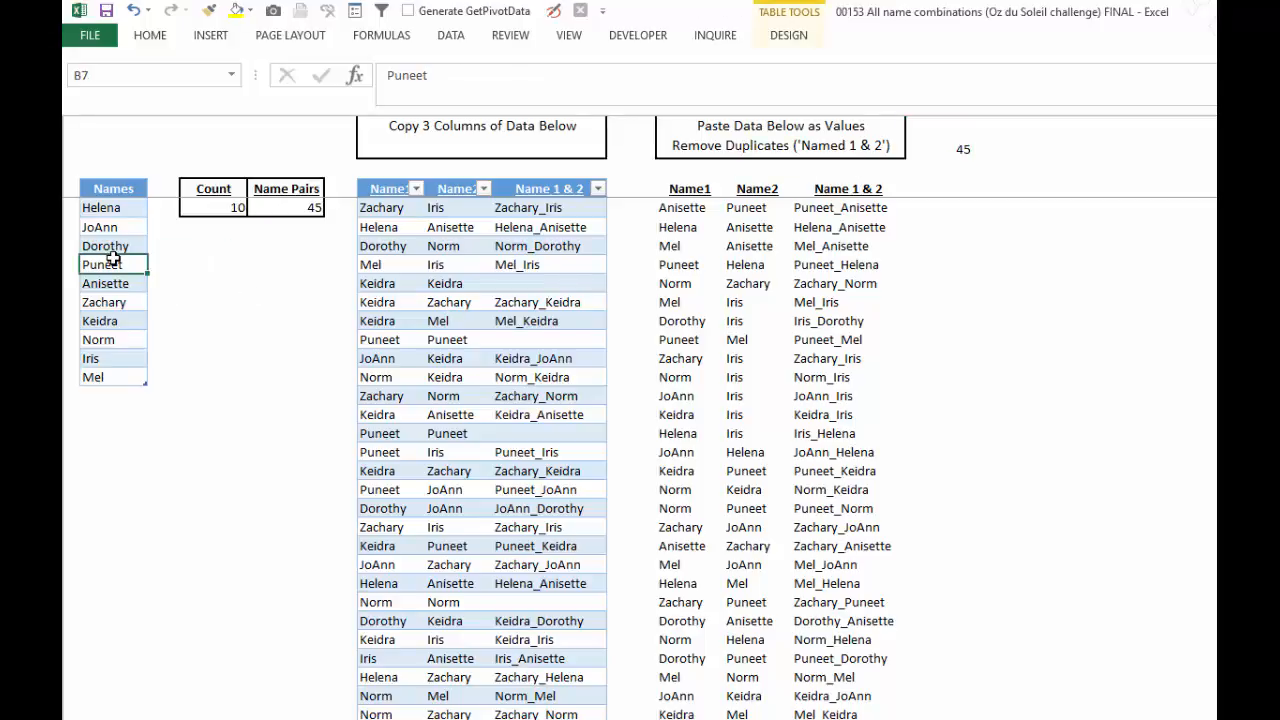
pyautogui.click(100, 394)
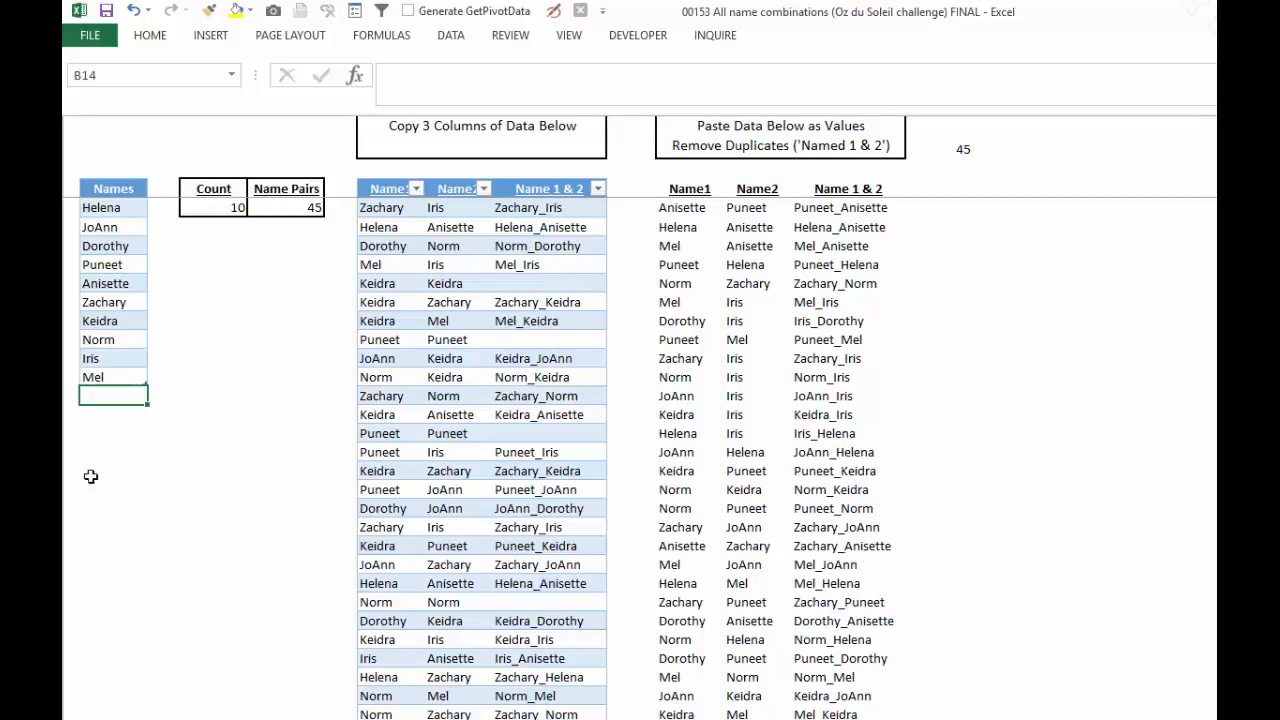
pyautogui.click(408, 455)
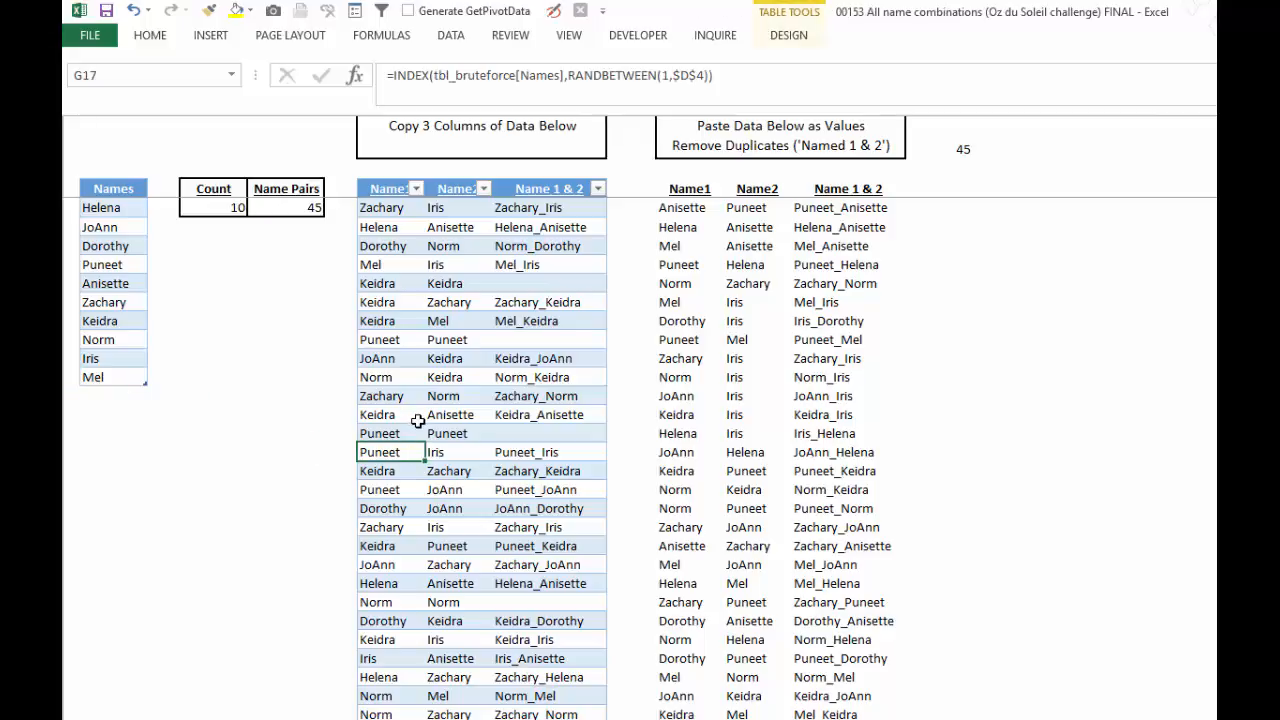
pyautogui.hotkey('ctrl', 'Down')
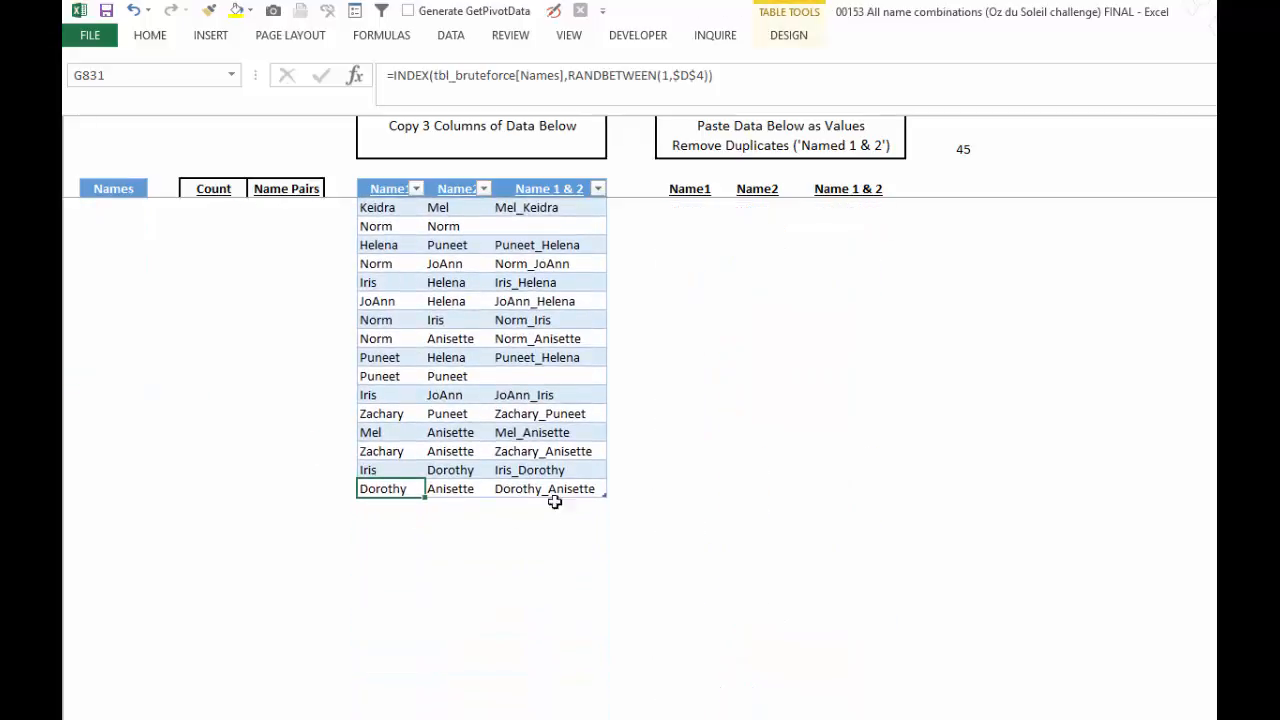
pyautogui.click(340, 525)
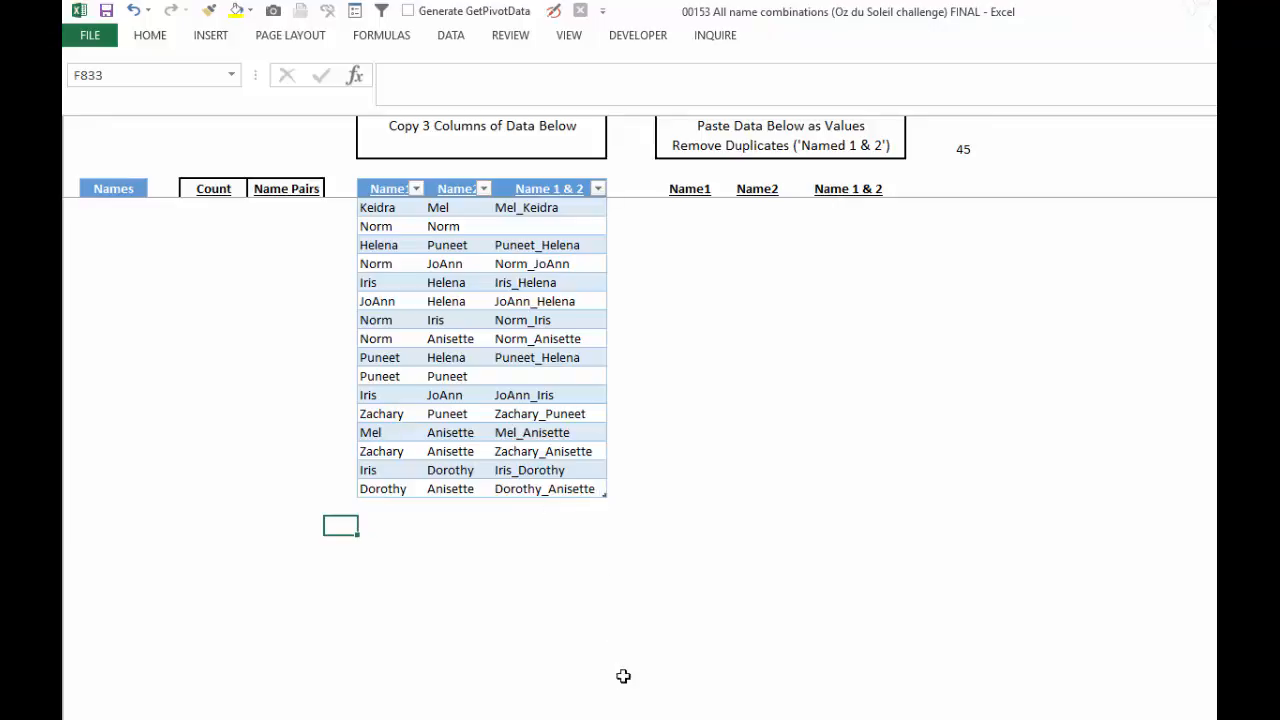
# Return to the start of the sheet and review the random Name1 formula in G6.
pyautogui.hotkey('ctrl', 'Home')
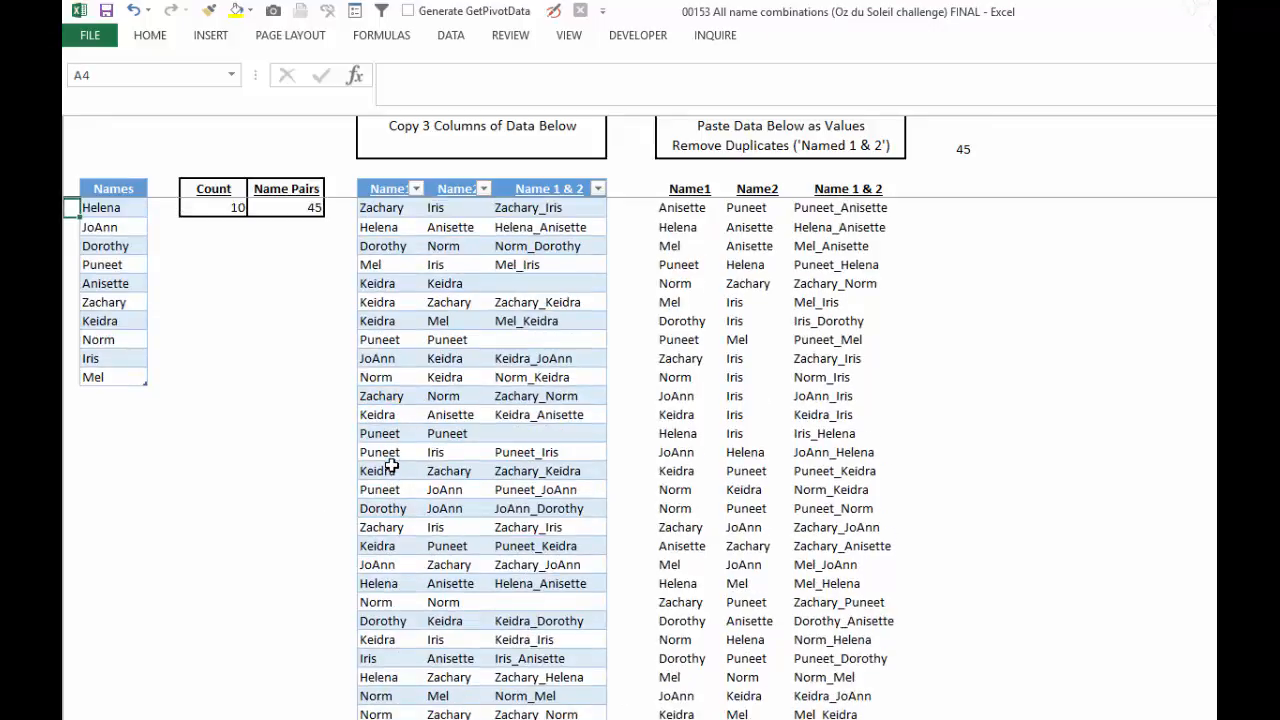
pyautogui.press('Up')
pyautogui.press('Up')
pyautogui.press('Up')
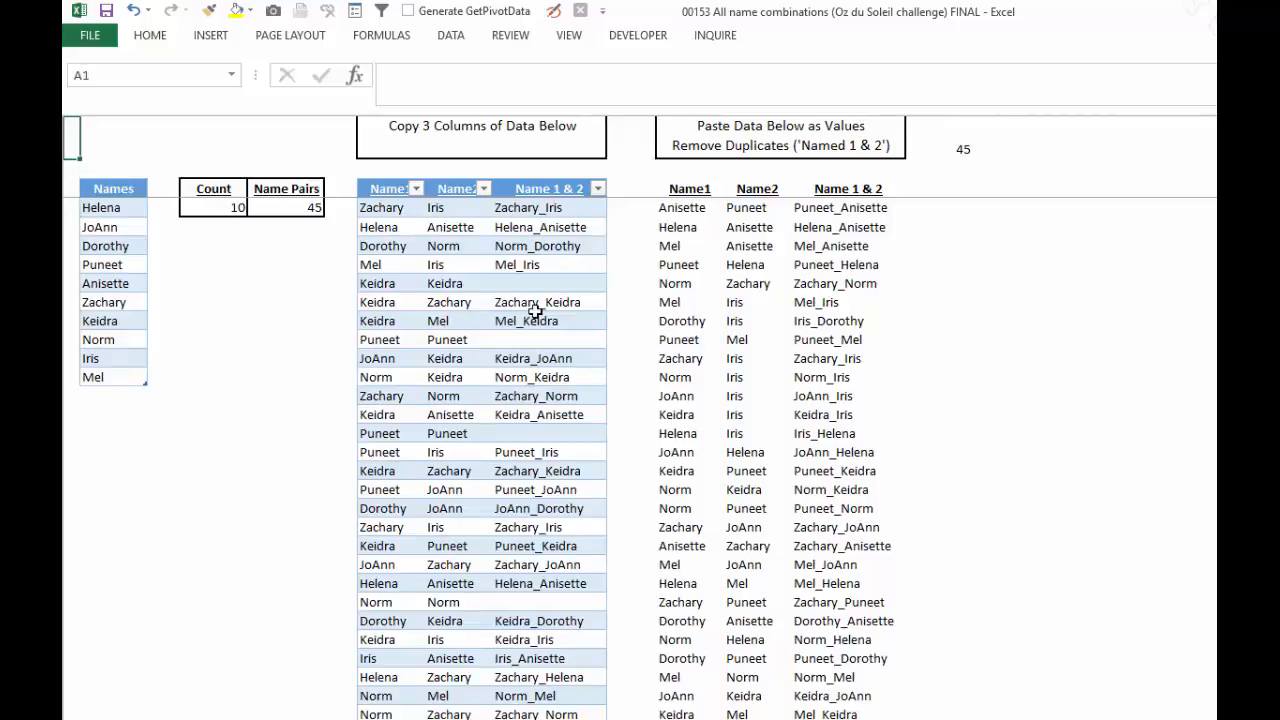
pyautogui.click(404, 246)
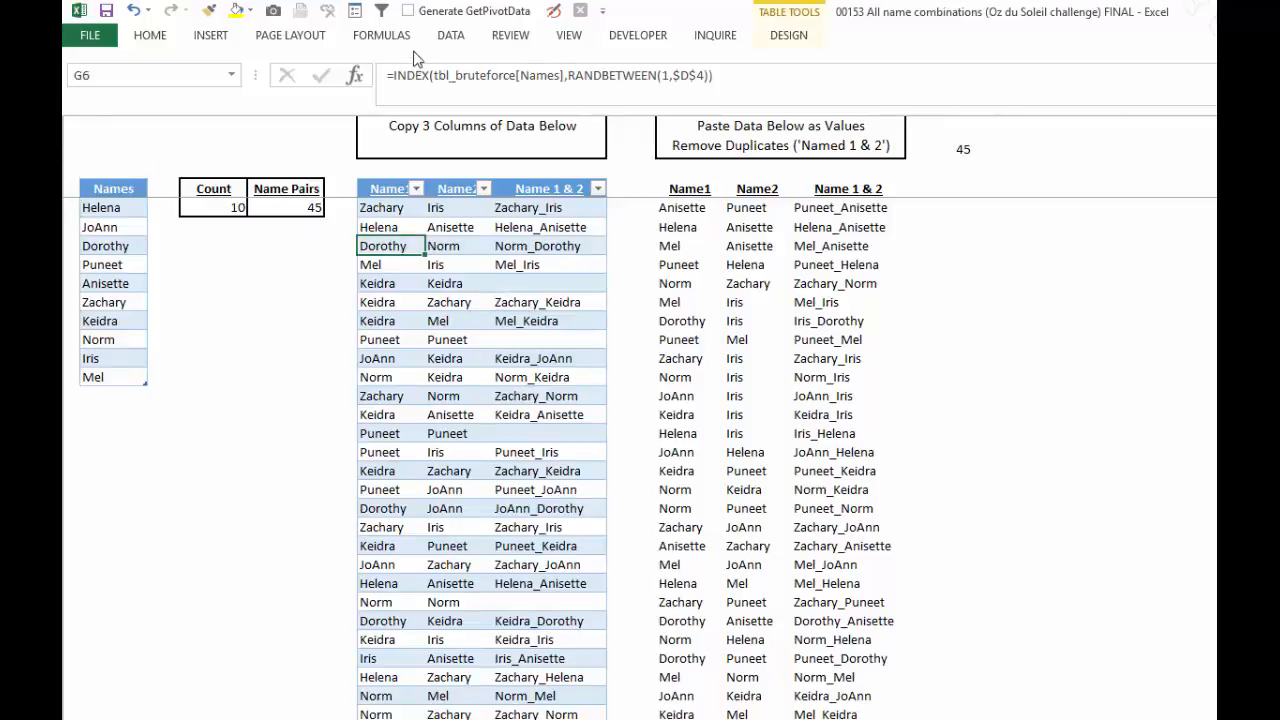
# Switch to the formulas-only worksheet and review the Count formula in D6 and the Name Pairs formula in E6.
pyautogui.press('Left')
pyautogui.press('Left')
pyautogui.press('Left')
pyautogui.press('Left')
pyautogui.press('Left')
pyautogui.press('Left')
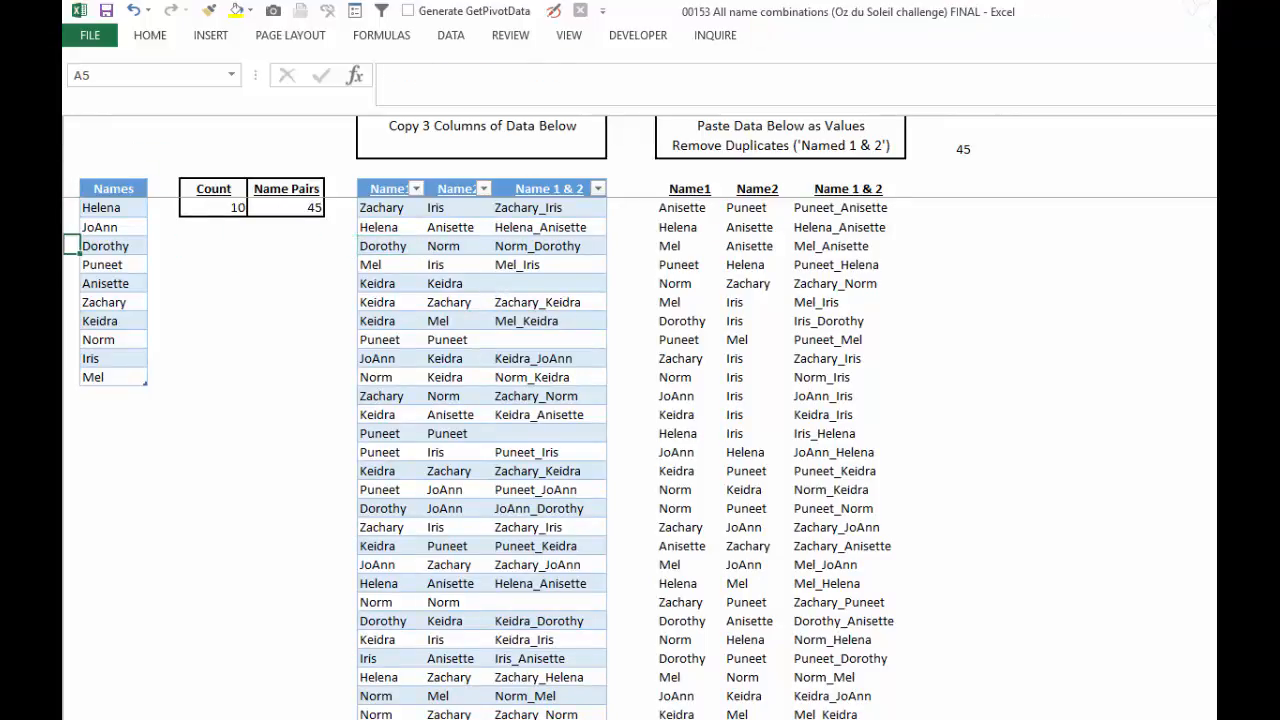
pyautogui.press('Up')
pyautogui.press('Up')
pyautogui.press('Up')
pyautogui.press('Up')
pyautogui.hotkey('ctrl', 'pagedown')
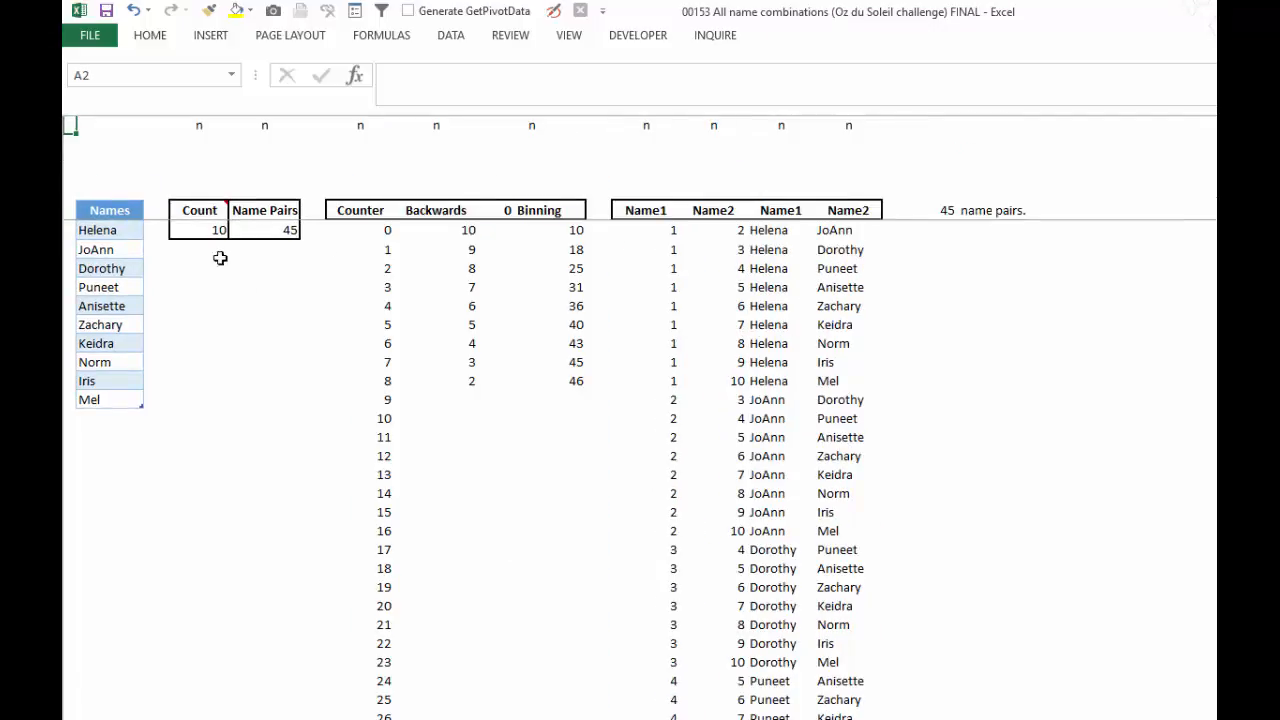
pyautogui.click(207, 231)
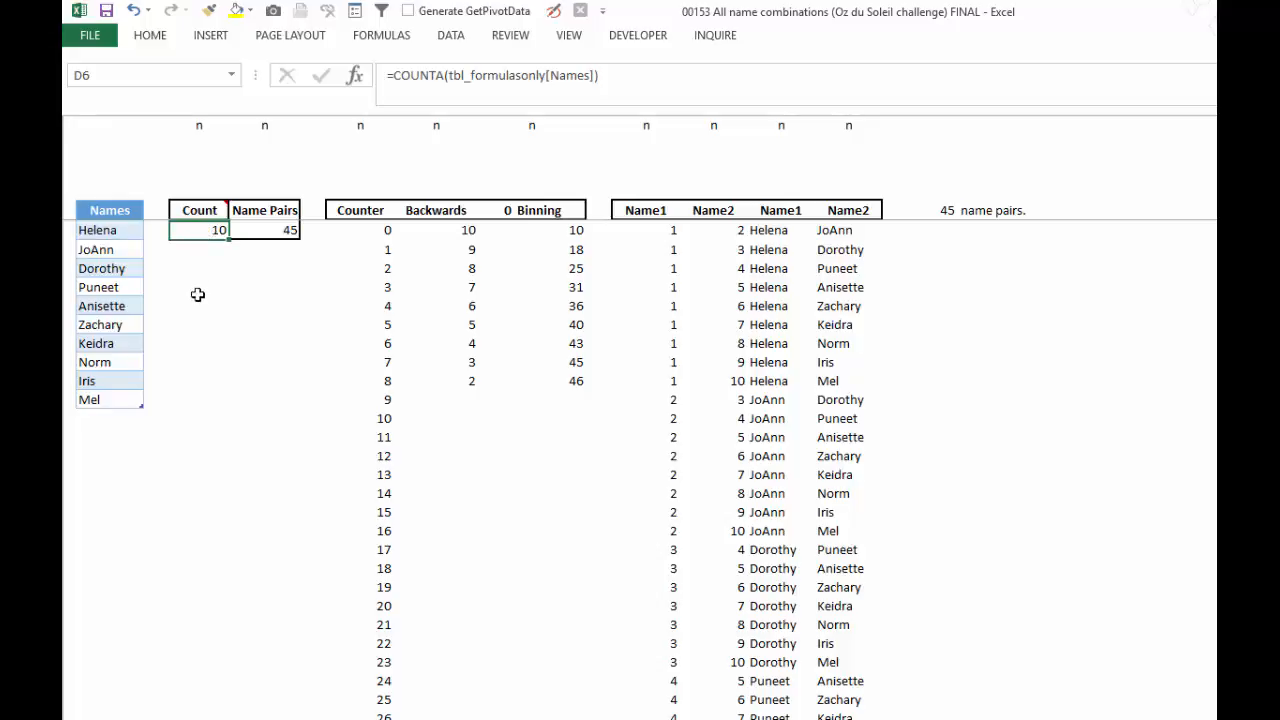
pyautogui.click(280, 232)
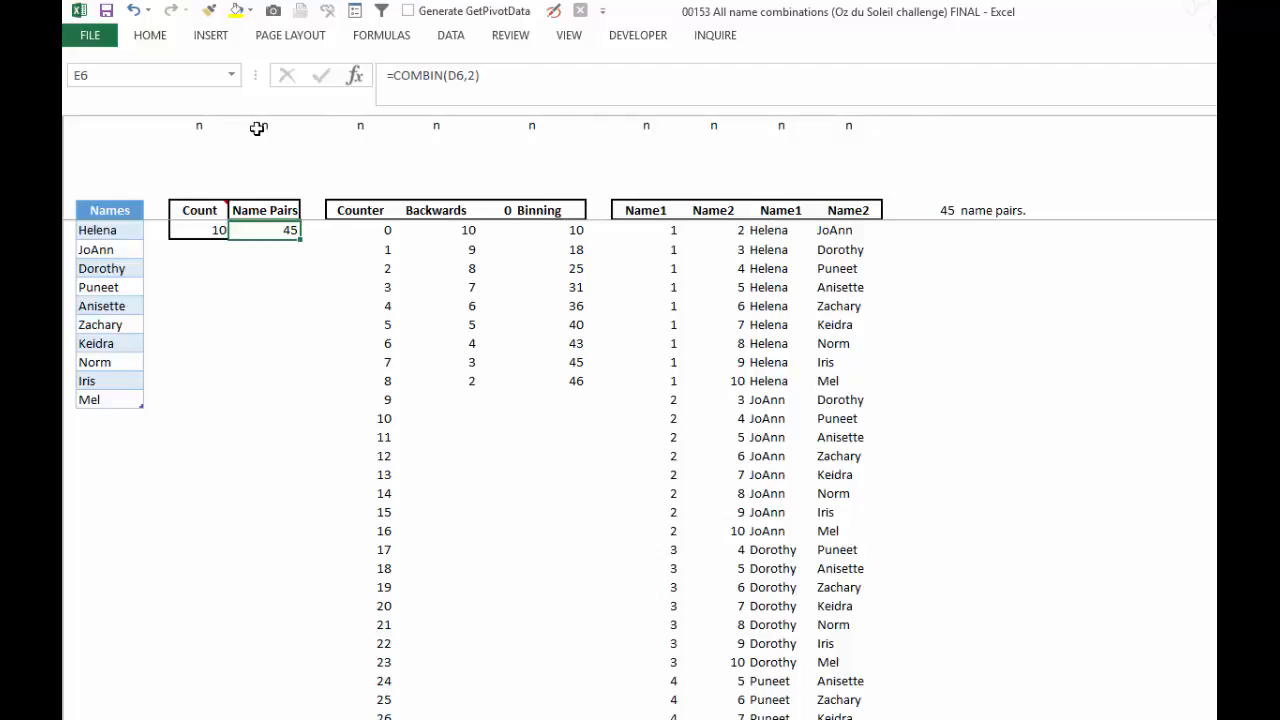
# Set the y/n switches in D2, E2 and G2 above Count, Name Pairs and Counter to y.
pyautogui.click(196, 127)
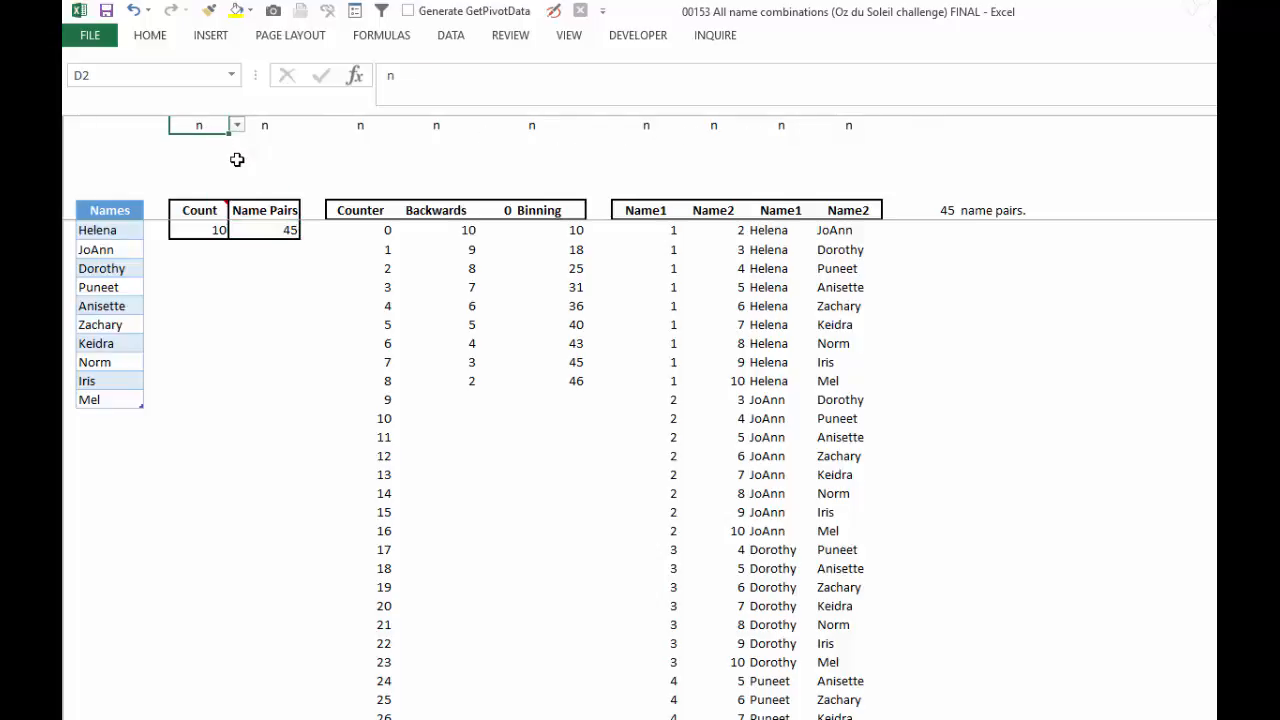
pyautogui.write('y')
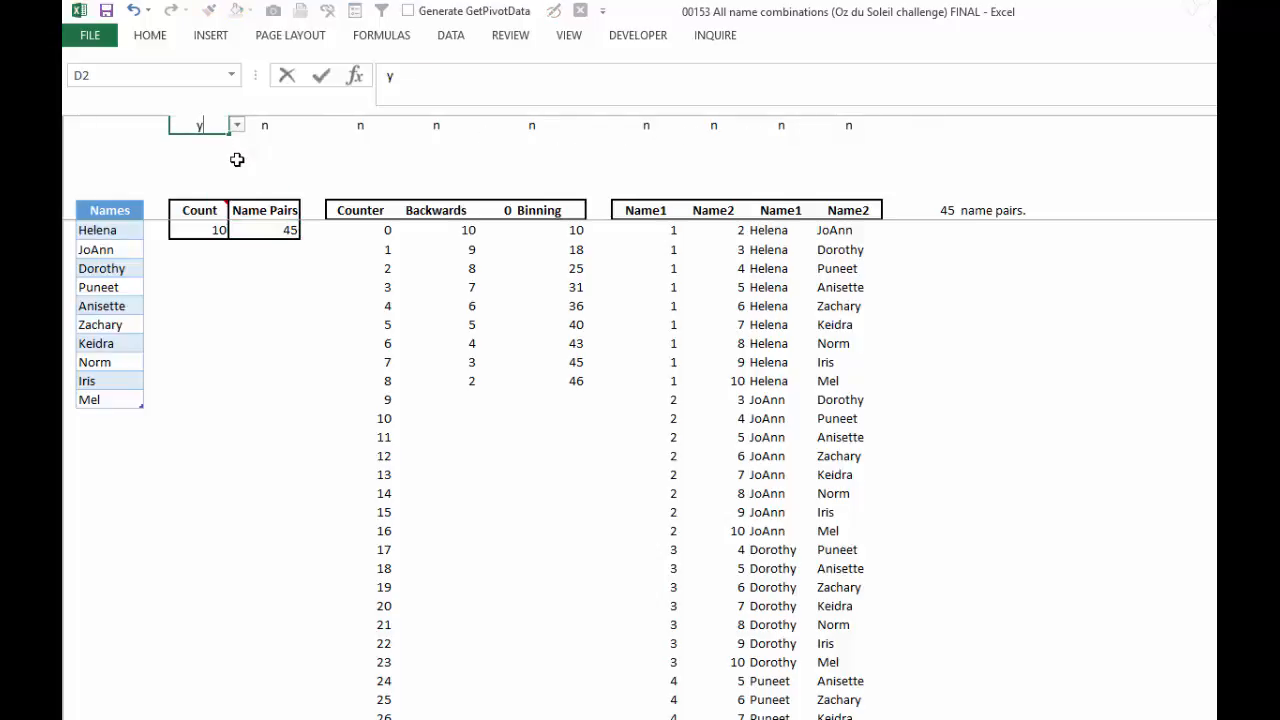
pyautogui.press('Tab')
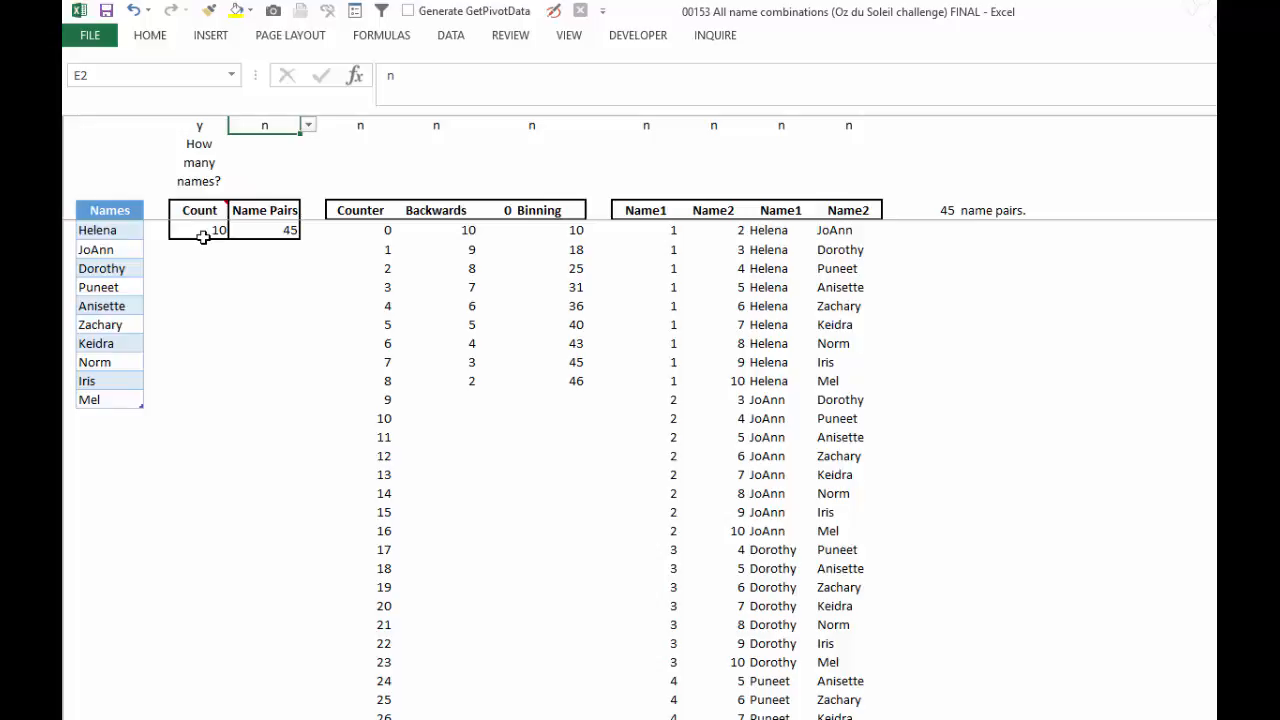
pyautogui.write('y')
pyautogui.press('Tab')
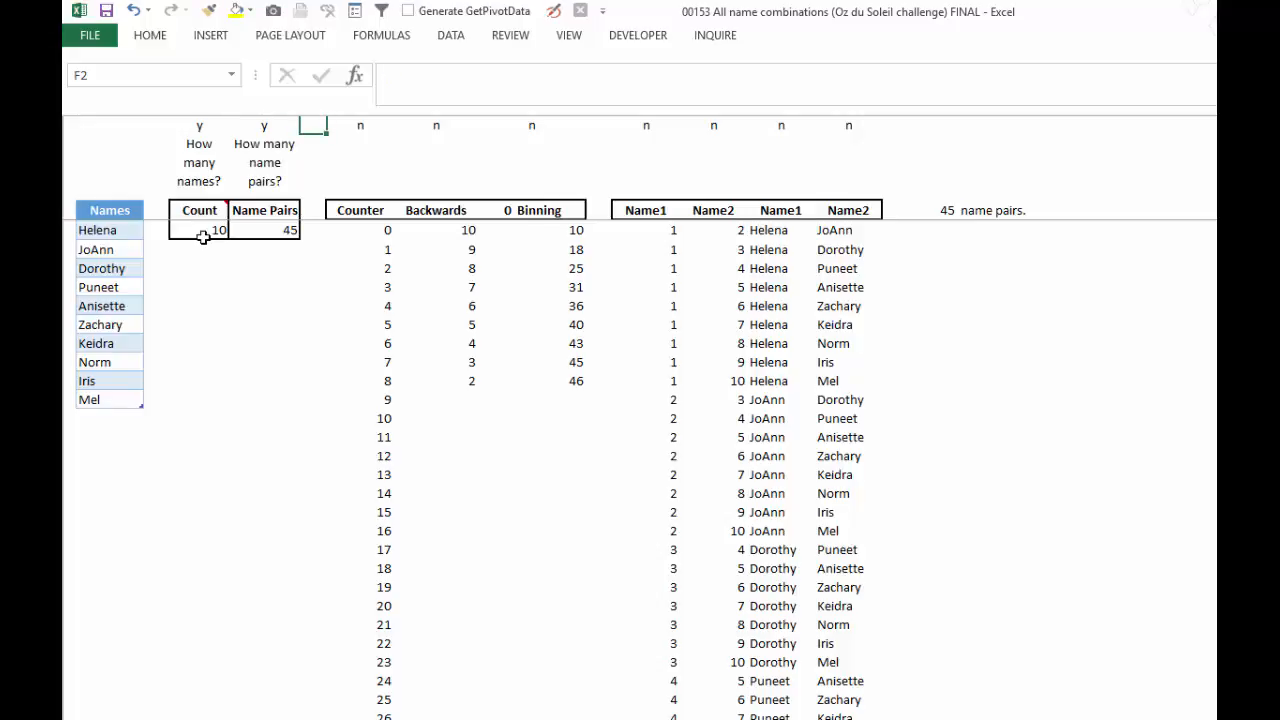
pyautogui.press('Tab')
pyautogui.write('y')
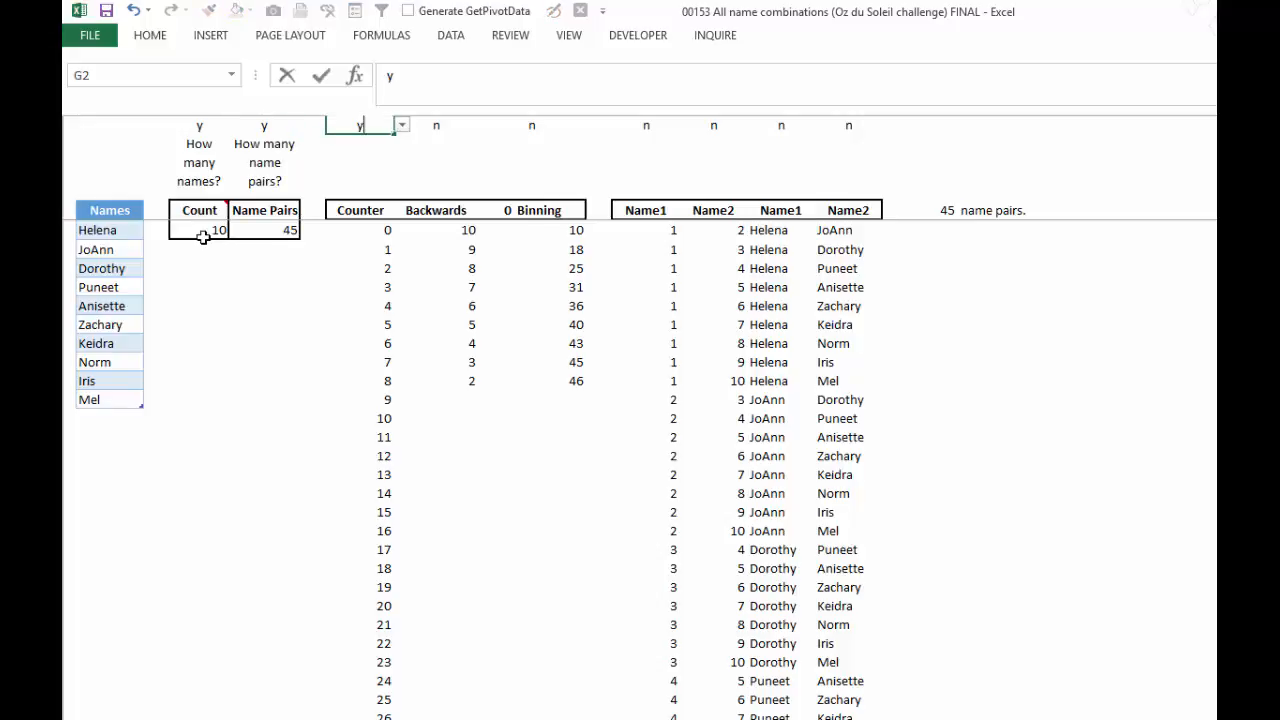
pyautogui.hotkey('ctrl', 'Return')
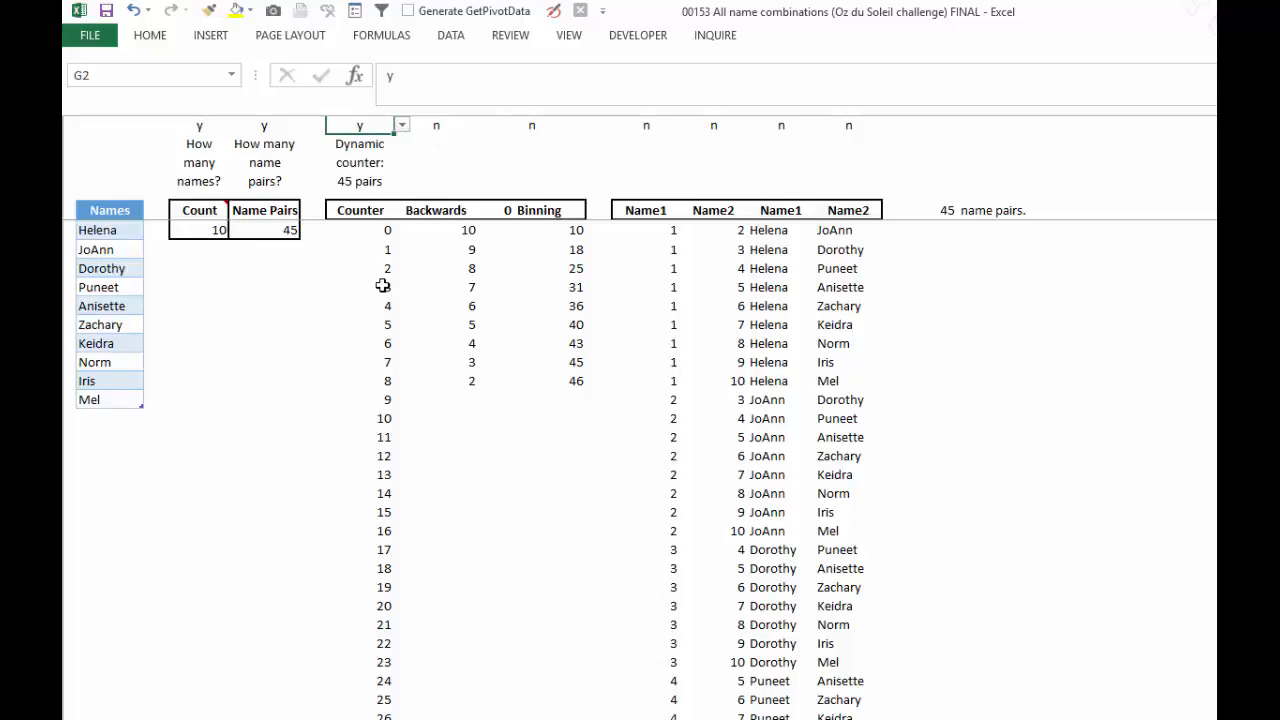
# Review the Counter column and the generated name pairs down to their last rows.
pyautogui.scroll(-10, 383, 286)
pyautogui.scroll(-3, 383, 286)
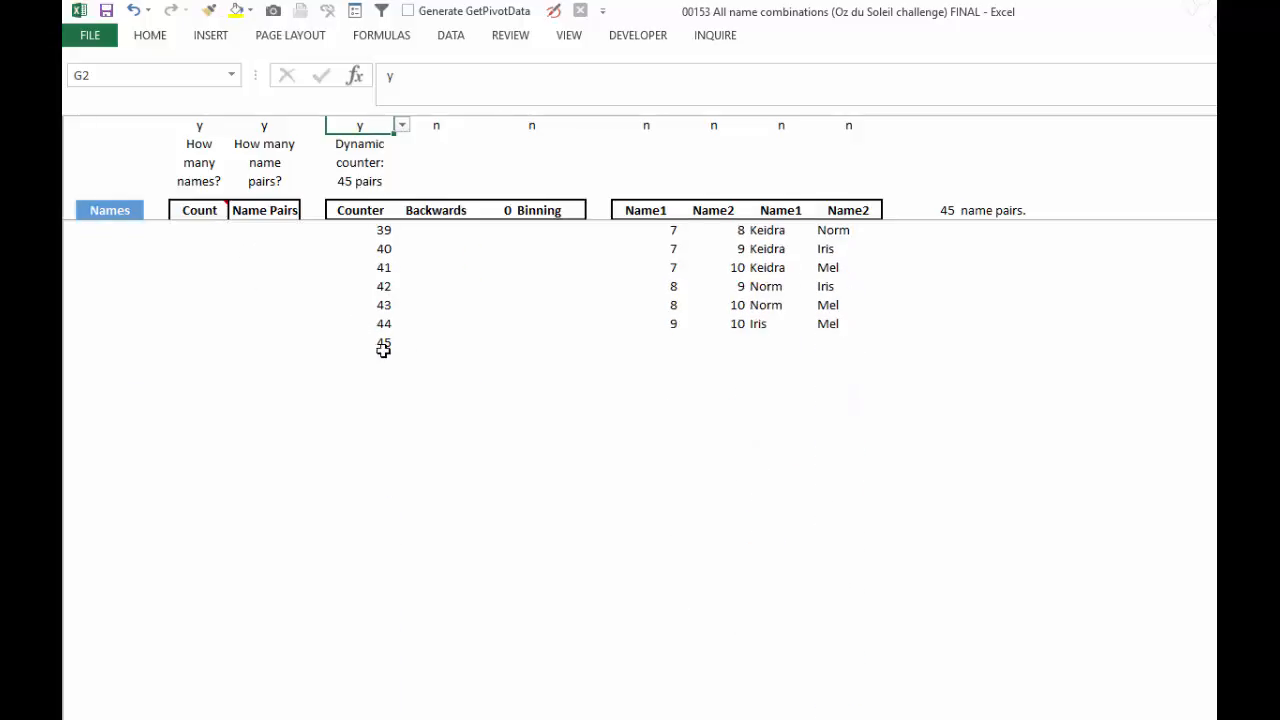
pyautogui.scroll(6, 366, 350)
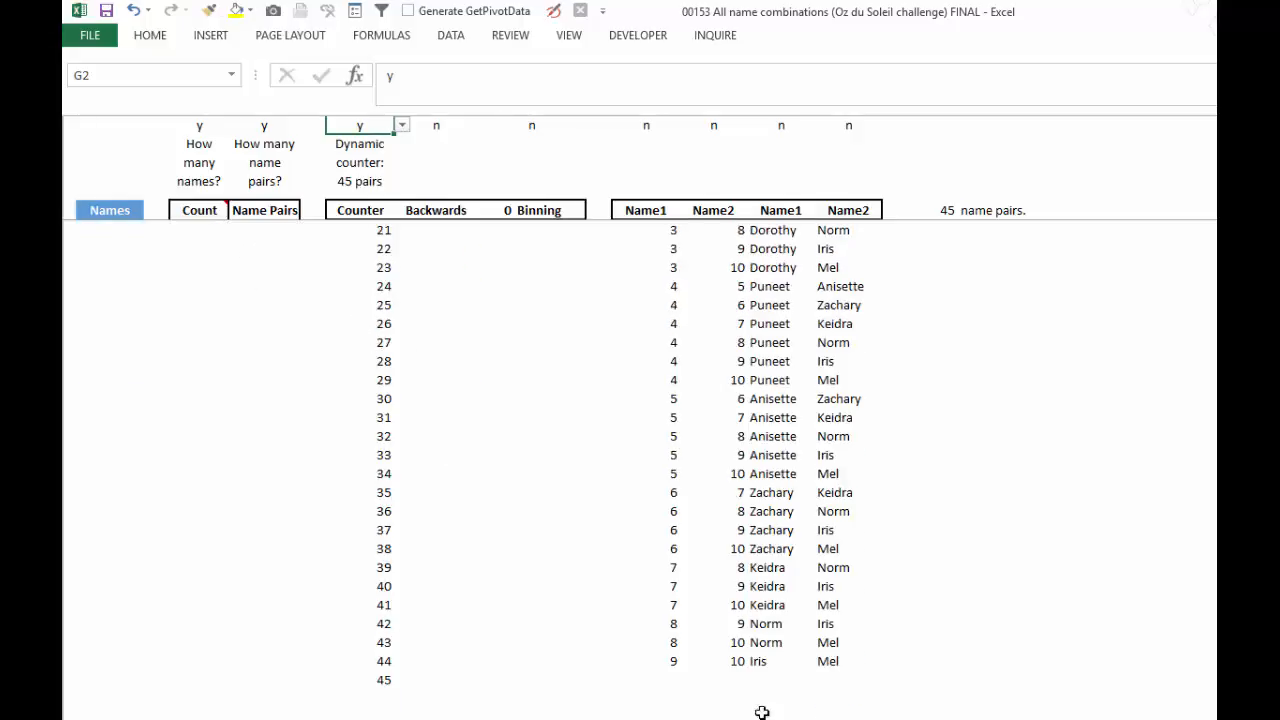
pyautogui.scroll(-2, 771, 634)
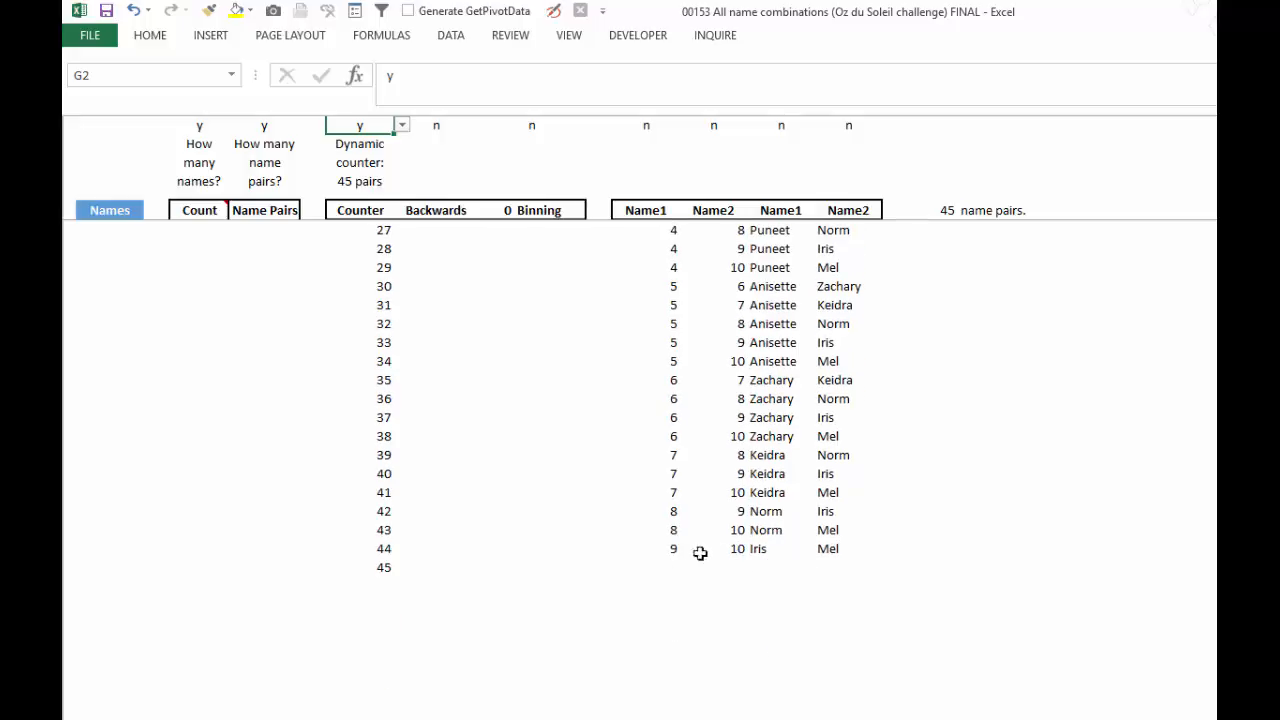
pyautogui.scroll(9, 557, 517)
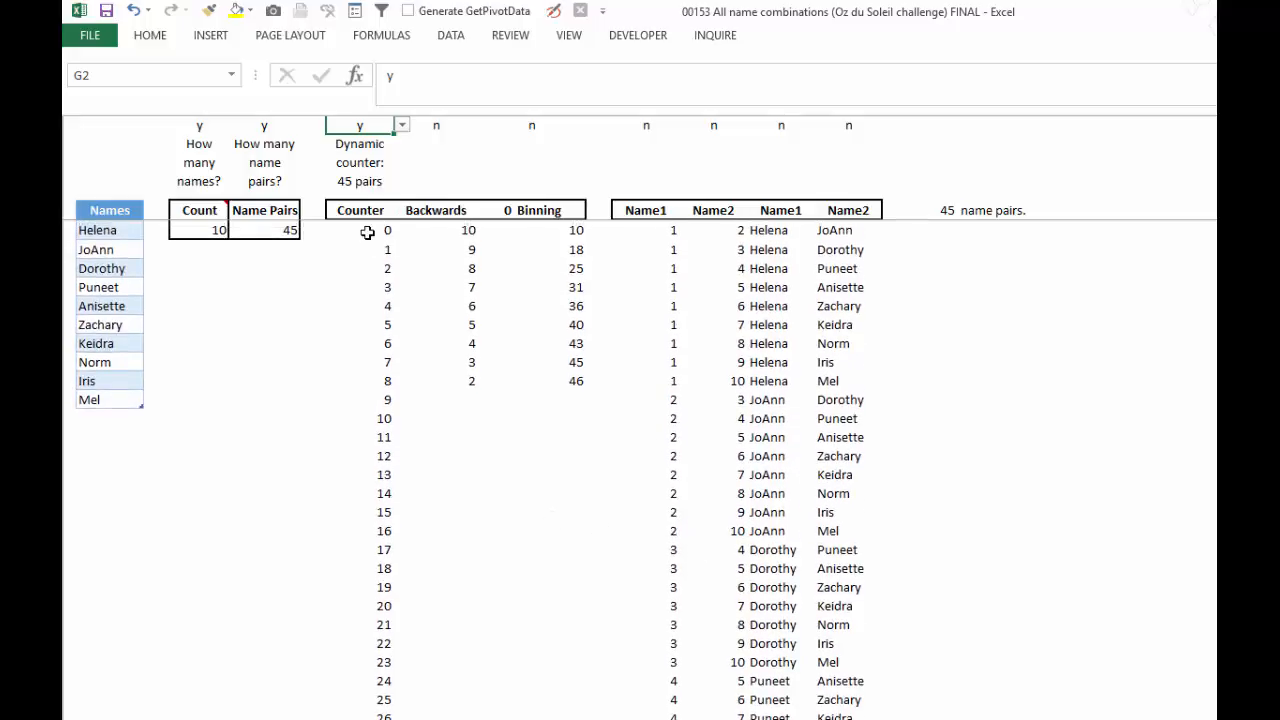
# Set the switch in H2 above the Backwards column to y and recheck the Count formula in D6.
pyautogui.click(443, 126)
pyautogui.write('y')
pyautogui.press('Tab')
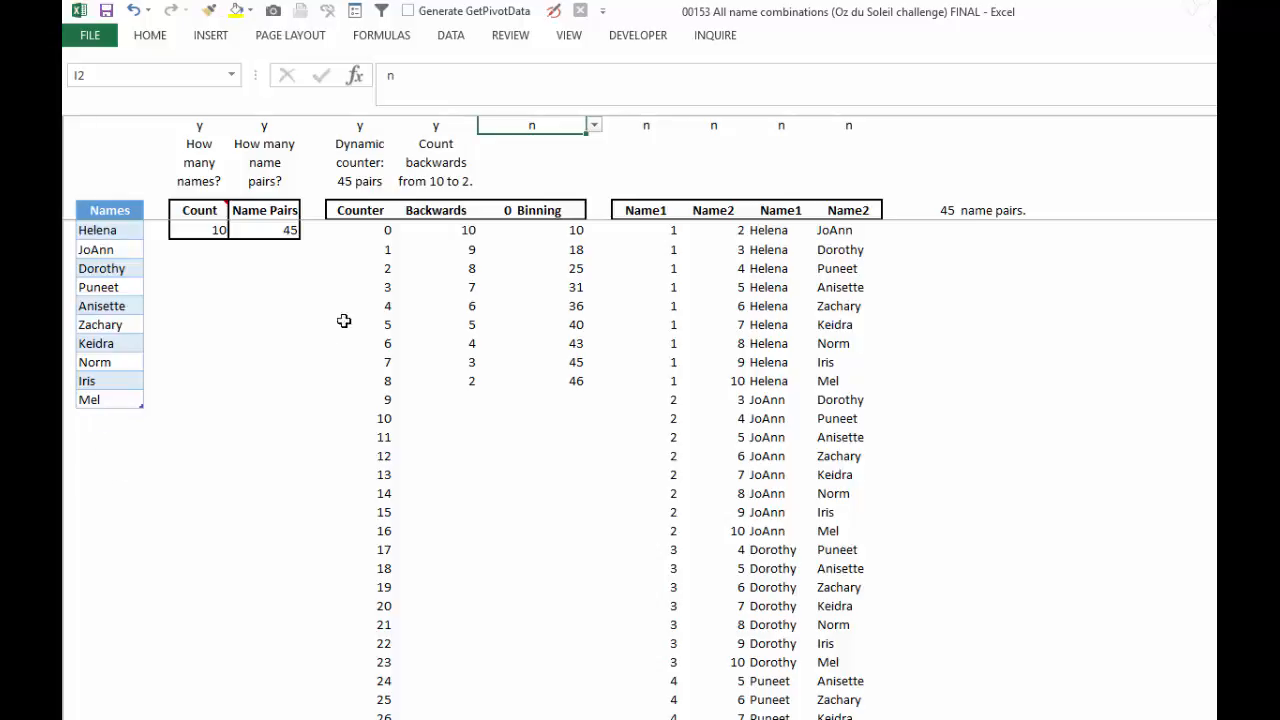
pyautogui.click(204, 231)
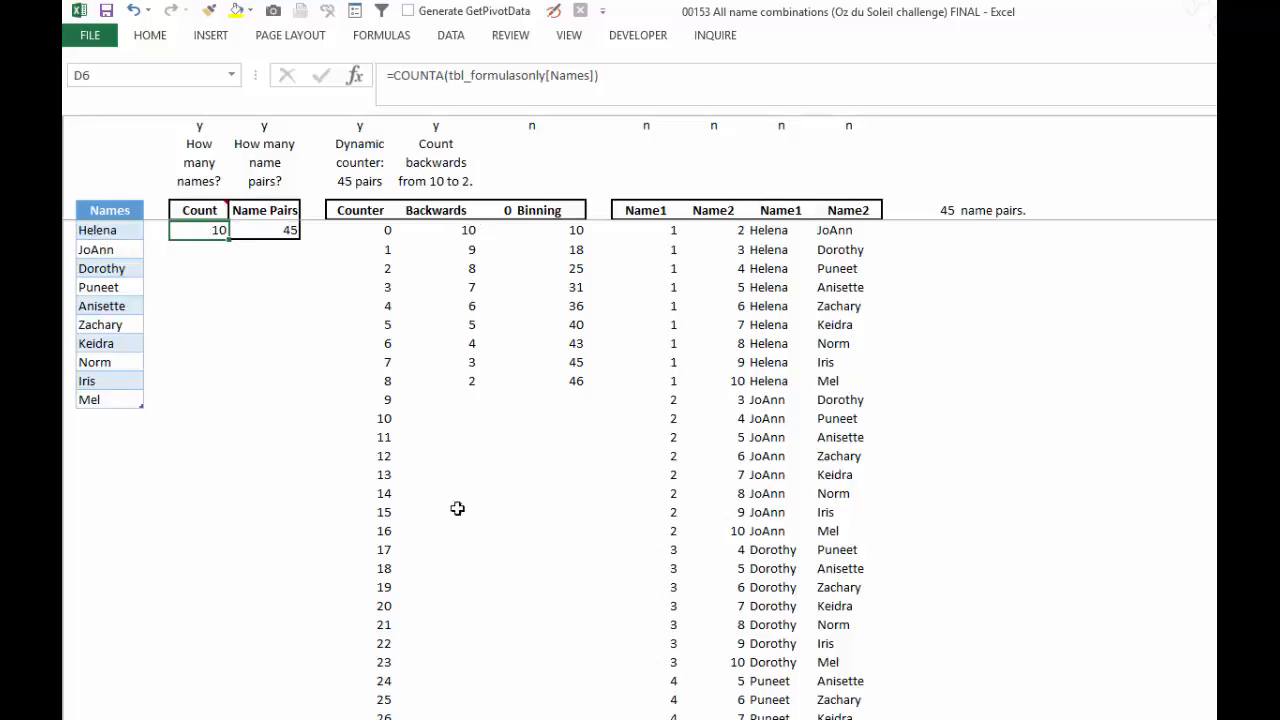
# Examine the Binning column from its zero header in I5 down to its last filled cells.
pyautogui.moveTo(549, 213); pyautogui.dragTo(517, 669)
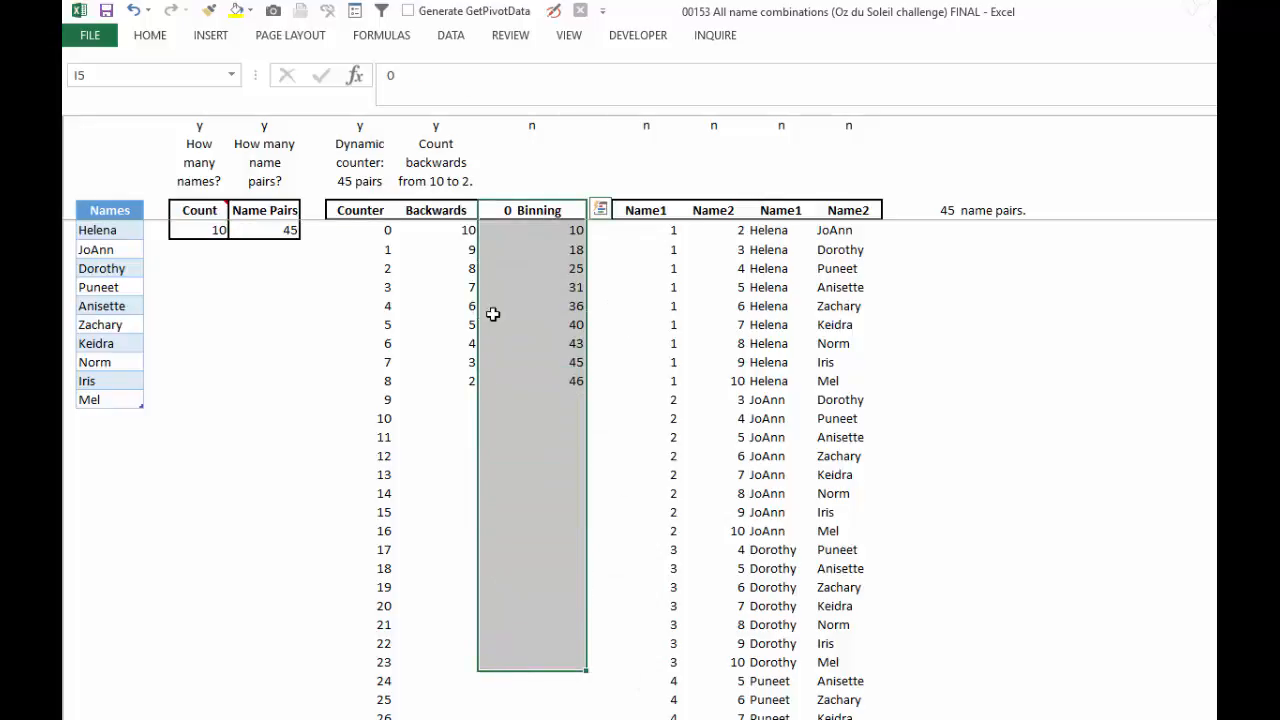
pyautogui.click(507, 210)
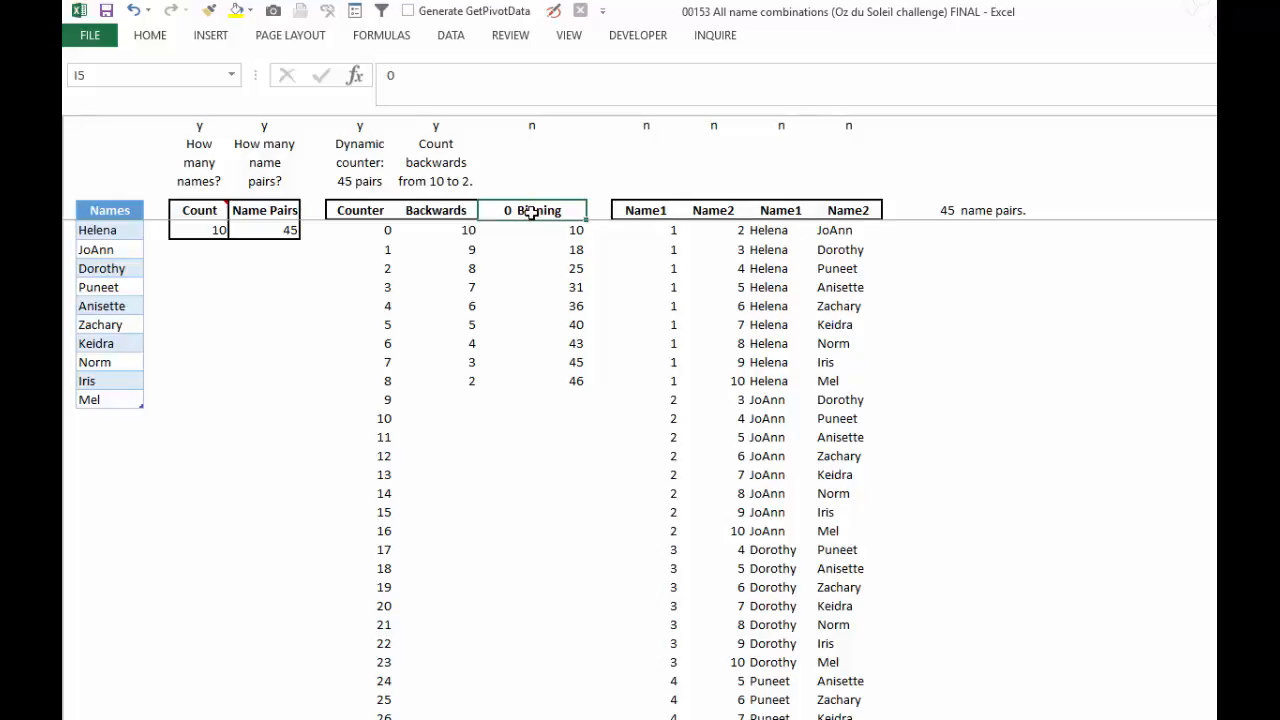
pyautogui.moveTo(535, 210); pyautogui.dragTo(541, 716)
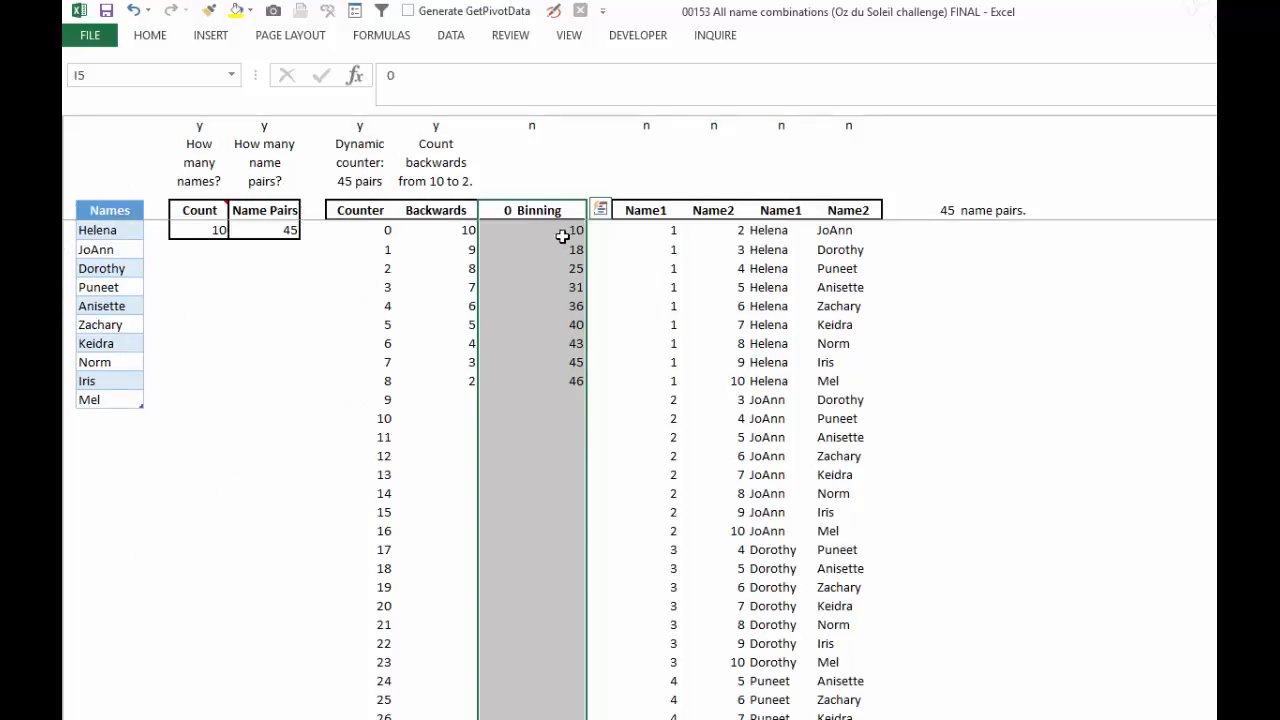
pyautogui.click(562, 231)
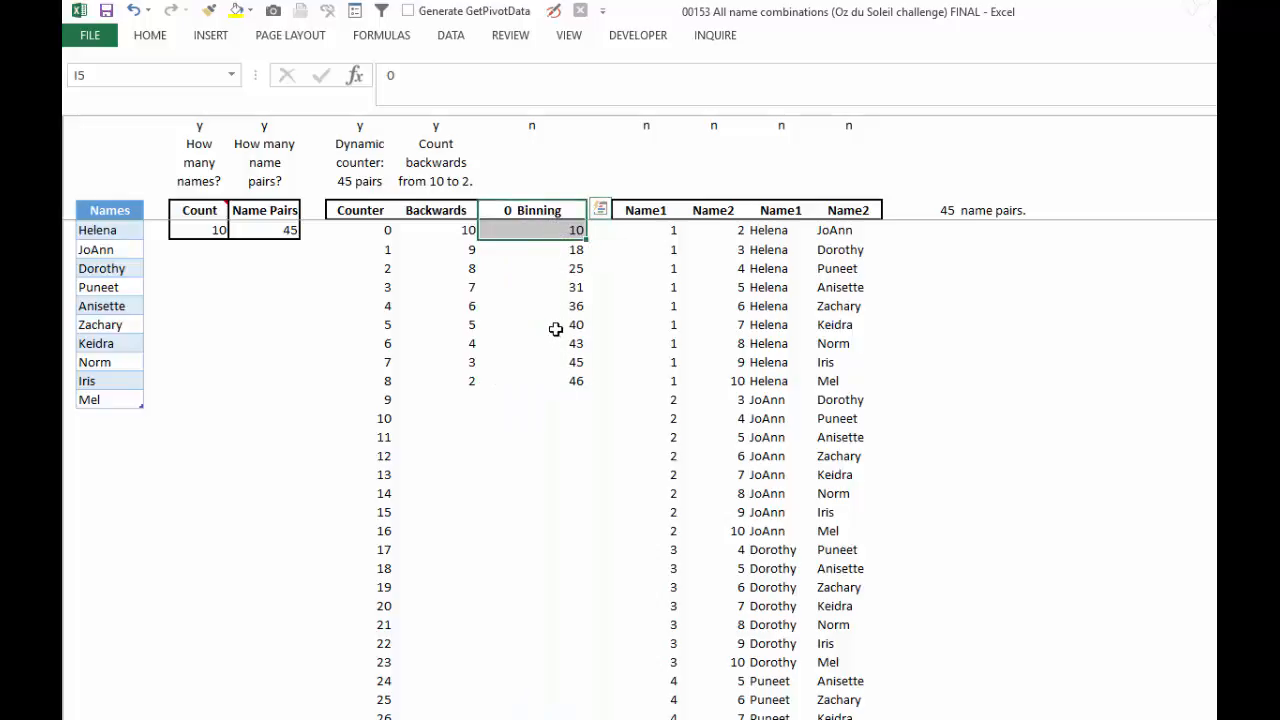
pyautogui.moveTo(556, 329); pyautogui.dragTo(571, 378)
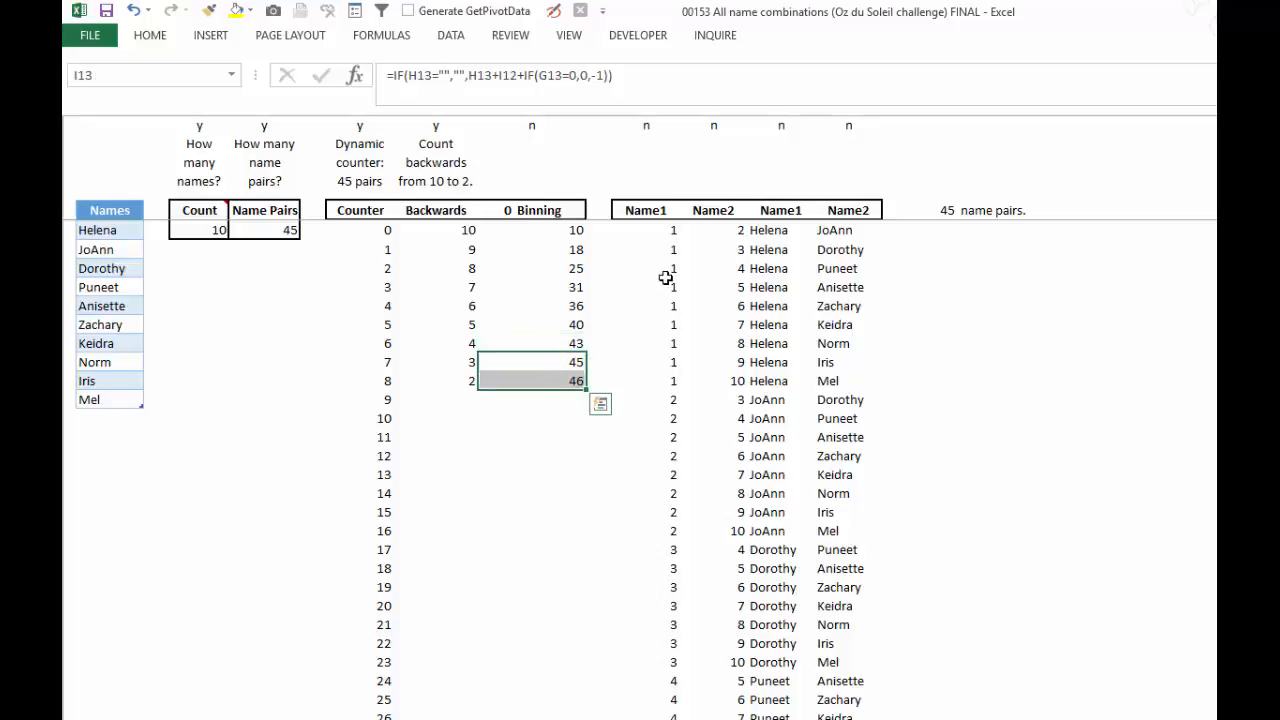
# Inspect the MATCH formula in K9 of the numeric Name1 column and its highlighted references without changing it.
pyautogui.click(666, 280)
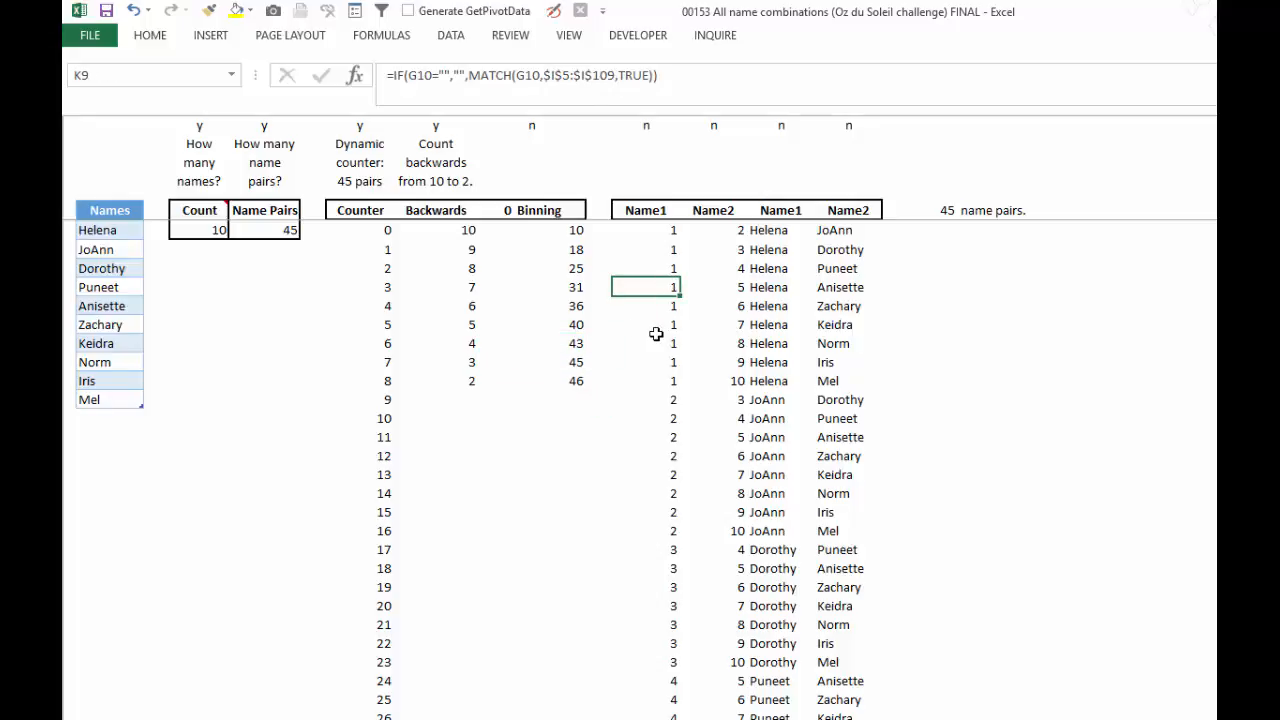
pyautogui.press('F2')
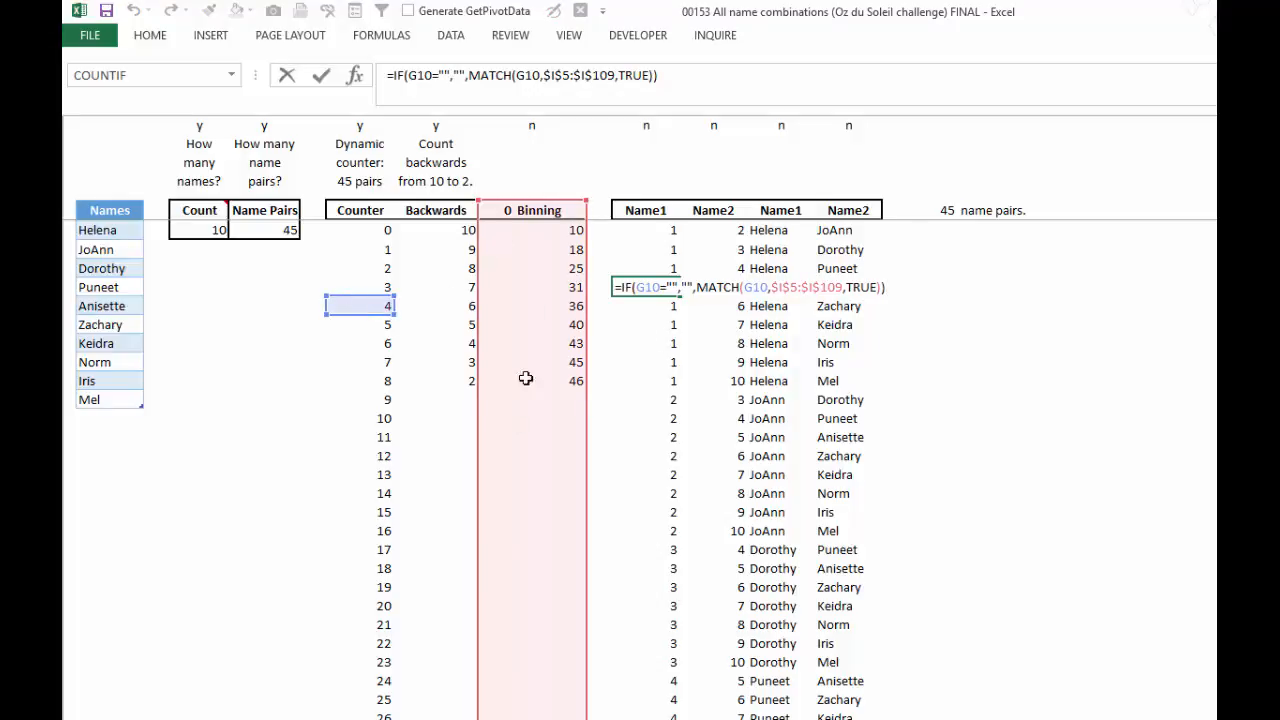
pyautogui.press('Escape')
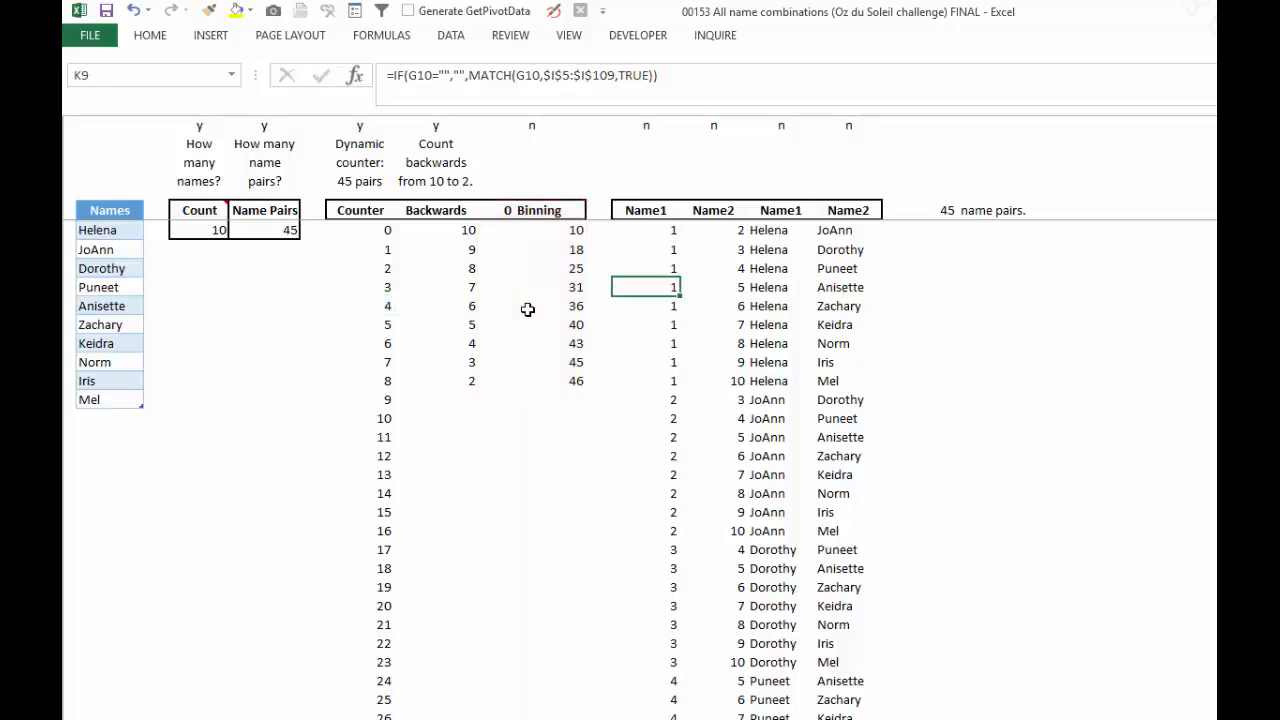
# Inspect the Binning formula in I10 and compare the last bin in I14 with the Name Pairs result in E6.
pyautogui.click(529, 310)
pyautogui.press('F2')
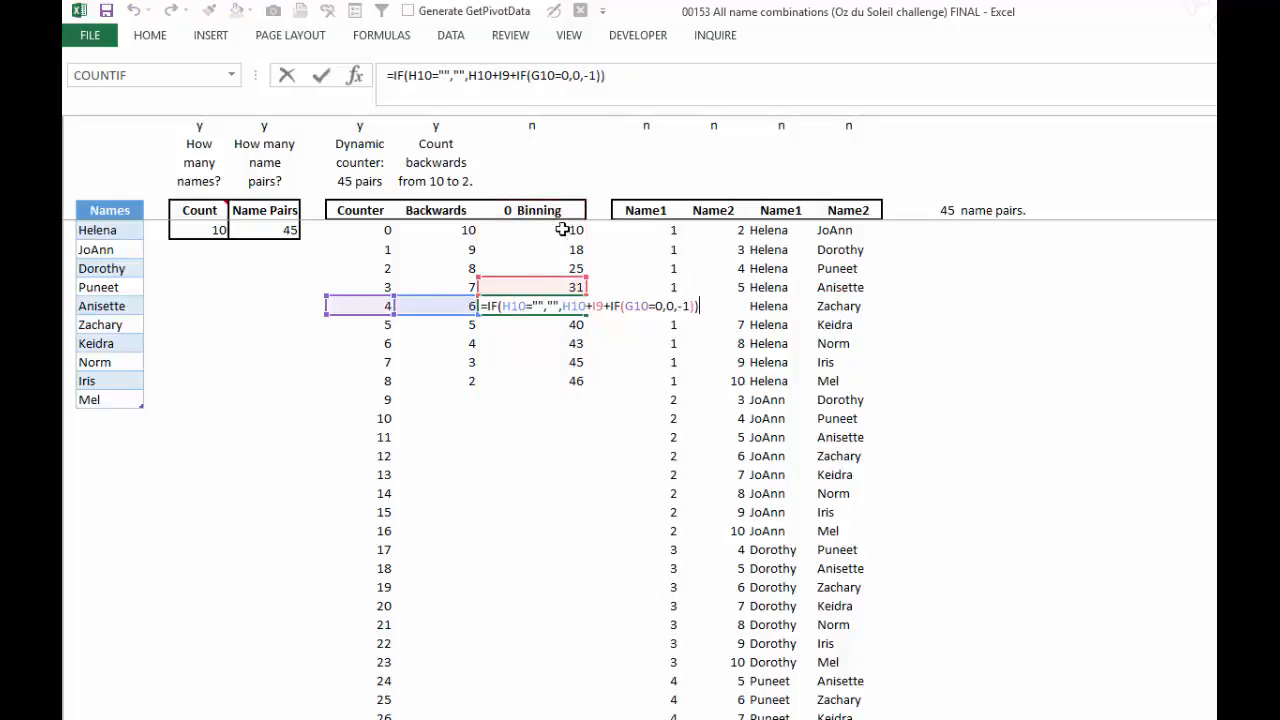
pyautogui.click(562, 385)
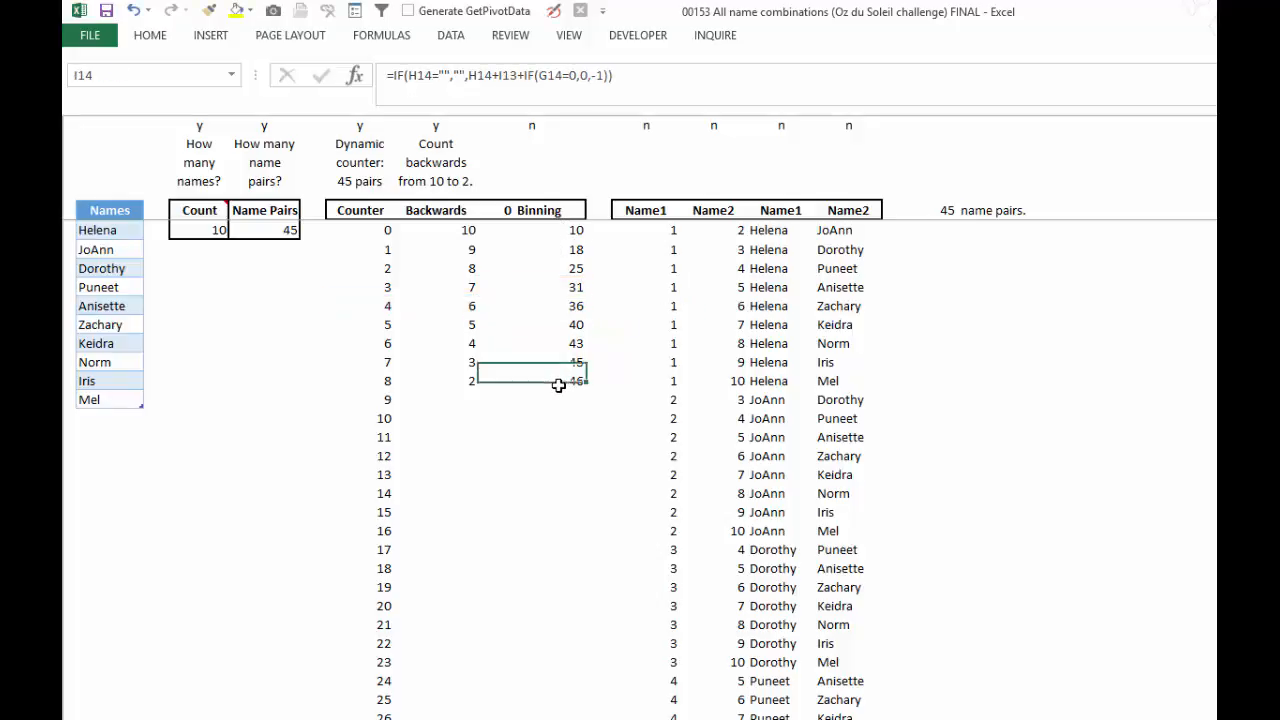
pyautogui.click(279, 232)
pyautogui.click(573, 385)
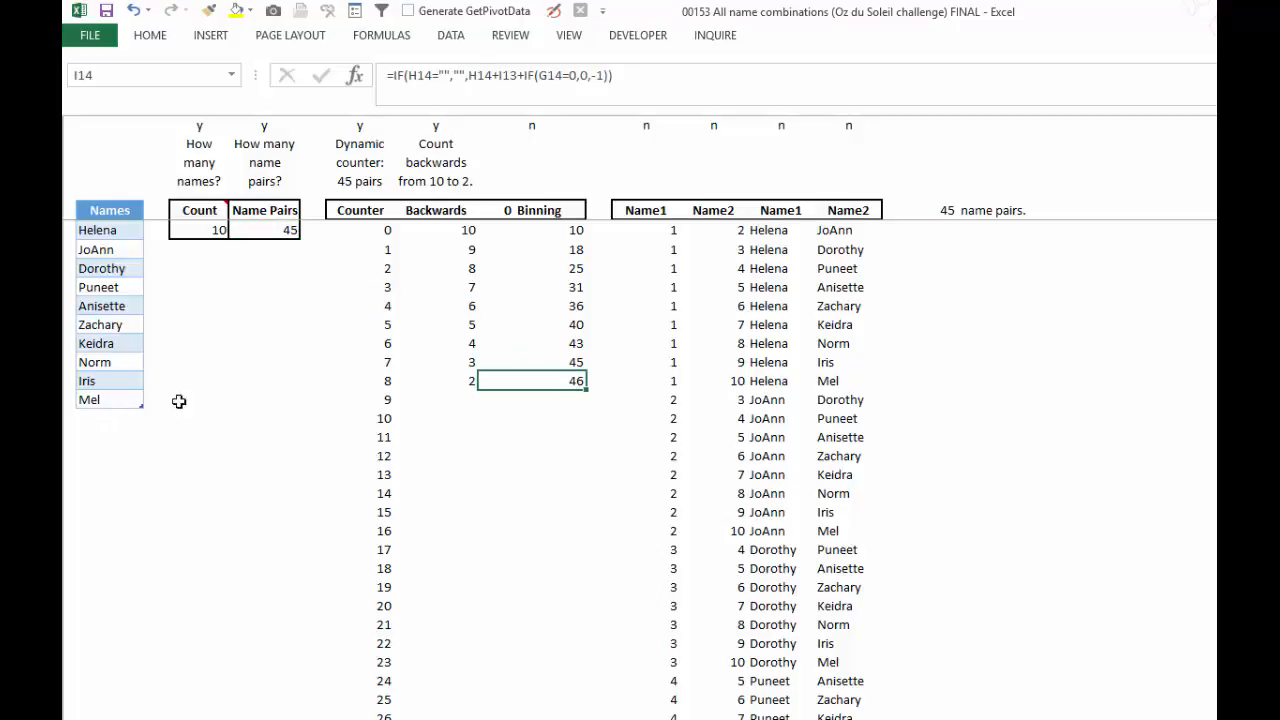
# Recheck the references of the Name1 formula in K9 and examine the nested IF formula for Name2 in L9.
pyautogui.click(634, 288)
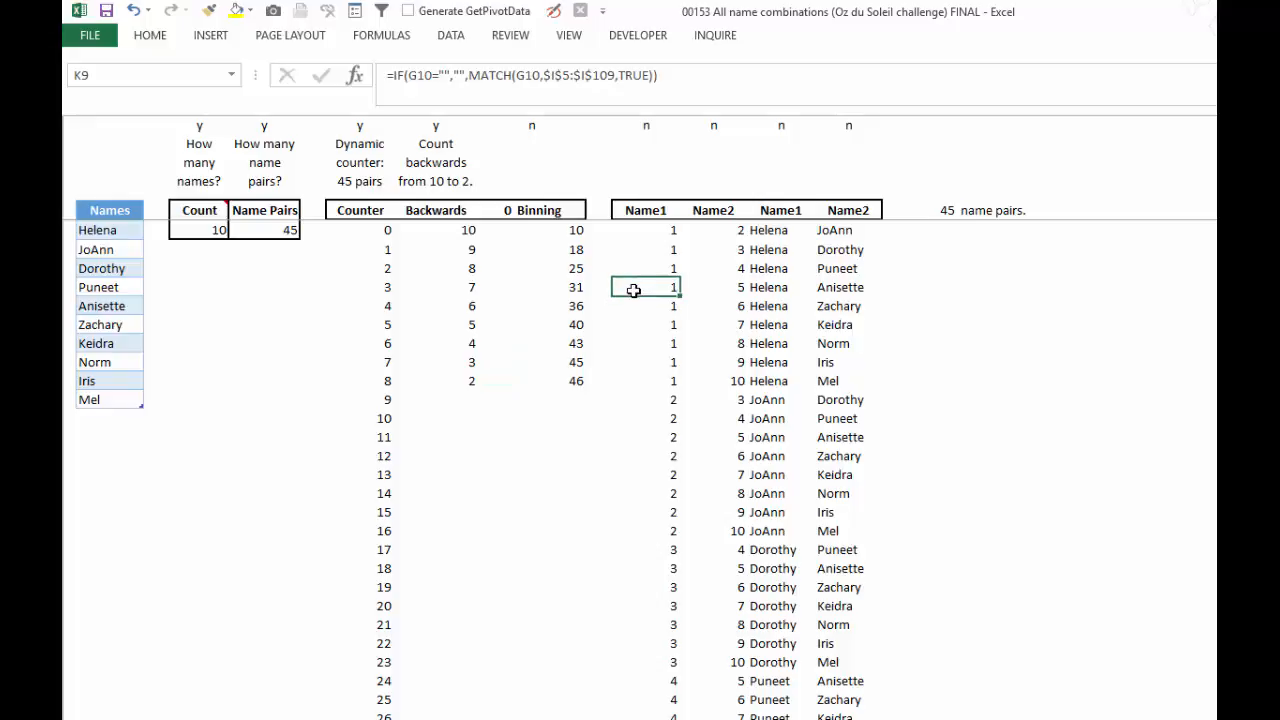
pyautogui.press('F2')
pyautogui.press('Escape')
pyautogui.click(720, 288)
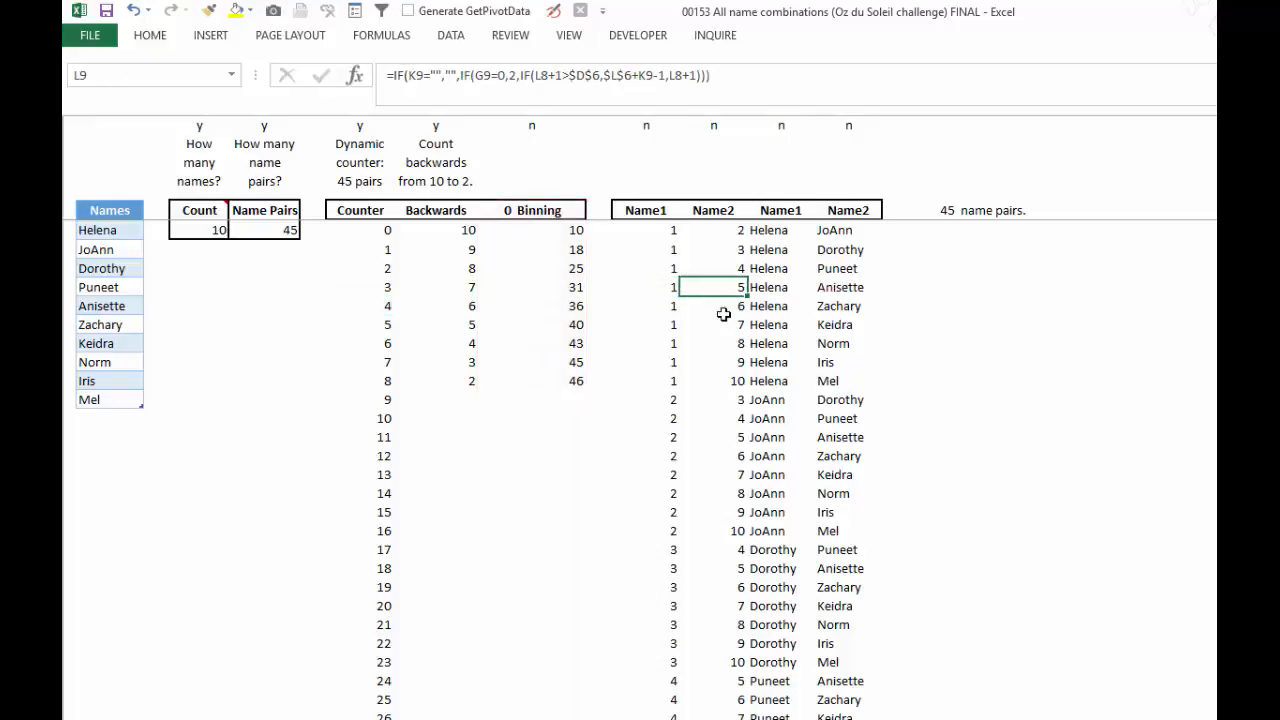
pyautogui.press('F2')
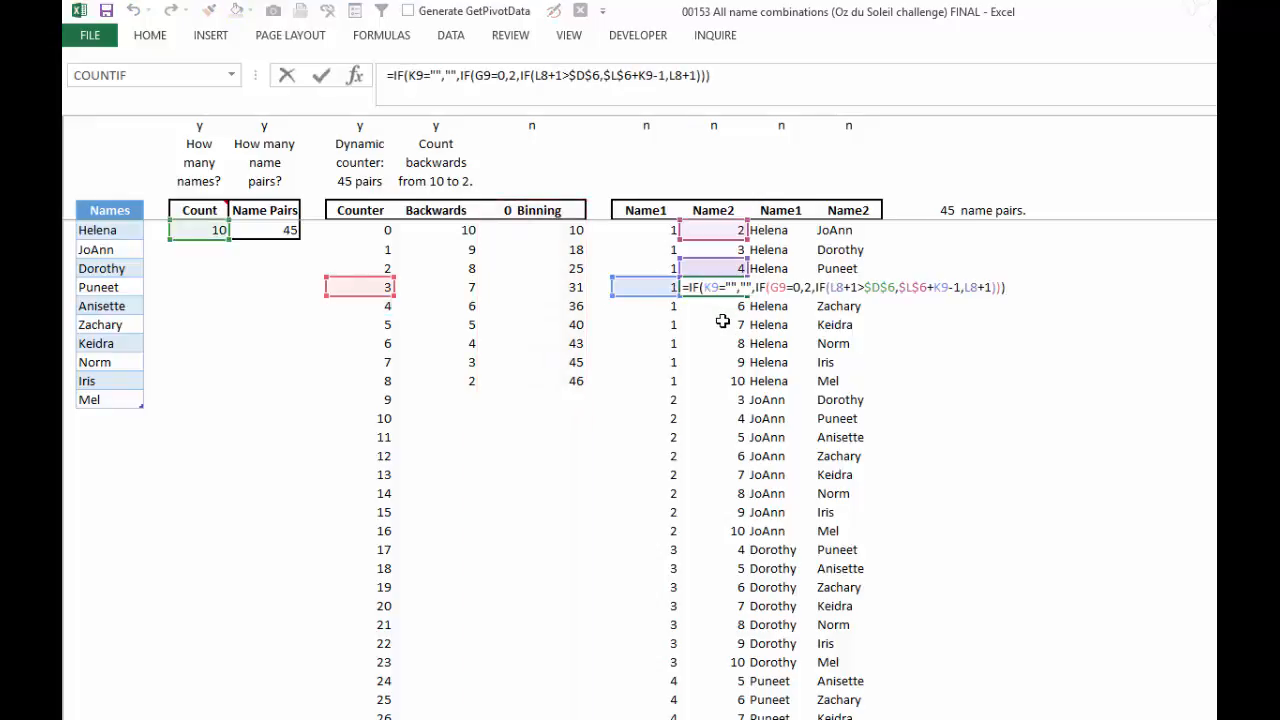
pyautogui.press('Escape')
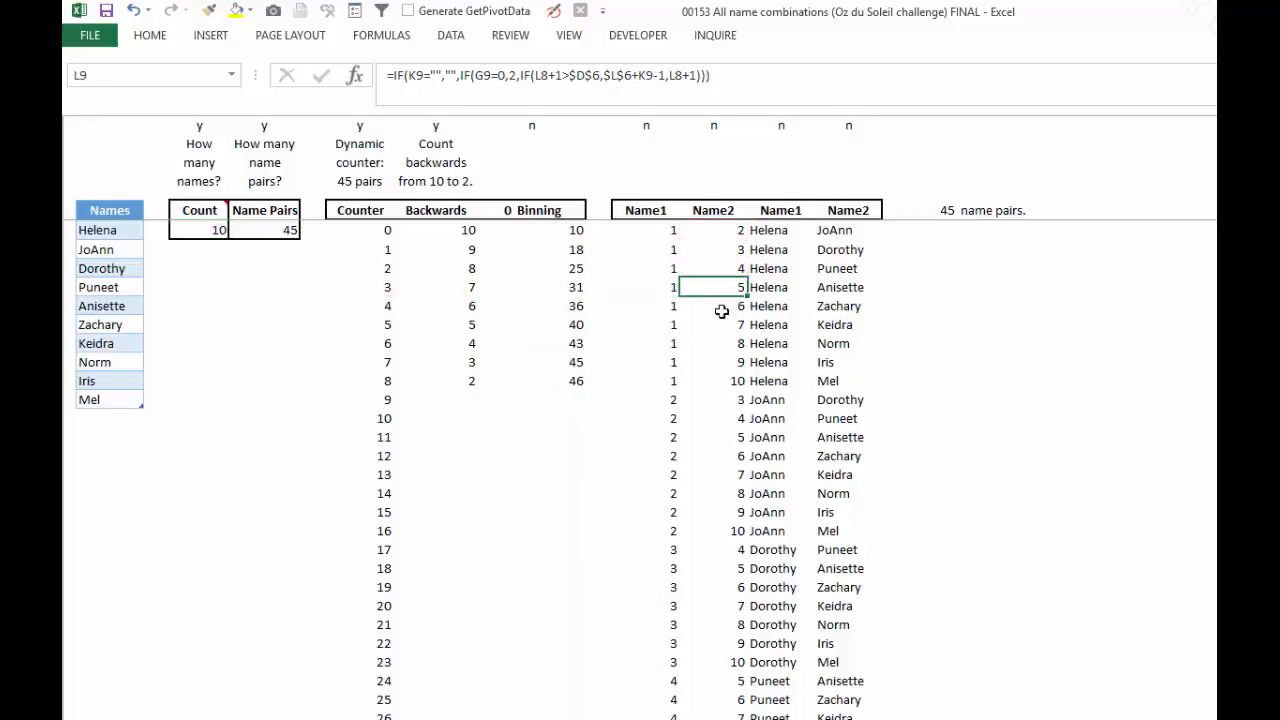
# Review the INDEX formulas in M9 and N9, and compare the COUNT check in P5 with Name Pairs in E6.
pyautogui.click(778, 288)
pyautogui.click(836, 289)
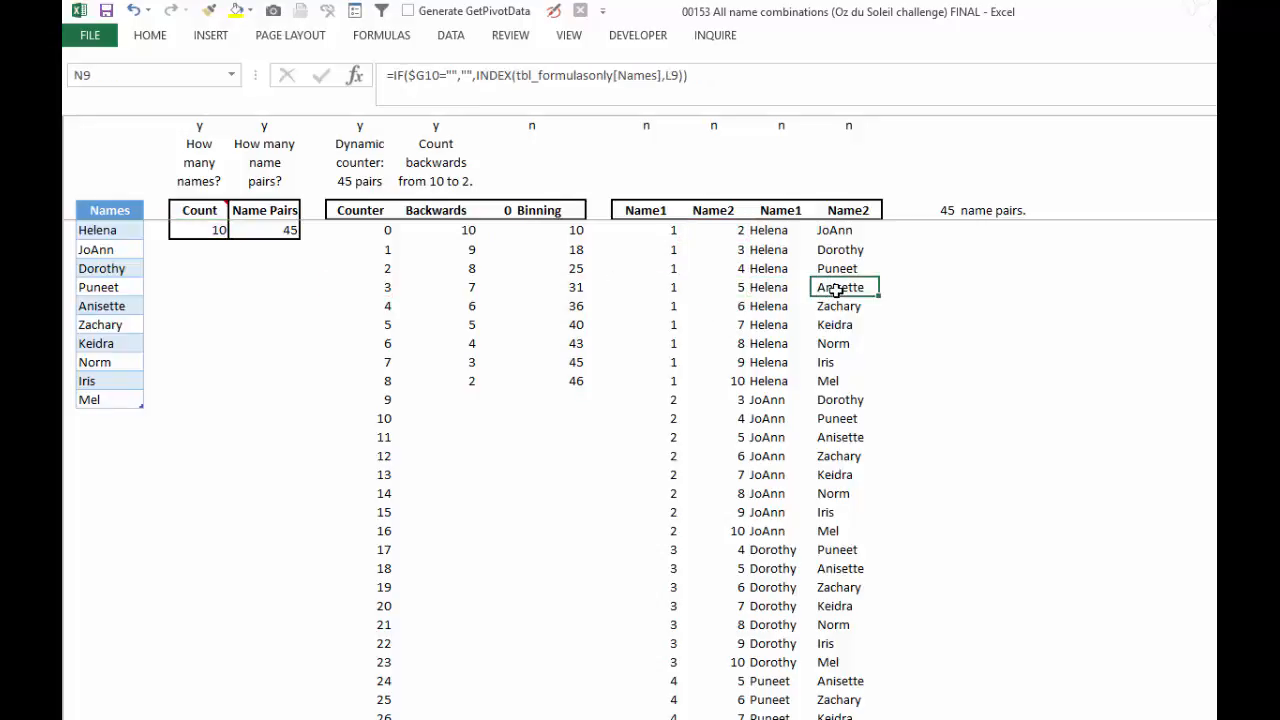
pyautogui.click(764, 288)
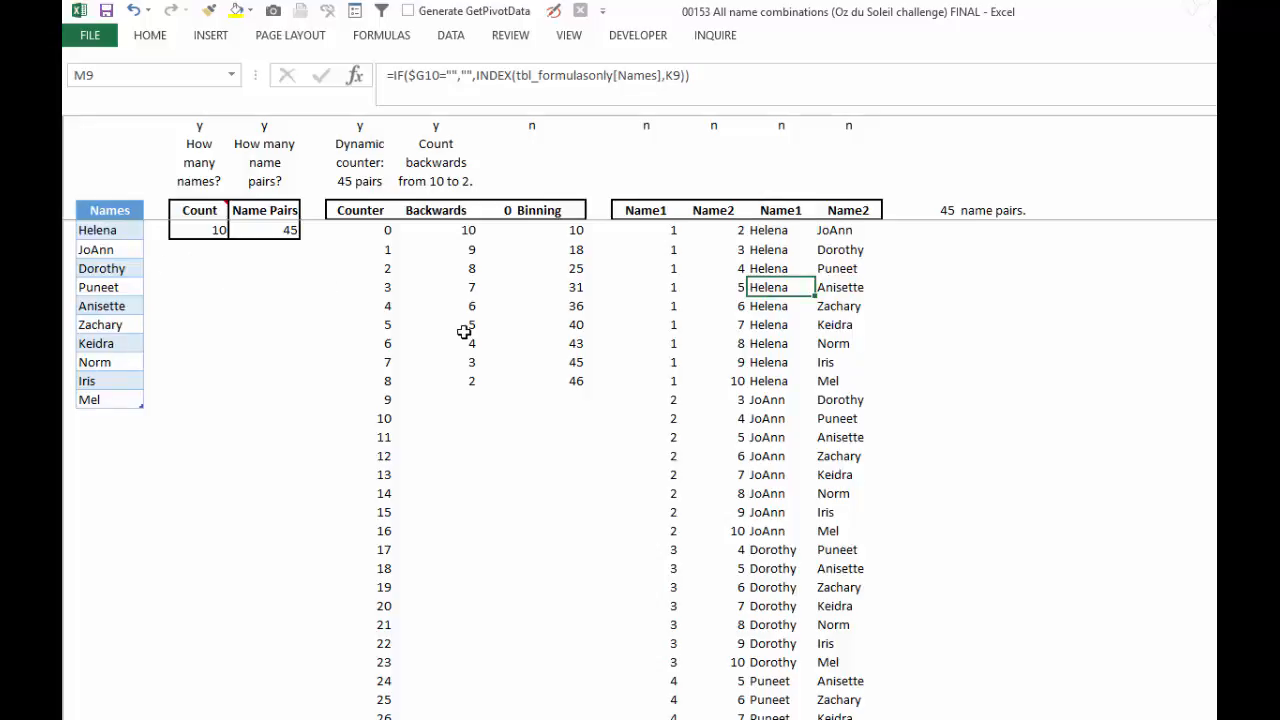
pyautogui.click(946, 208)
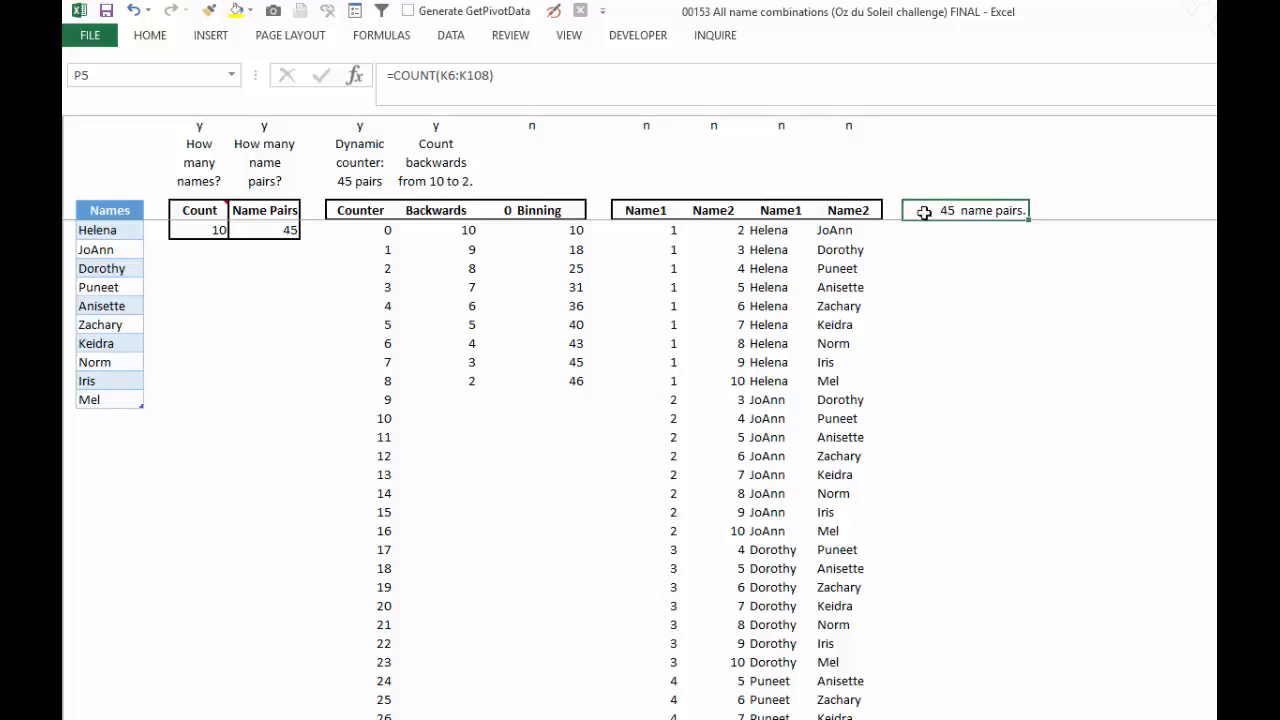
pyautogui.click(285, 230)
# Turn on the explanatory notes above the Binning, Name1 and Name2 columns by setting I2 and K2:N2 to y.
pyautogui.click(531, 130)
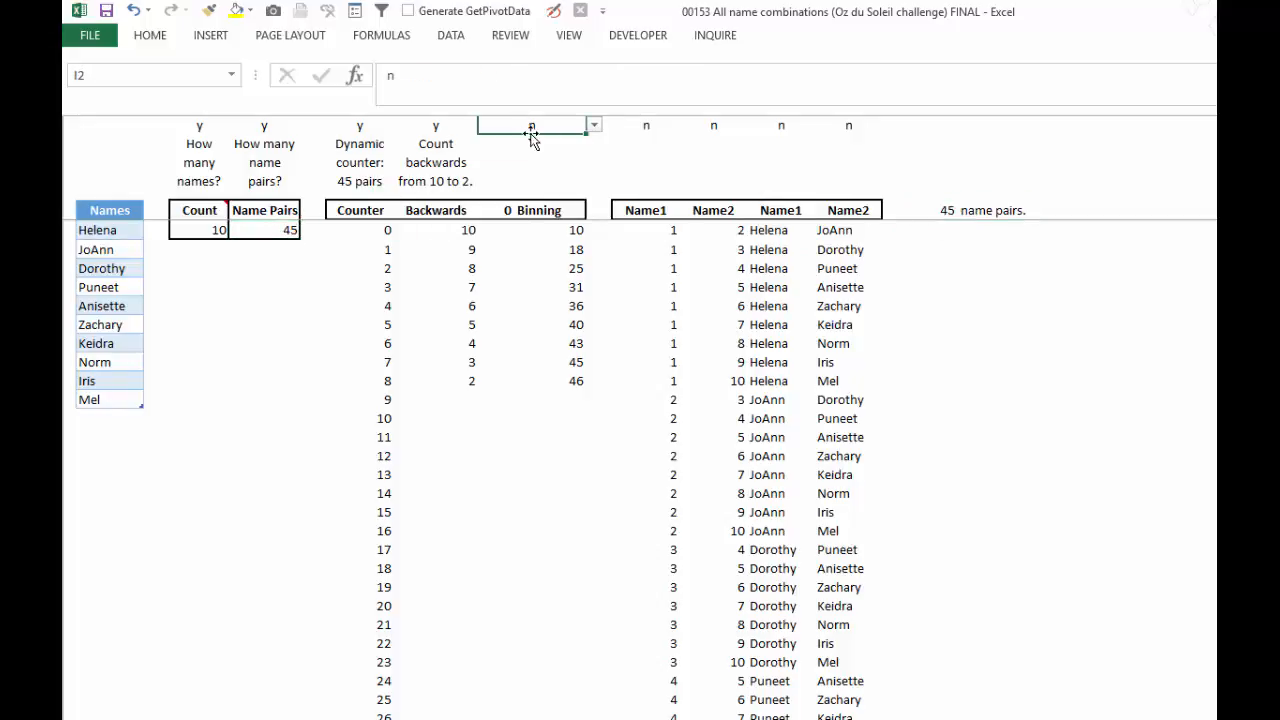
pyautogui.write('y')
pyautogui.press('Tab')
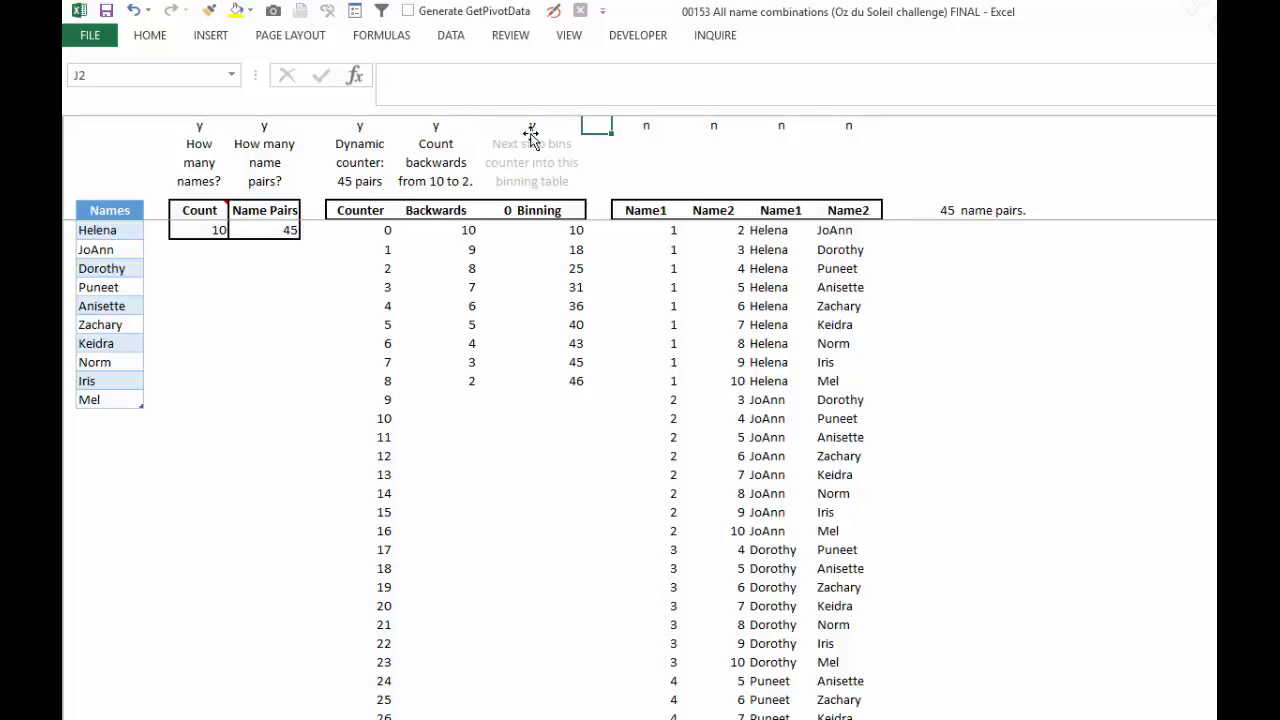
pyautogui.press('Tab')
pyautogui.write('y')
pyautogui.press('Tab')
pyautogui.write('y')
pyautogui.press('Tab')
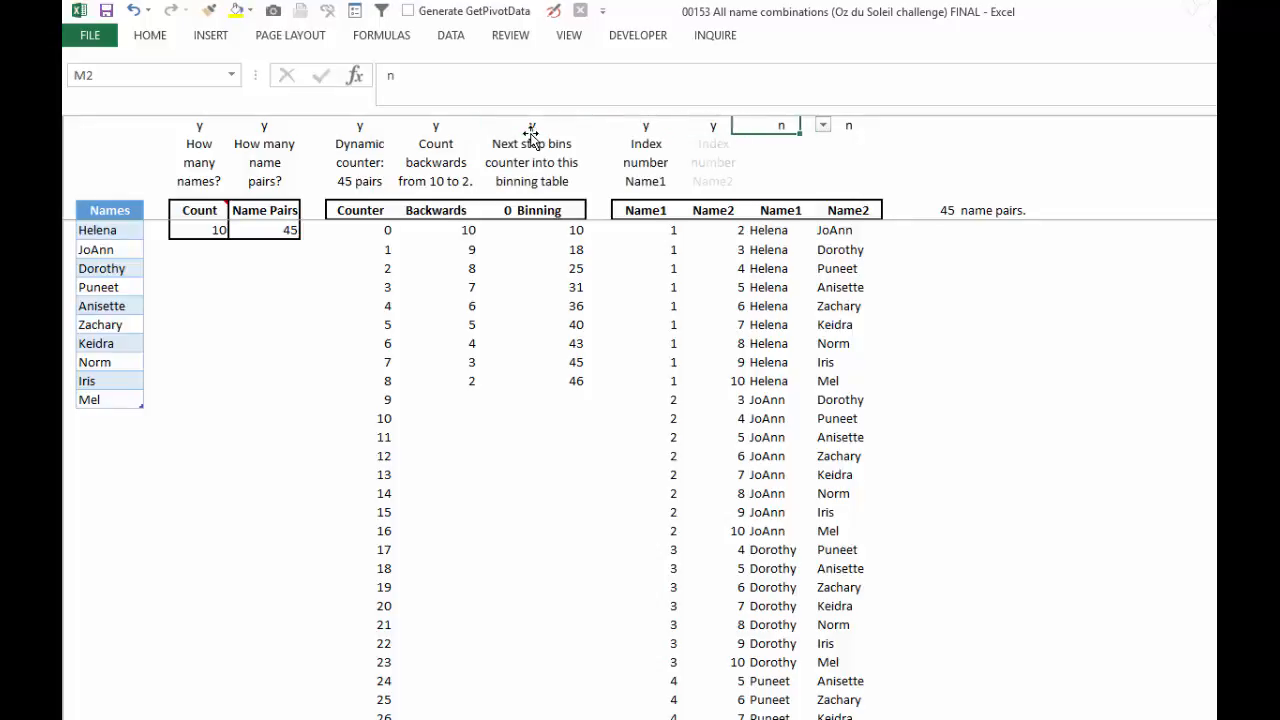
pyautogui.write('y')
pyautogui.press('Tab')
pyautogui.write('y')
pyautogui.press('Tab')
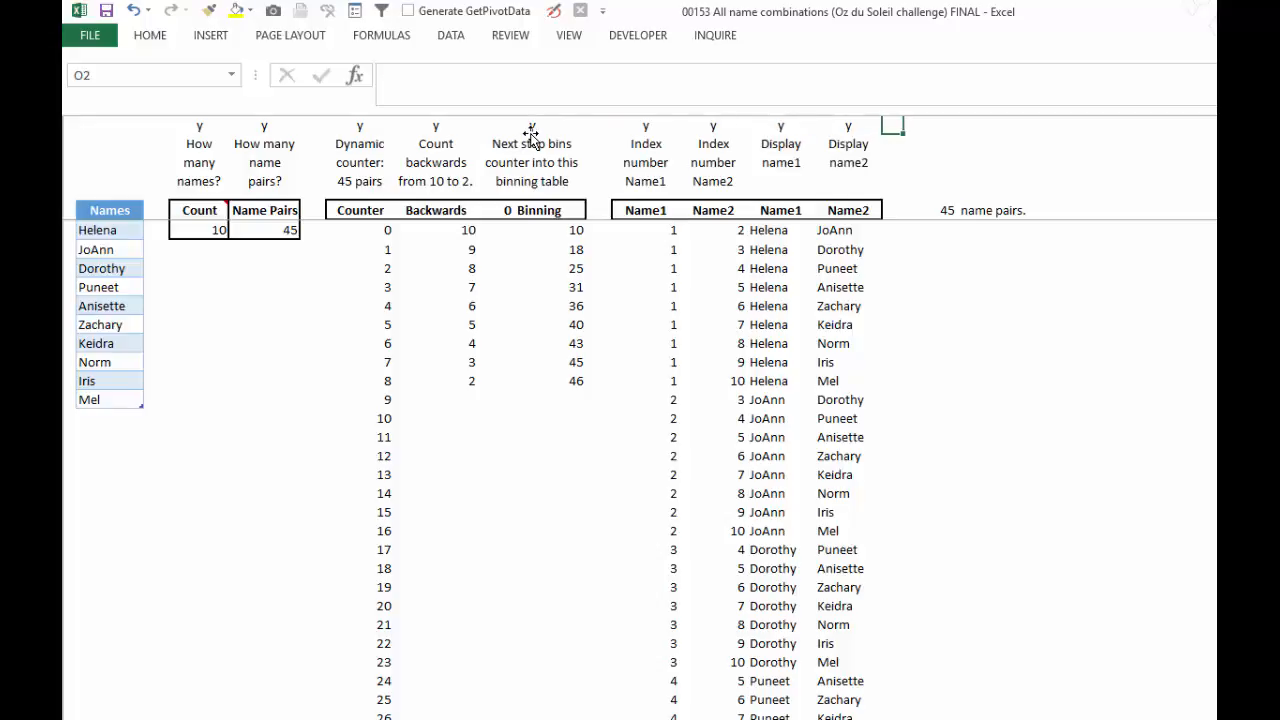
# Add two more first names at the end of the Names table, in B16 and B17.
pyautogui.click(108, 418)
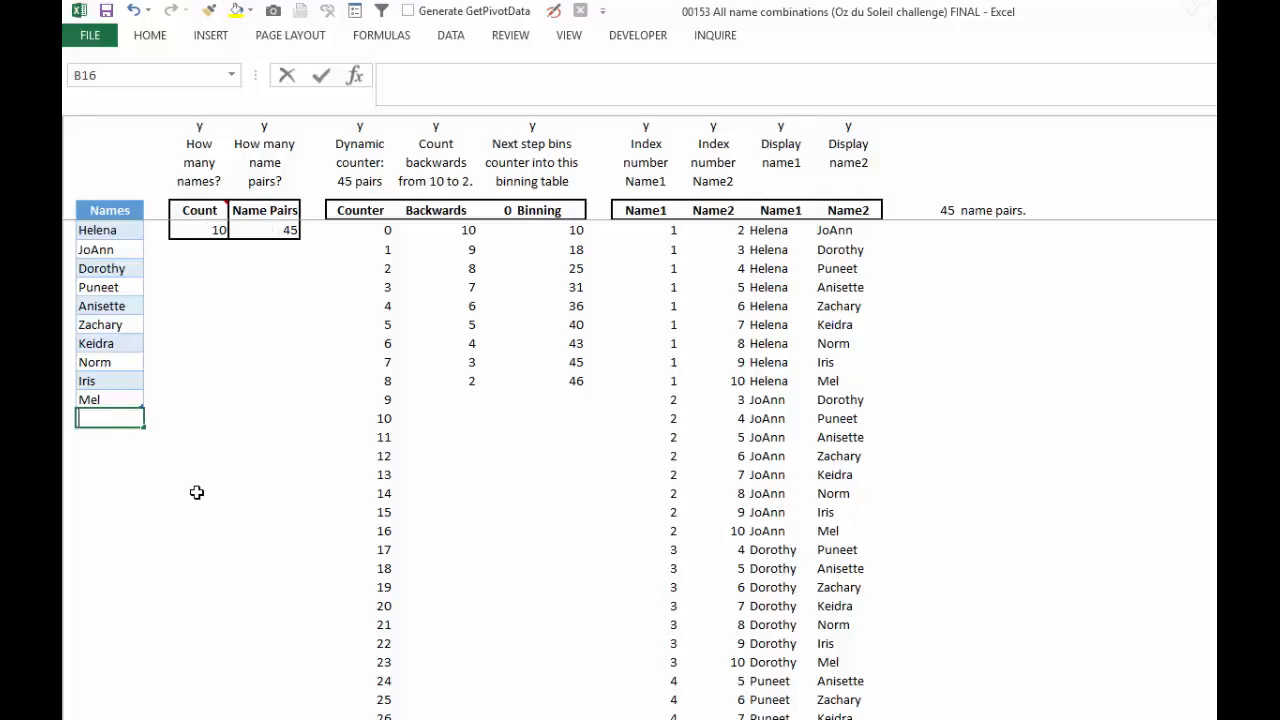
pyautogui.write('Kevin')
pyautogui.press('Return')
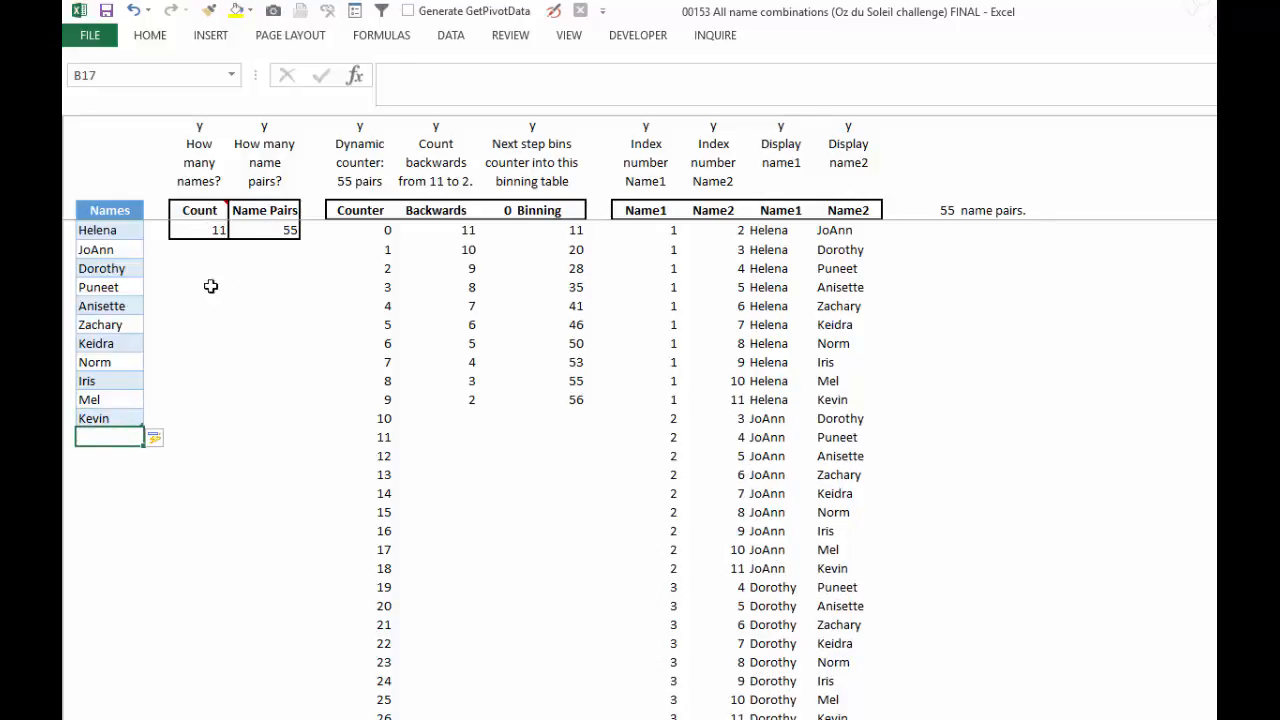
pyautogui.write('Oz')
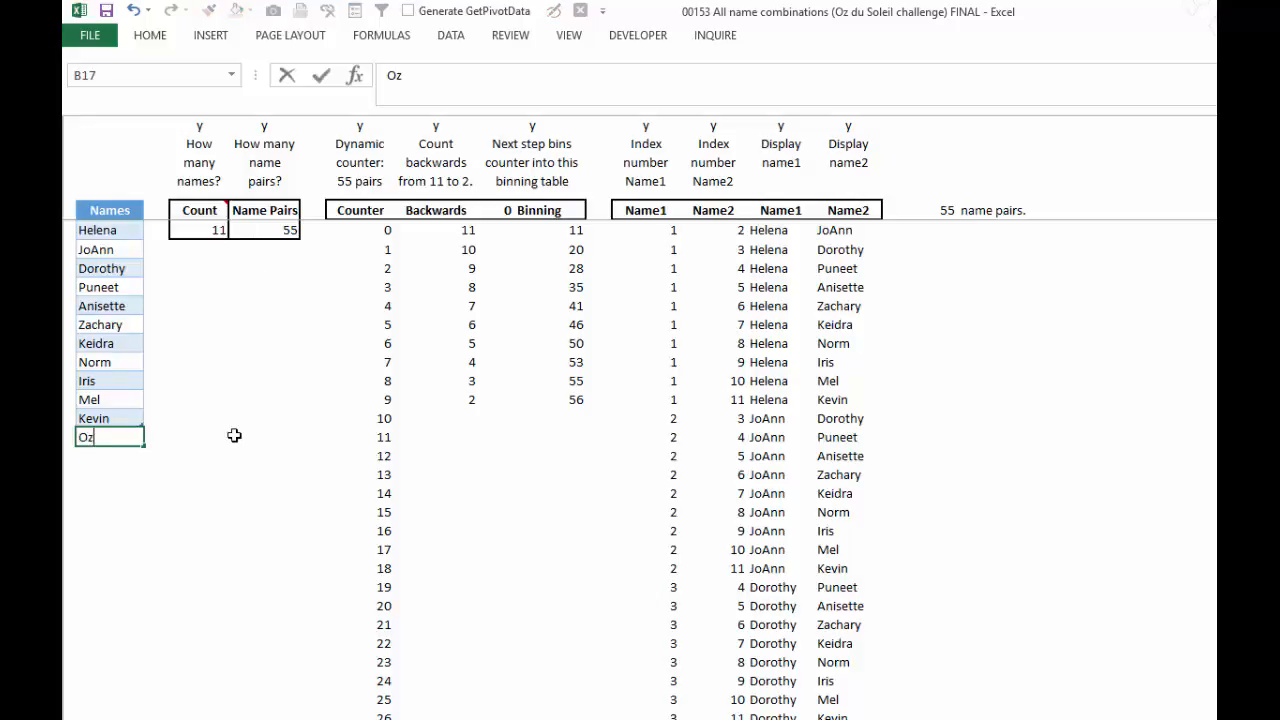
pyautogui.press('Return')
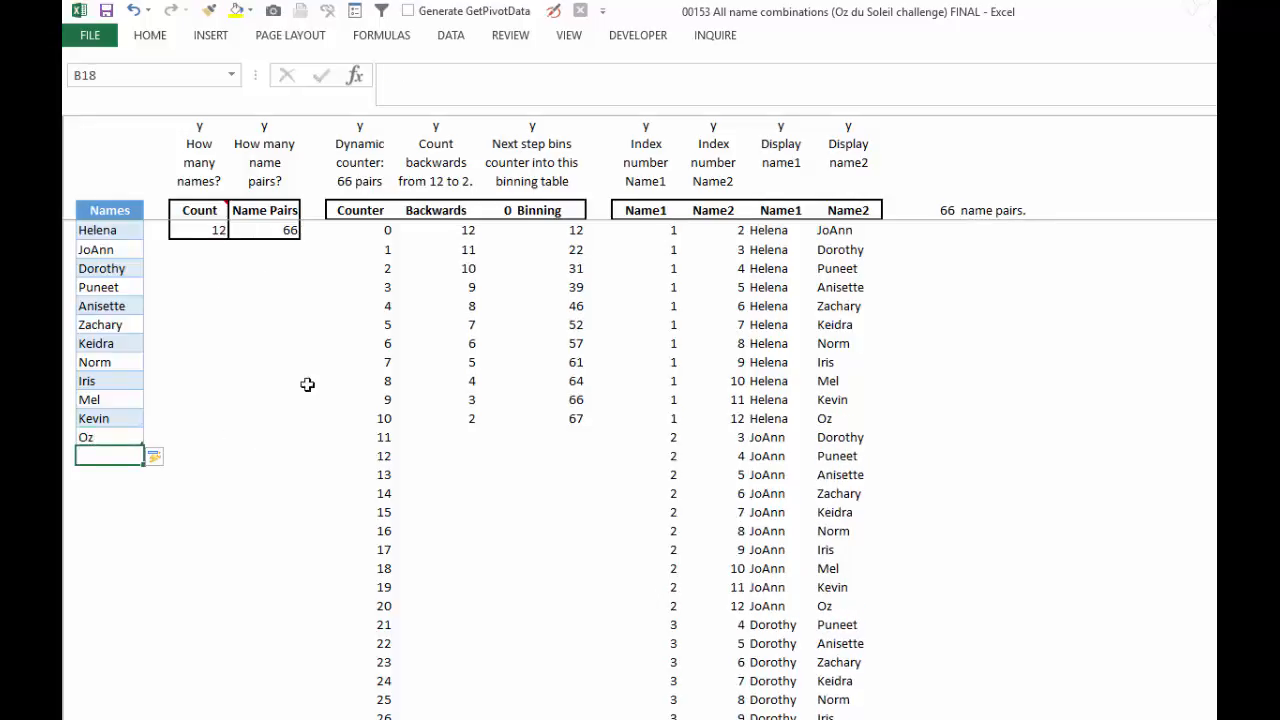
# Check the Count formula in D6 and compare the pair count in P5 with the Name Pairs result in E6.
pyautogui.click(201, 226)
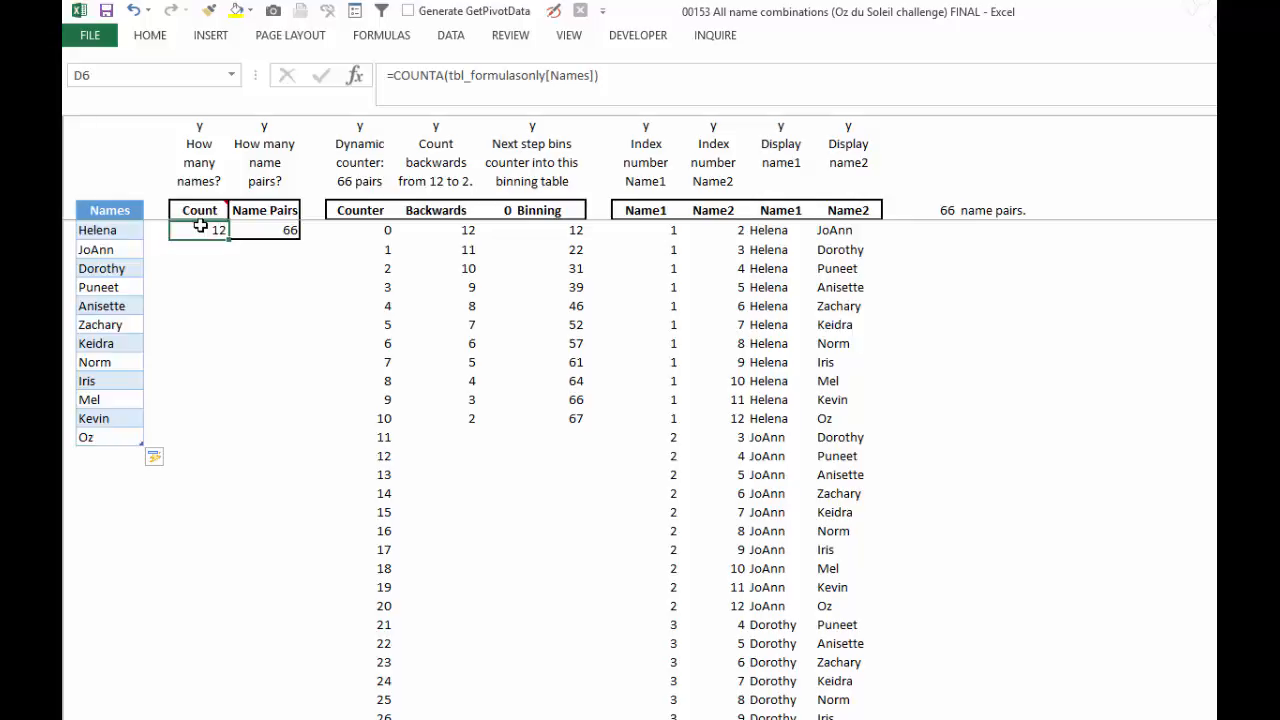
pyautogui.doubleClick(201, 226)
pyautogui.press('Escape')
pyautogui.click(955, 212)
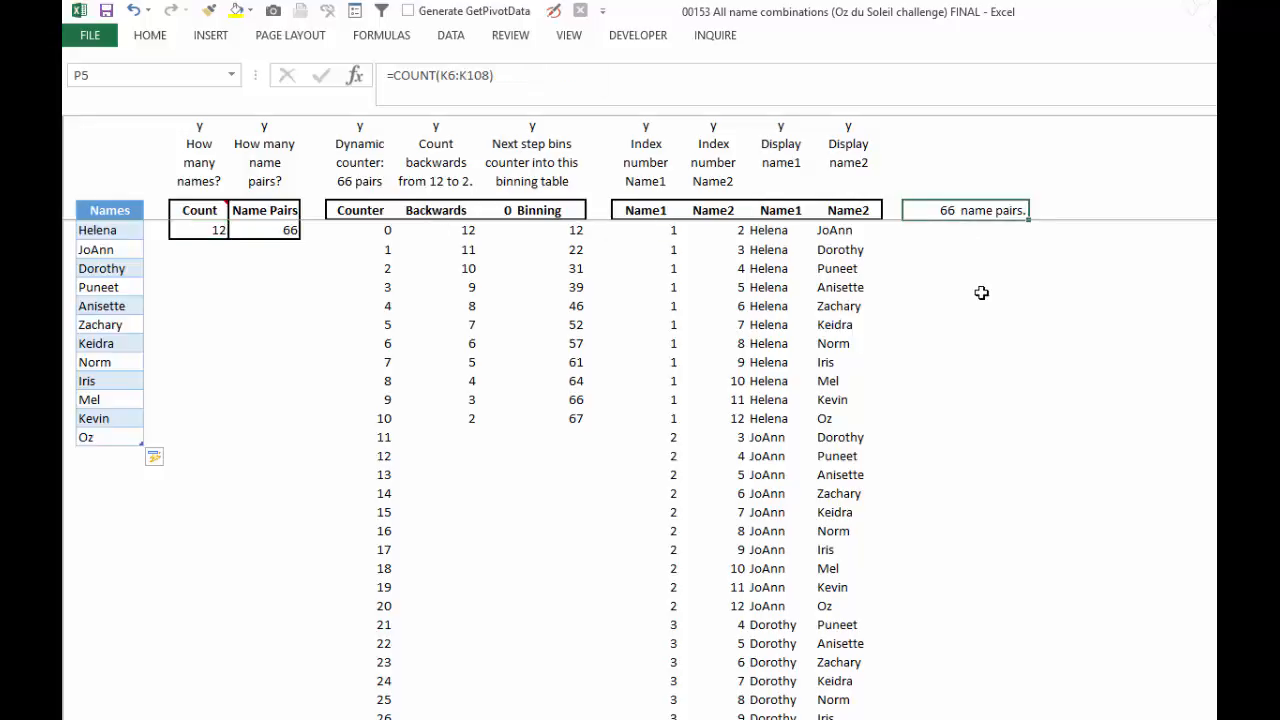
pyautogui.click(114, 456)
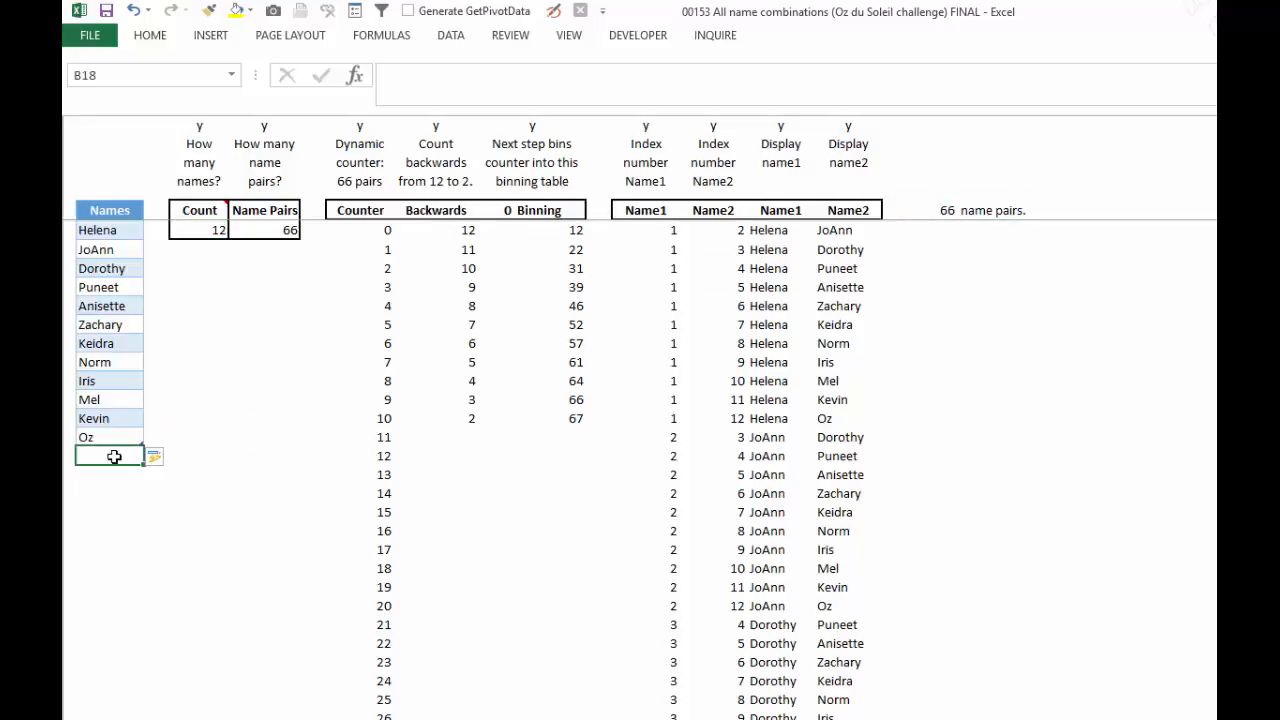
pyautogui.click(72, 126)
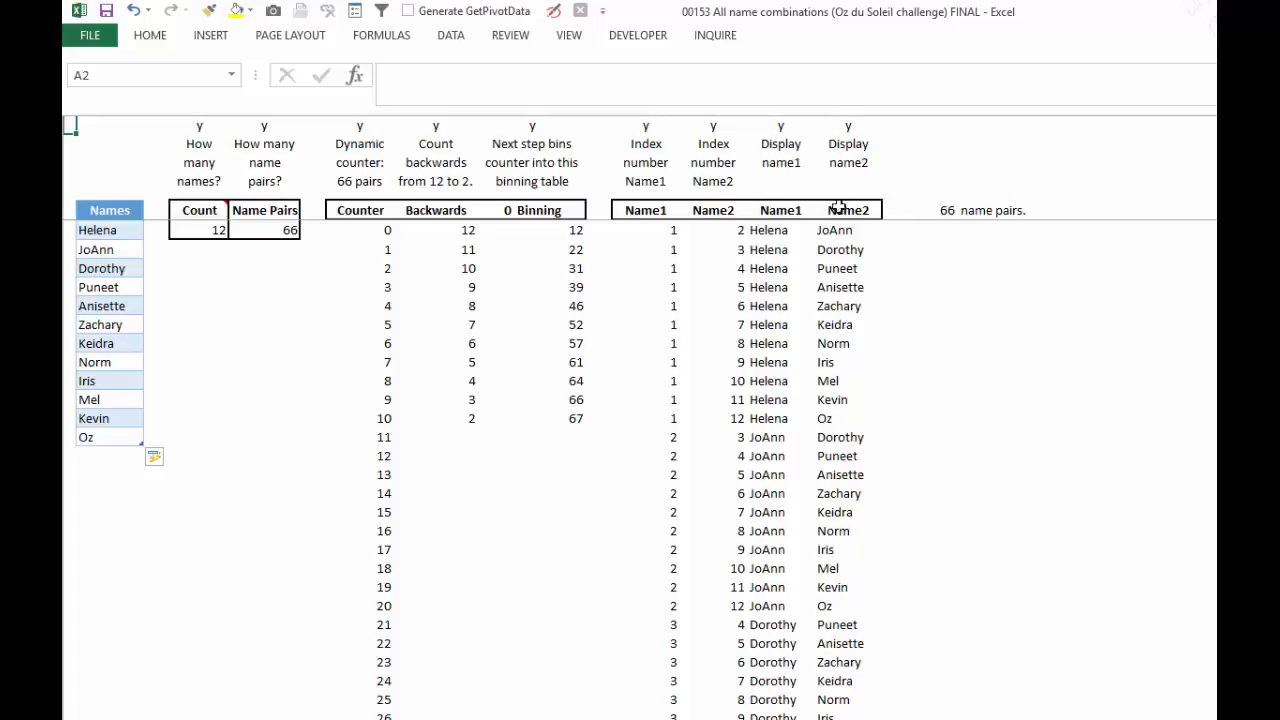
pyautogui.click(965, 212)
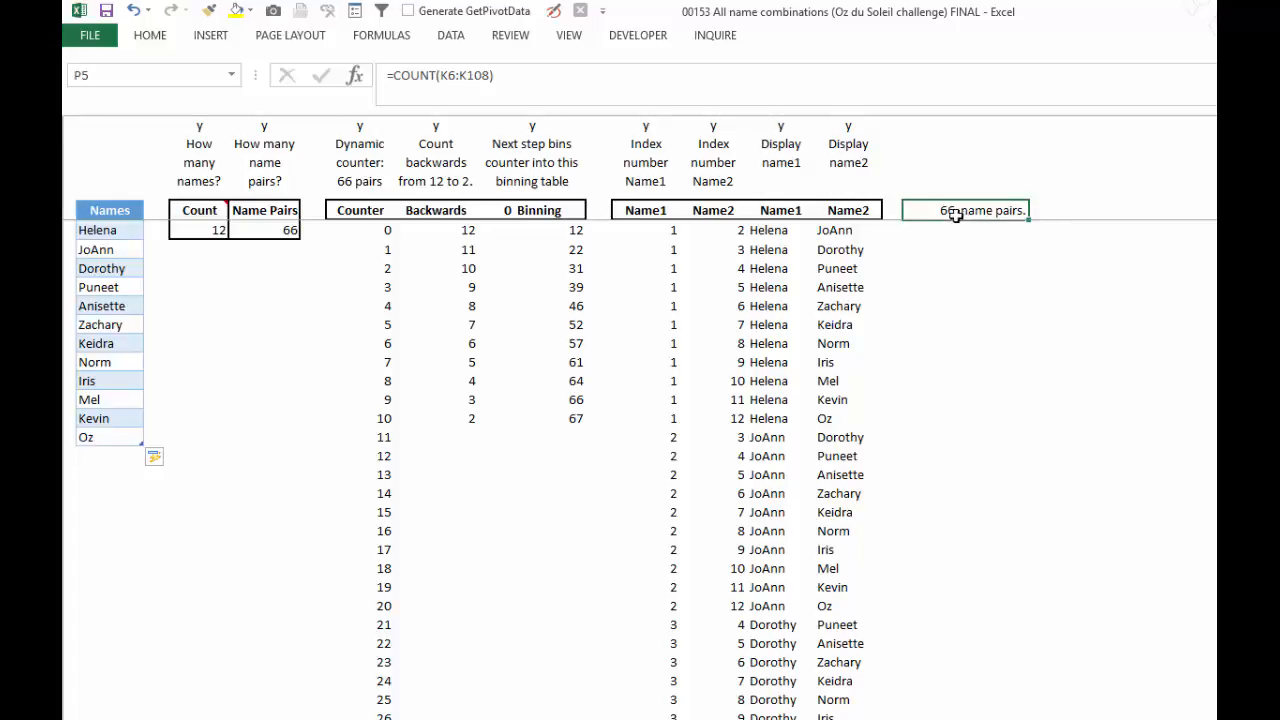
pyautogui.click(284, 232)
pyautogui.click(286, 309)
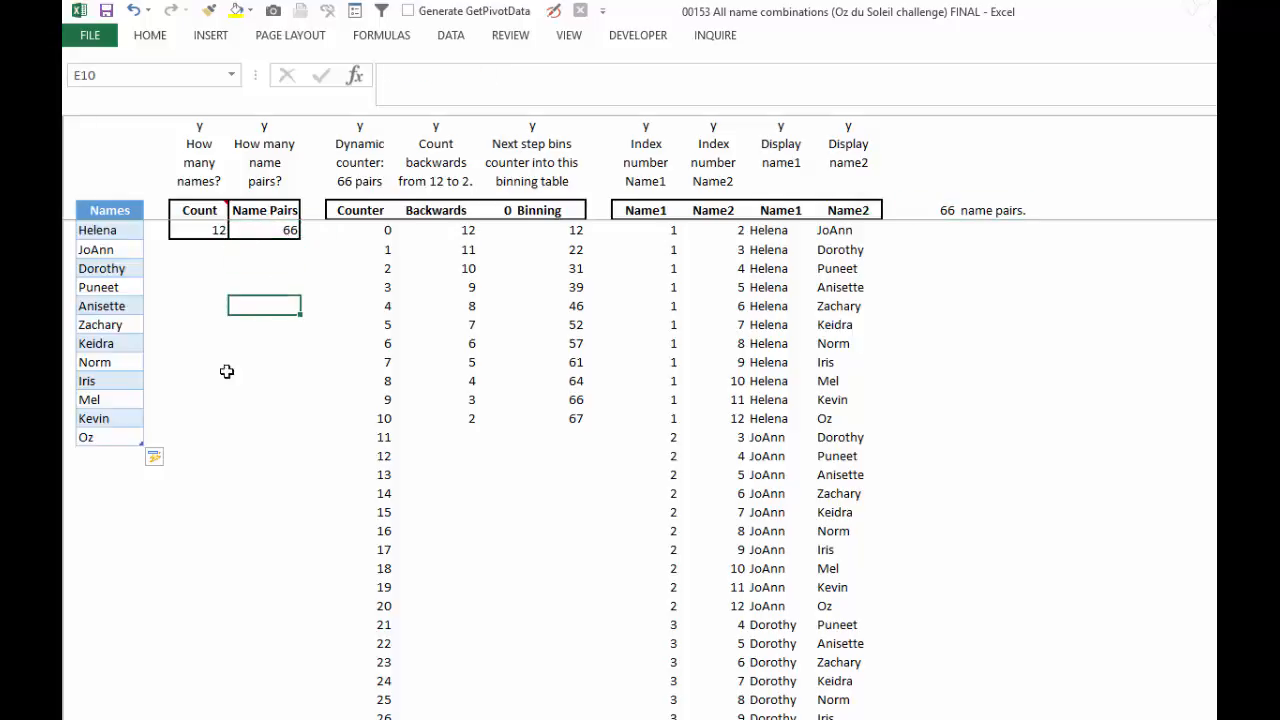
# Review the extended Counter and name pair rows and locate the last row of prefilled formulas, G109:N109.
pyautogui.scroll(-8, 115, 343)
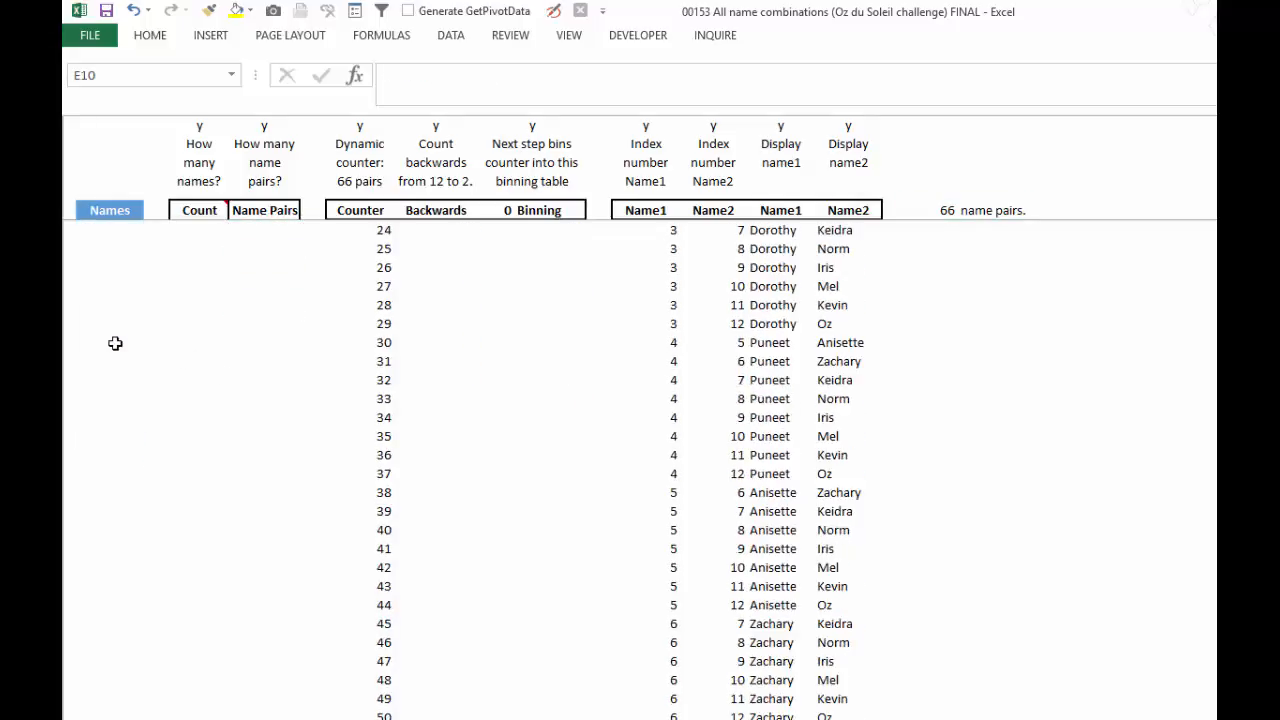
pyautogui.scroll(-4, 115, 343)
pyautogui.click(392, 323)
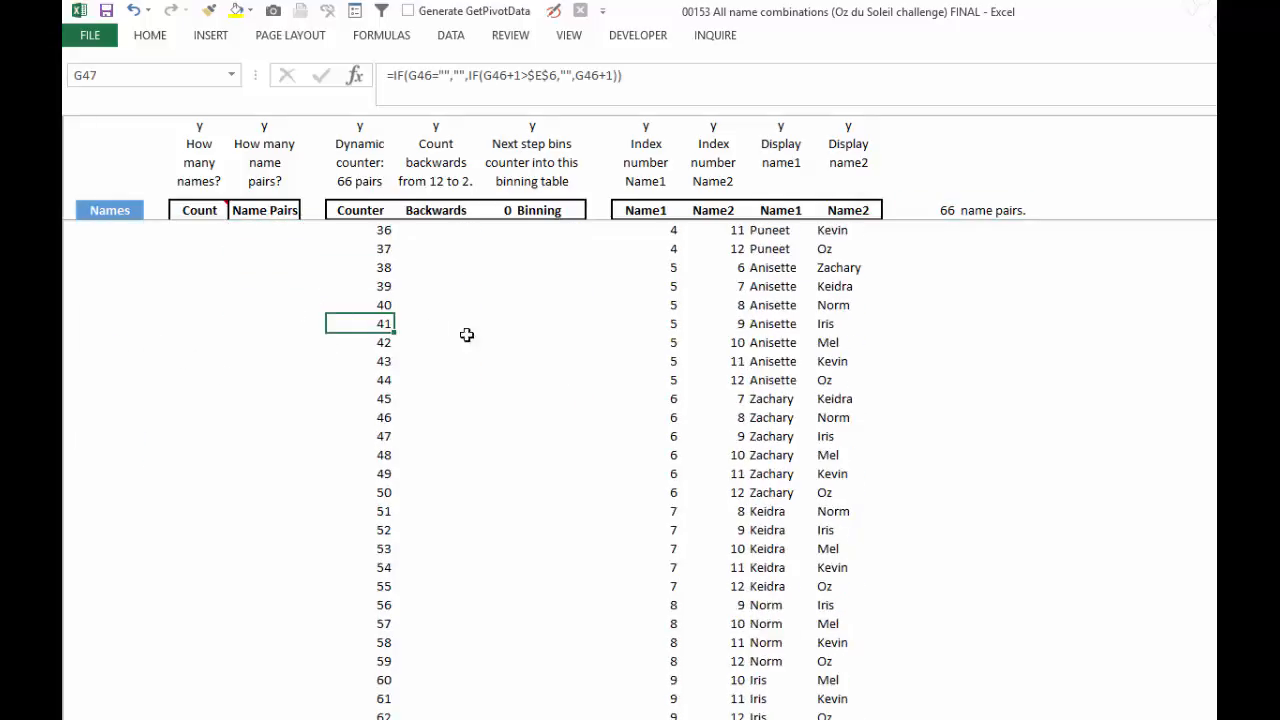
pyautogui.hotkey('ctrl', 'Down')
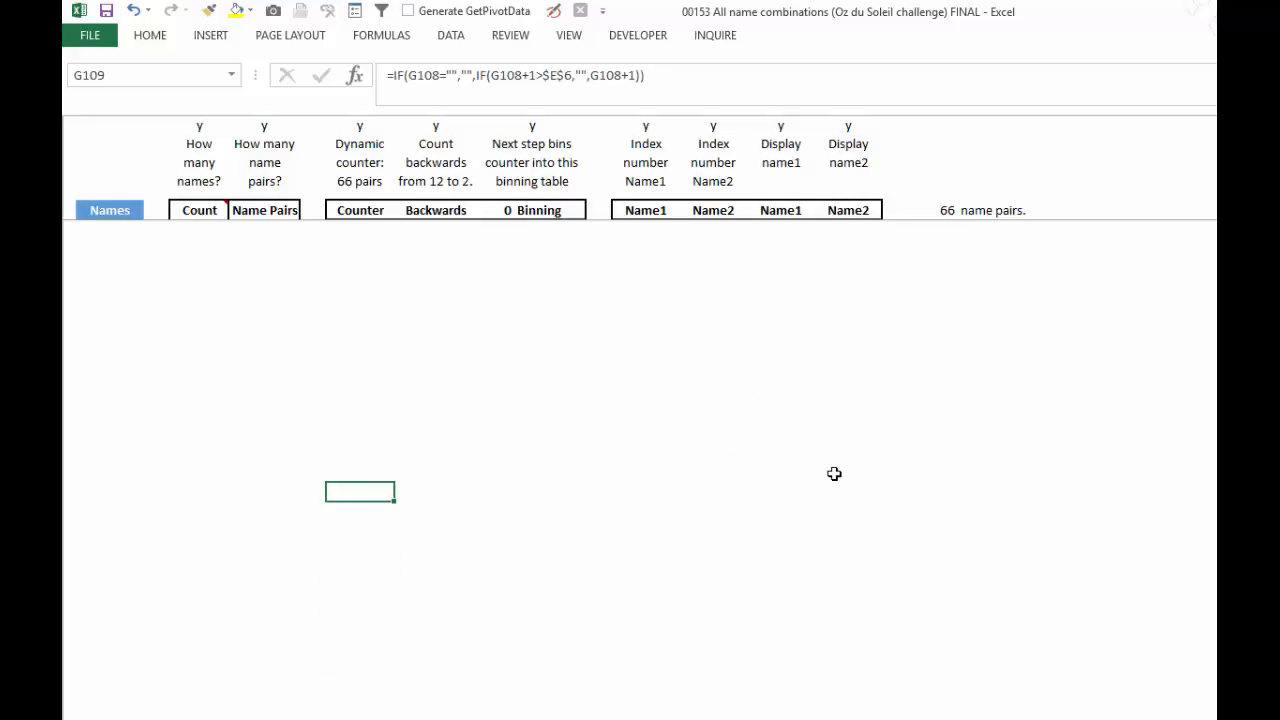
pyautogui.hotkey('ctrl', 'shift', 'Right')
pyautogui.moveTo(808, 479); pyautogui.dragTo(879, 484)
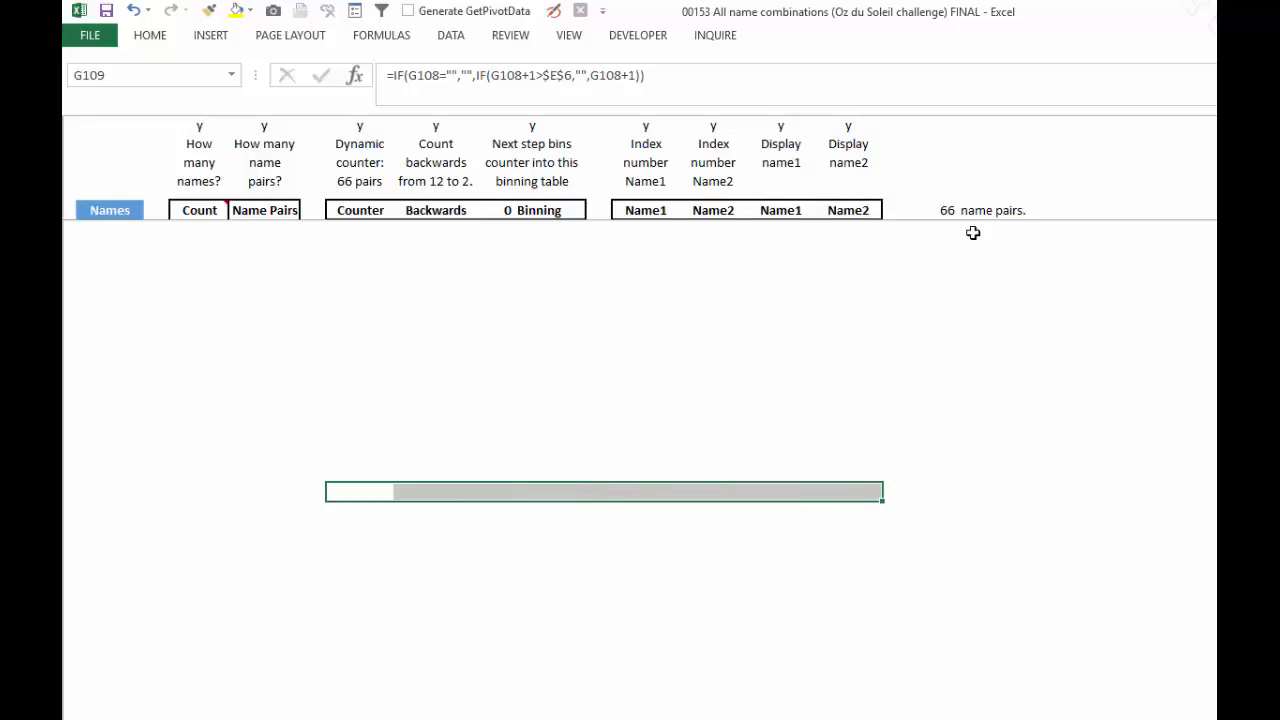
# Compare the COUNT formula in P5 with the COMBIN formula in E6.
pyautogui.click(949, 210)
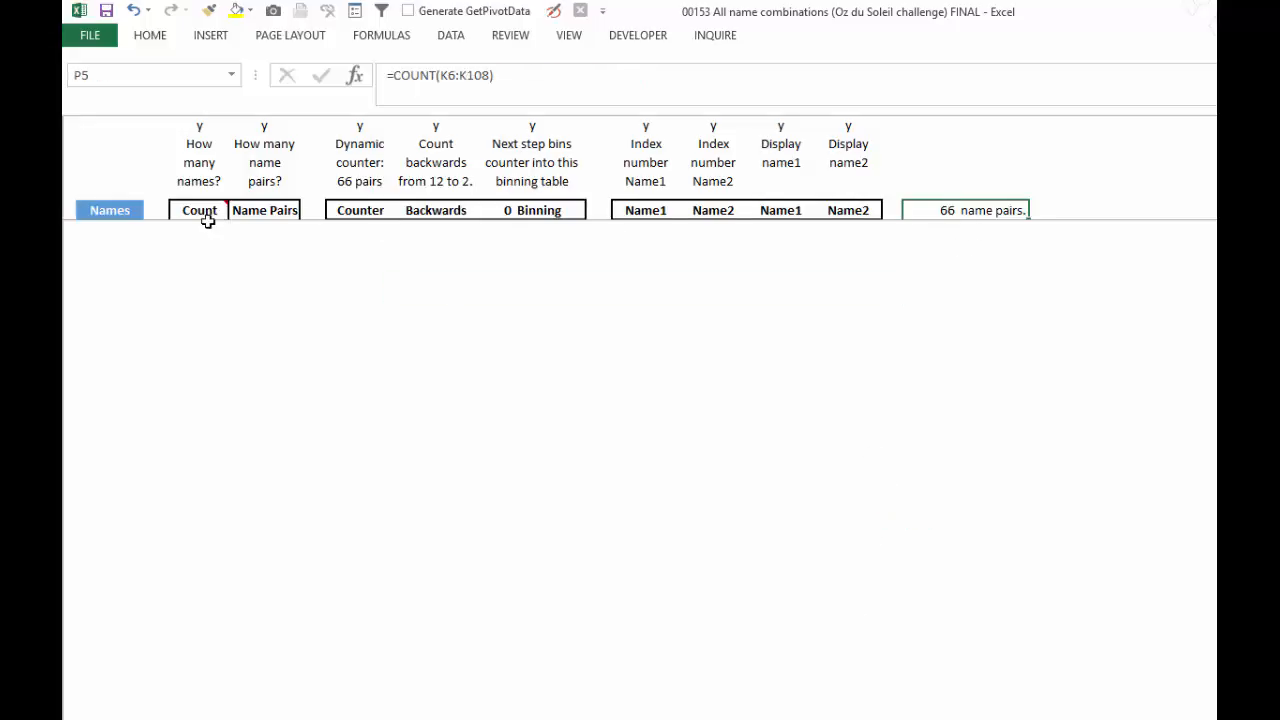
pyautogui.hotkey('ctrl', 'Home')
pyautogui.click(243, 234)
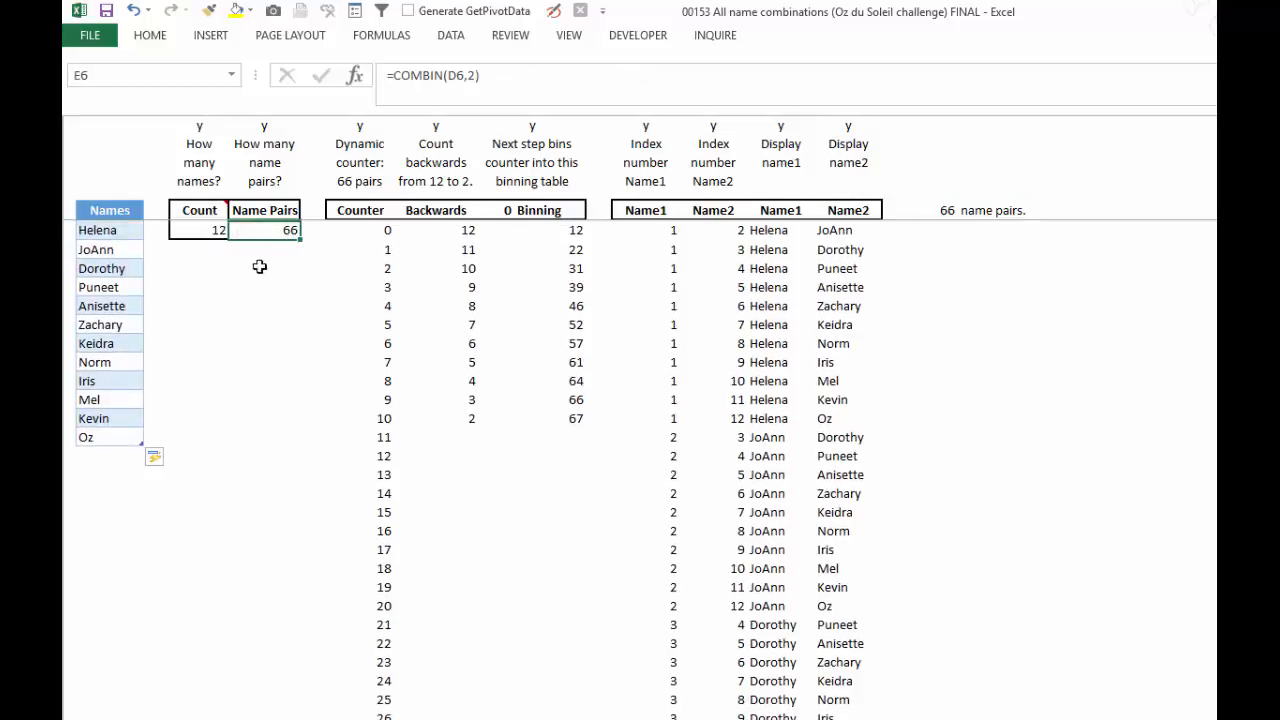
pyautogui.click(86, 129)
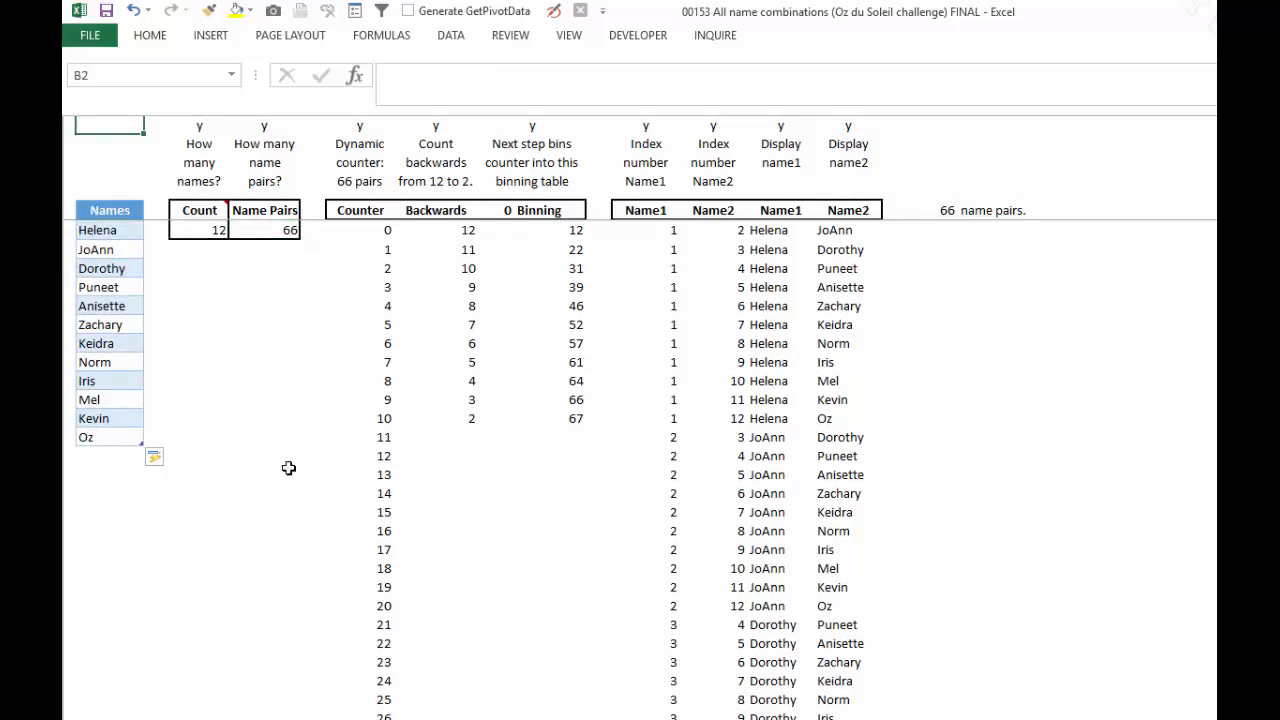
# Look through the PivotTable, Remove Duplicates and Get & Transform solution sheets, ending on the PivotTable sheet.
pyautogui.hotkey('ctrl', 'pagedown')
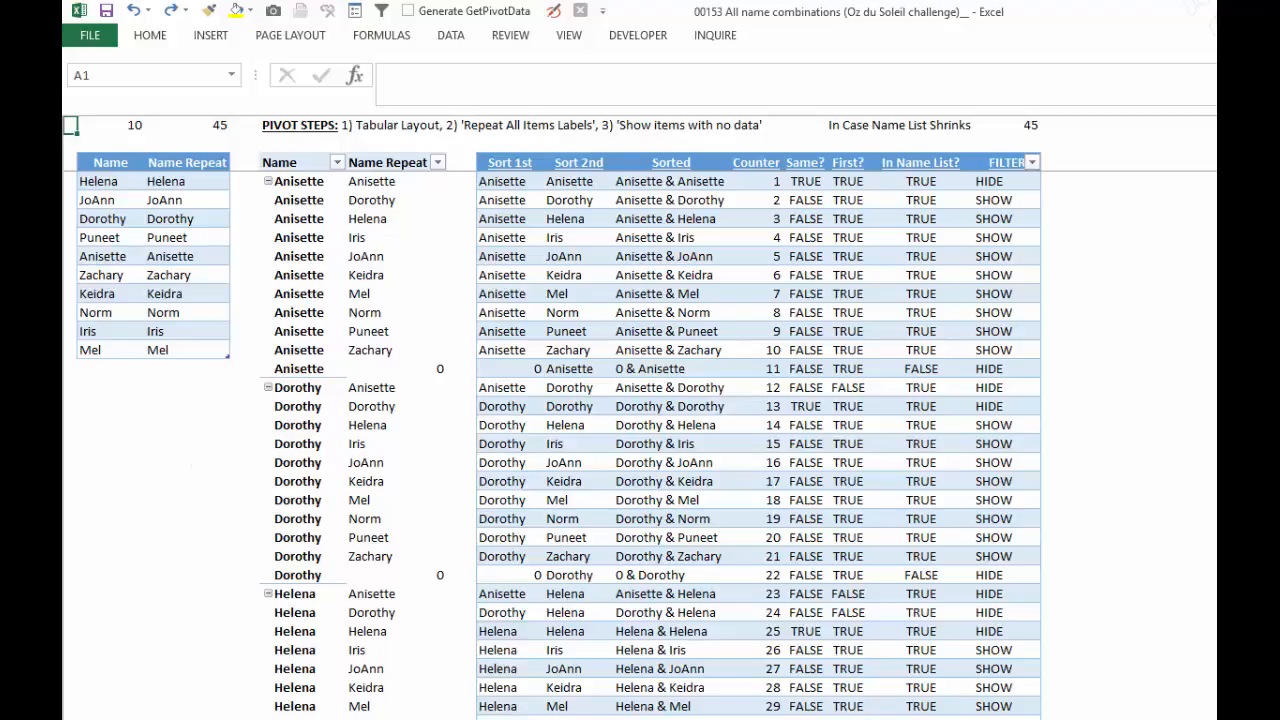
pyautogui.hotkey('ctrl', 'pagedown')
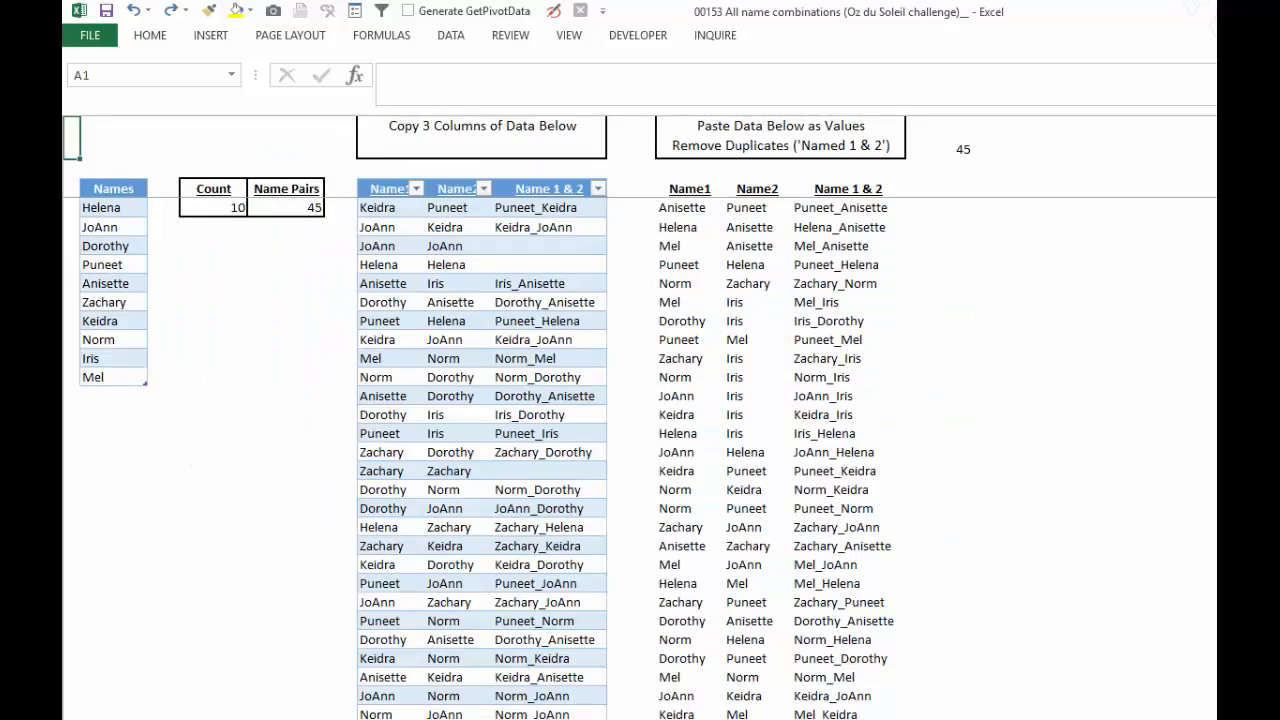
pyautogui.hotkey('ctrl', 'pagedown')
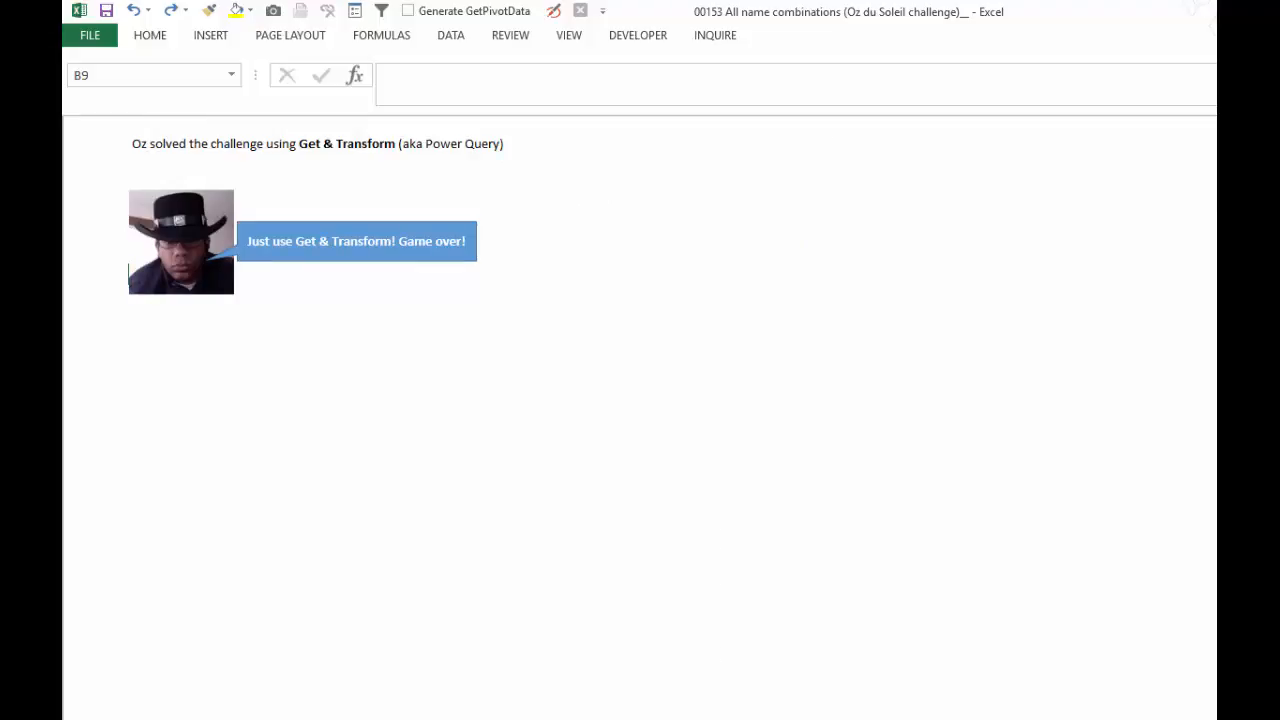
pyautogui.hotkey('ctrl', 'pagedown')
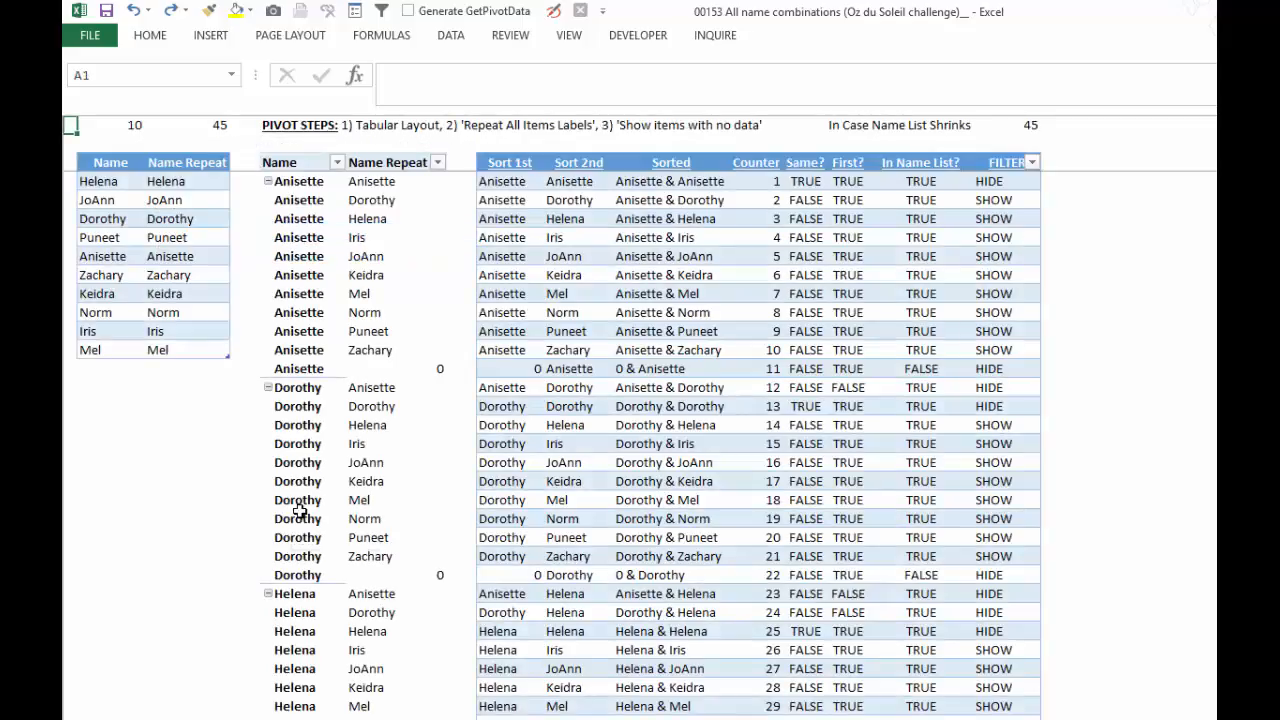
pyautogui.click(82, 181)
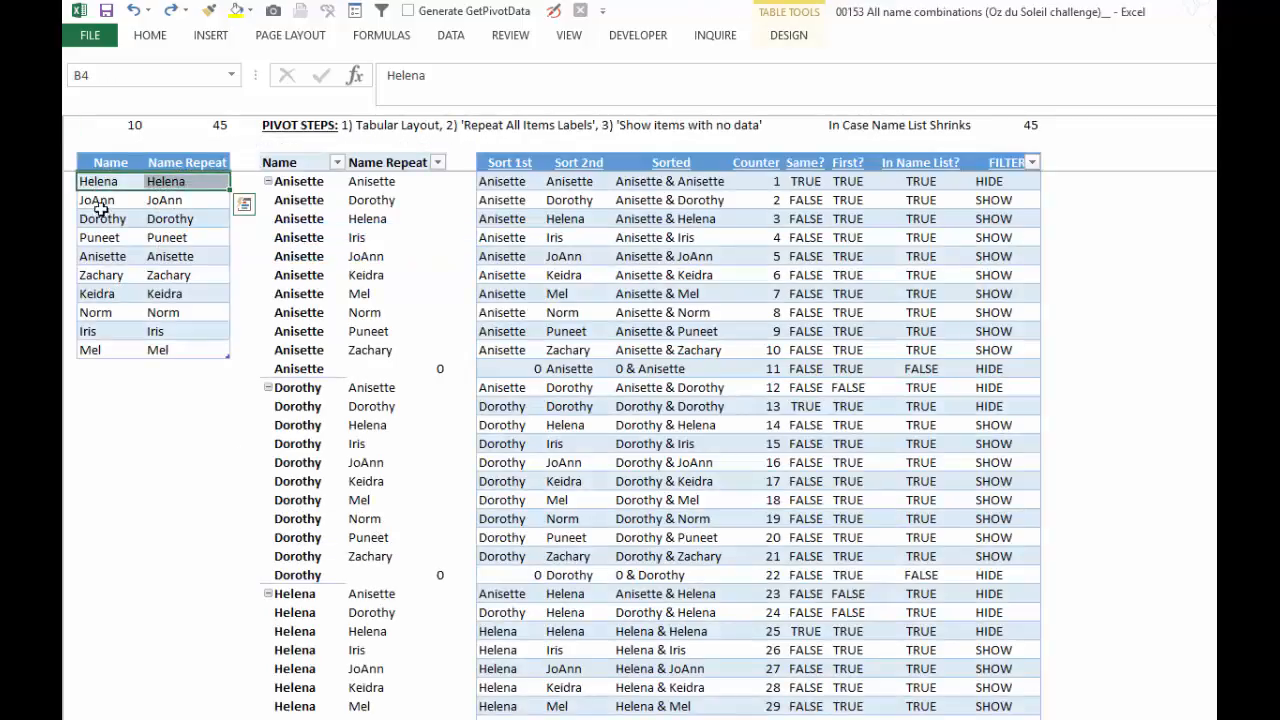
pyautogui.click(100, 220)
pyautogui.click(125, 256)
pyautogui.click(160, 253)
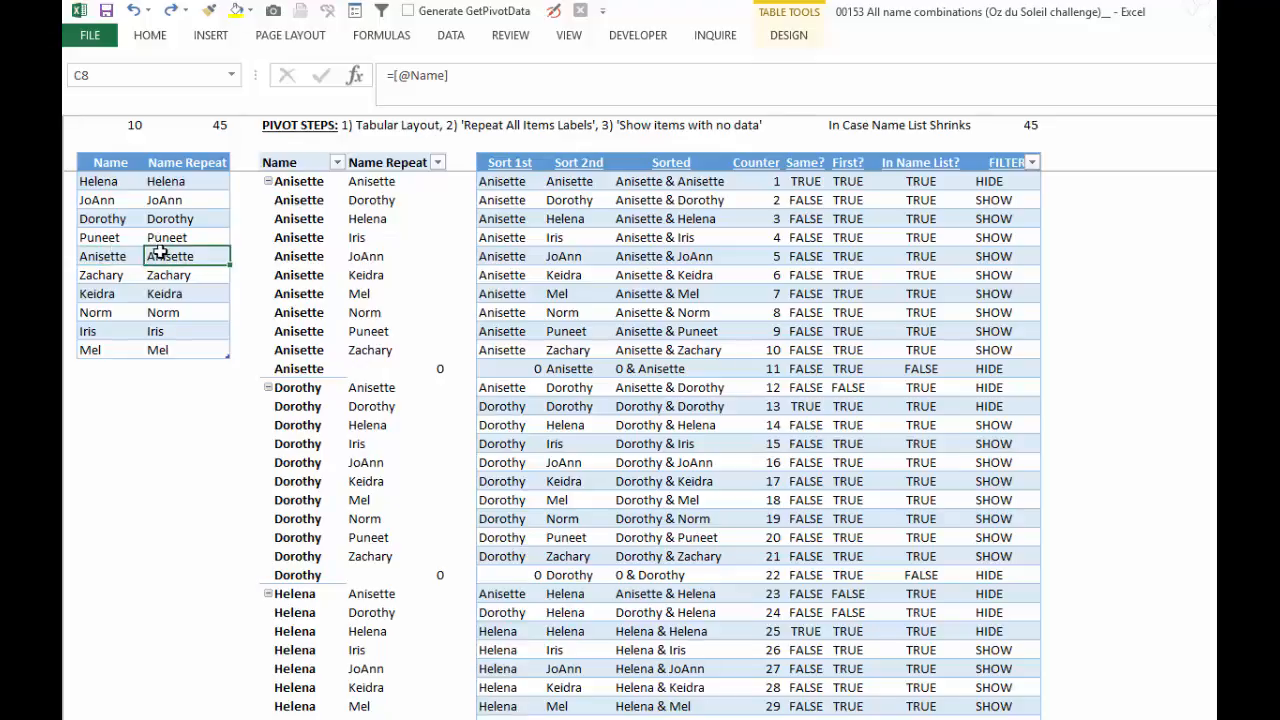
pyautogui.click(106, 255)
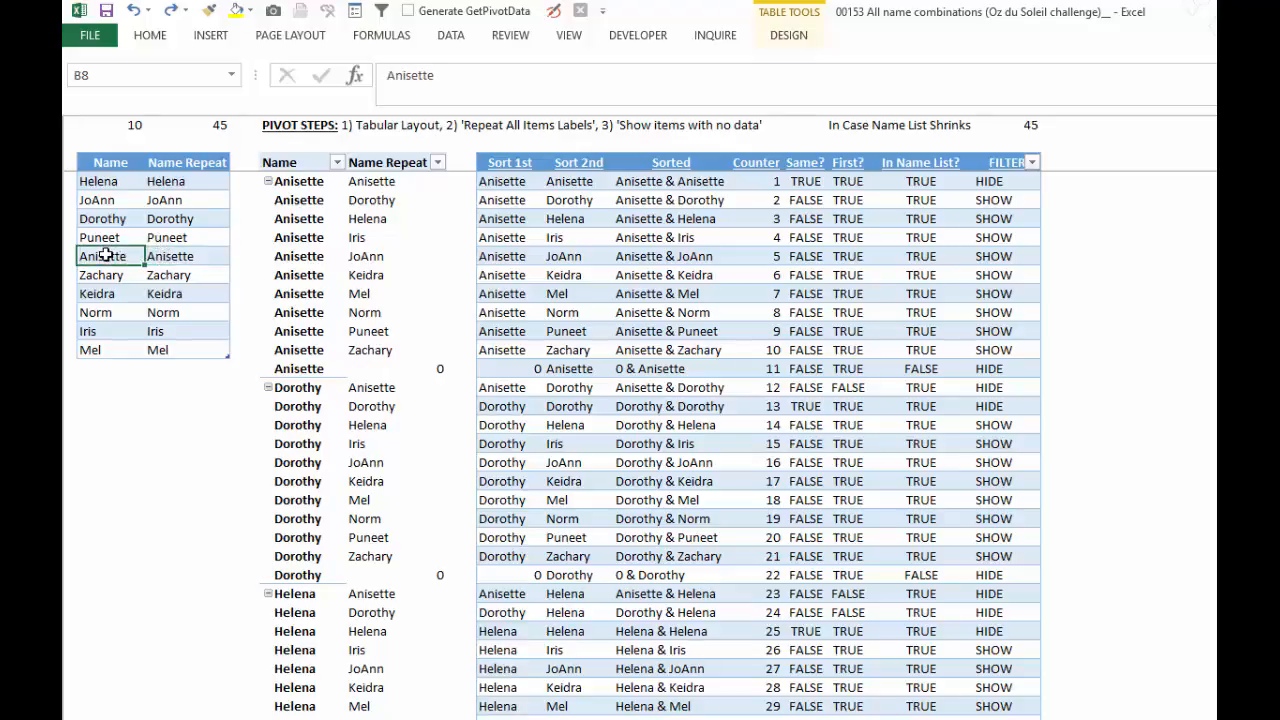
# Inspect the PivotTable's field list and the Name and Name Repeat fields in its rows area.
pyautogui.click(310, 200)
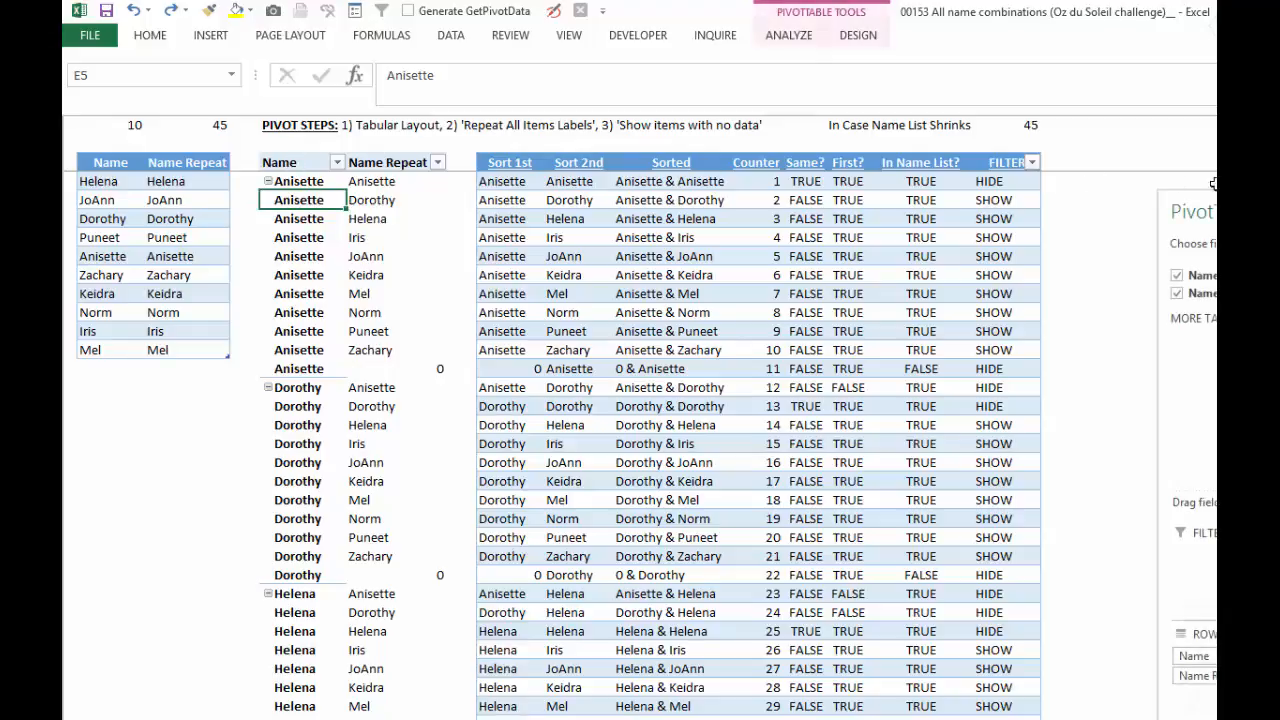
pyautogui.moveTo(1190, 211); pyautogui.dragTo(408, 185)
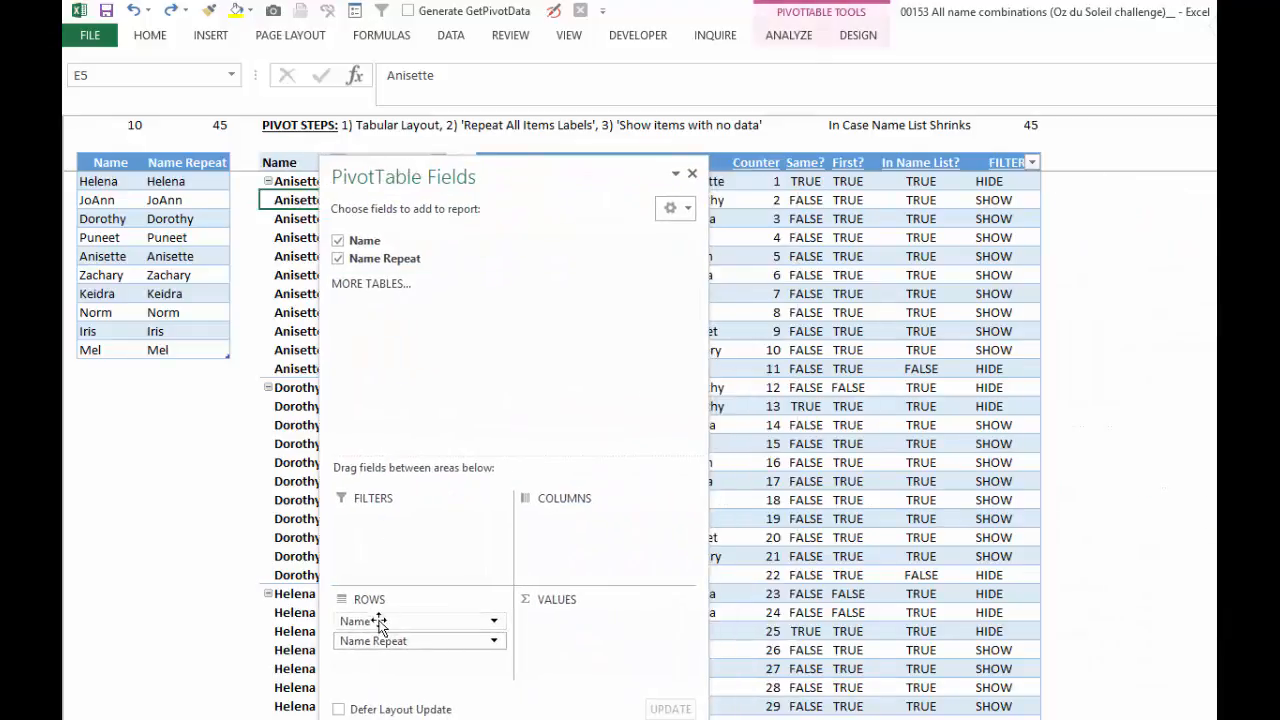
pyautogui.doubleClick(537, 177)
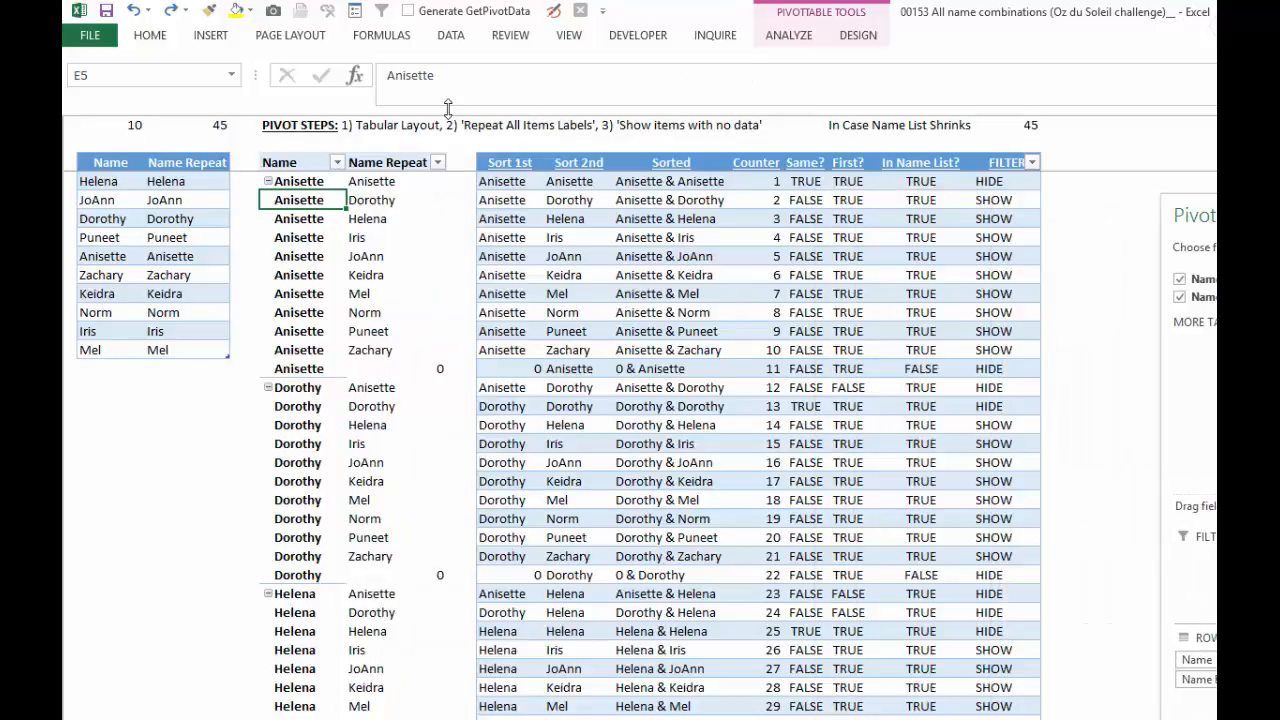
# Review the PivotTable's report layout choices for Tabular Form and Repeat All Item Labels without changing them.
pyautogui.click(857, 38)
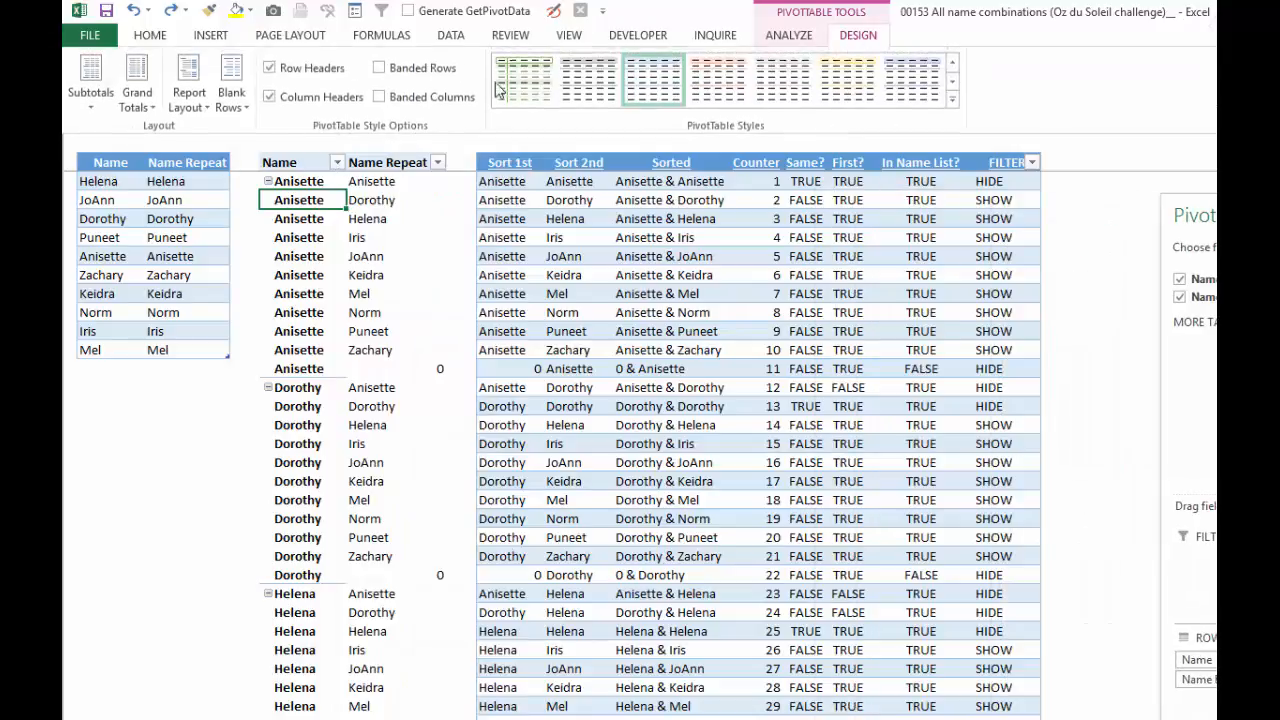
pyautogui.click(189, 82)
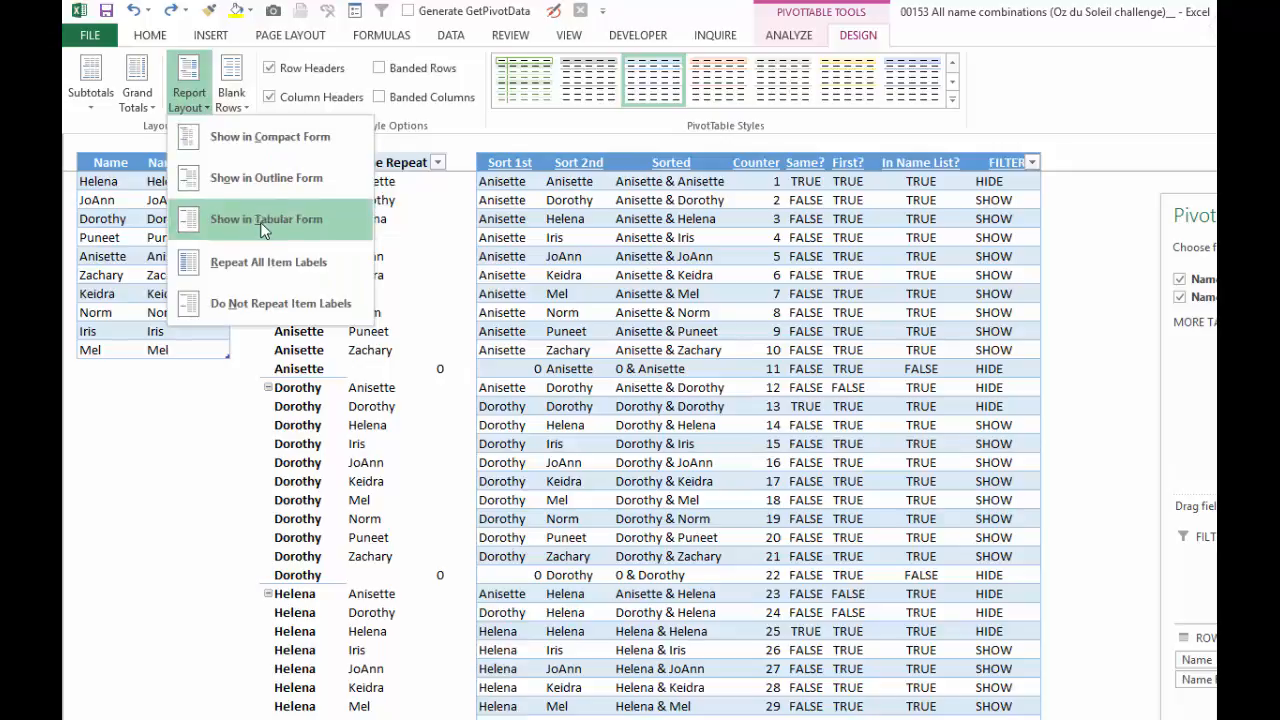
pyautogui.click(322, 195)
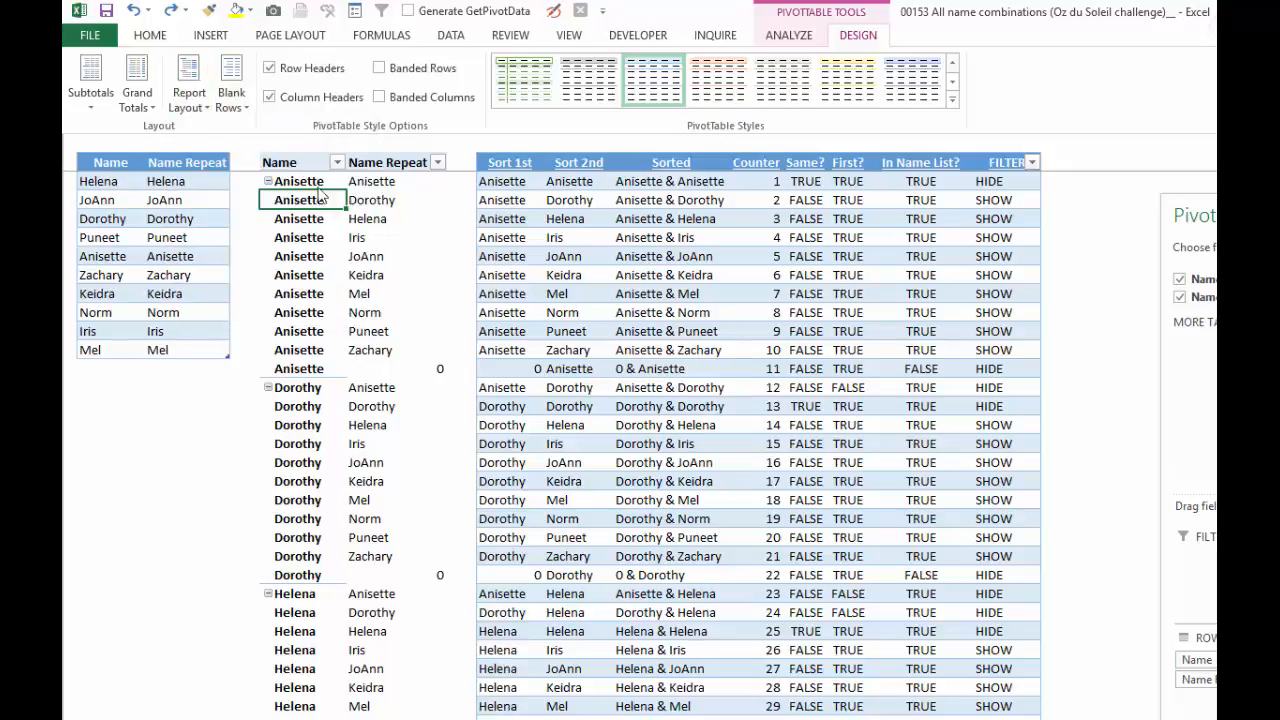
# Review the PivotTable Name field's layout settings, including Repeat item labels and Show items with no data, without changing them.
pyautogui.rightClick(298, 164)
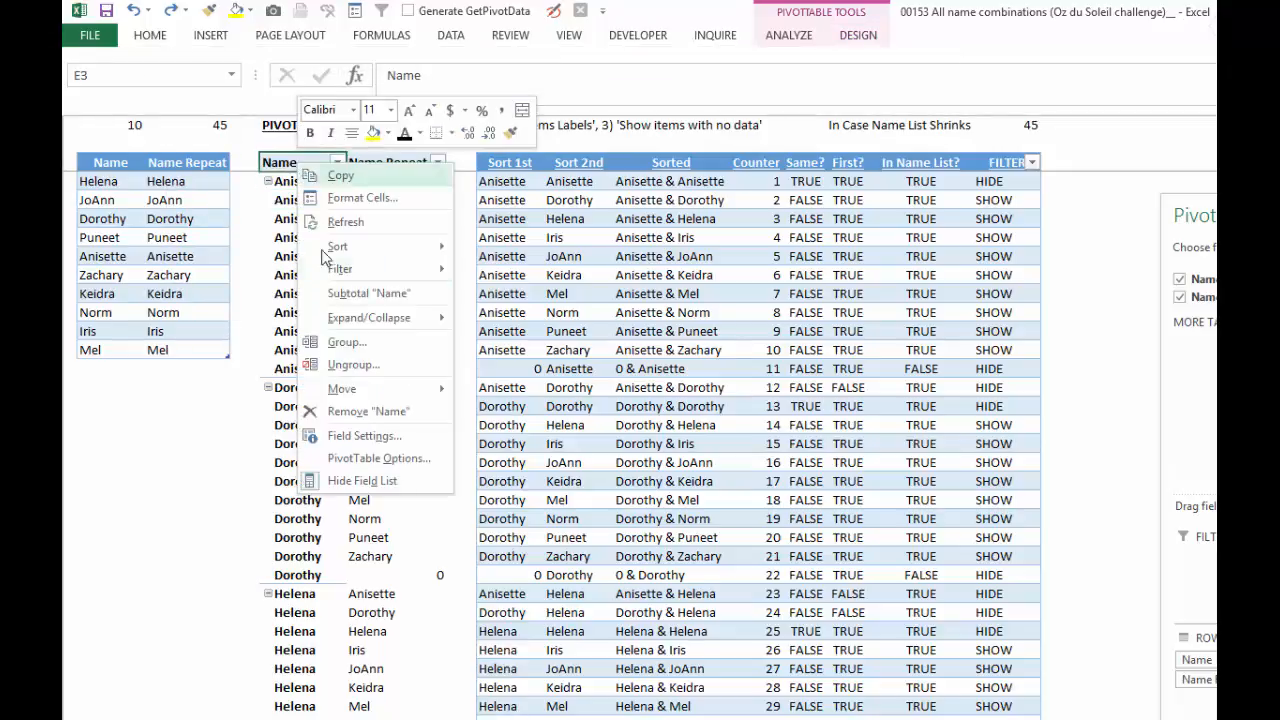
pyautogui.click(366, 436)
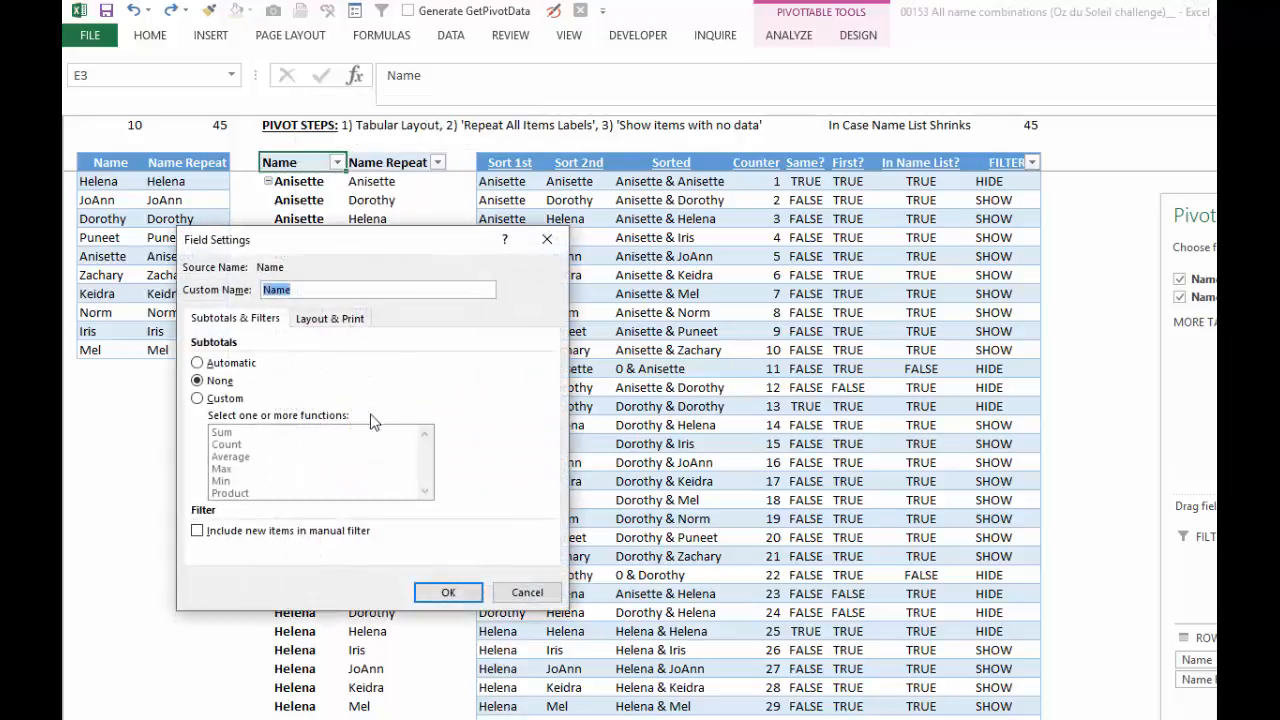
pyautogui.click(328, 320)
pyautogui.click(197, 478)
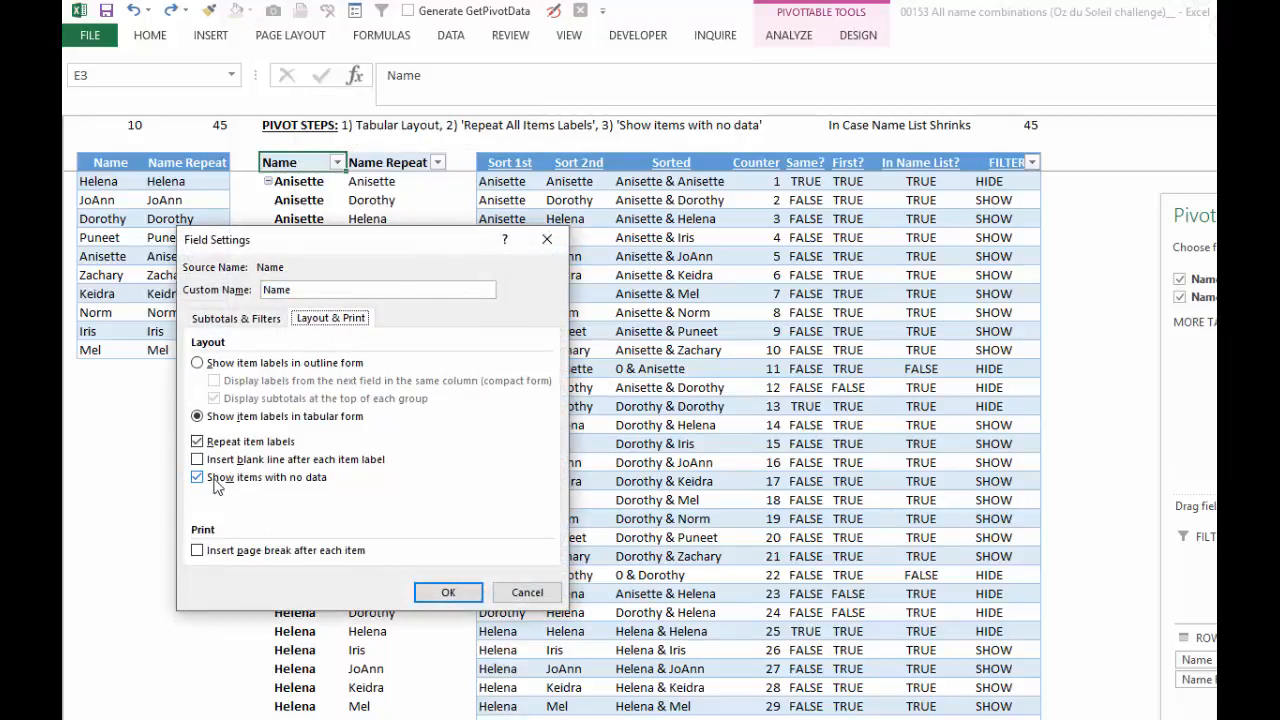
pyautogui.click(527, 592)
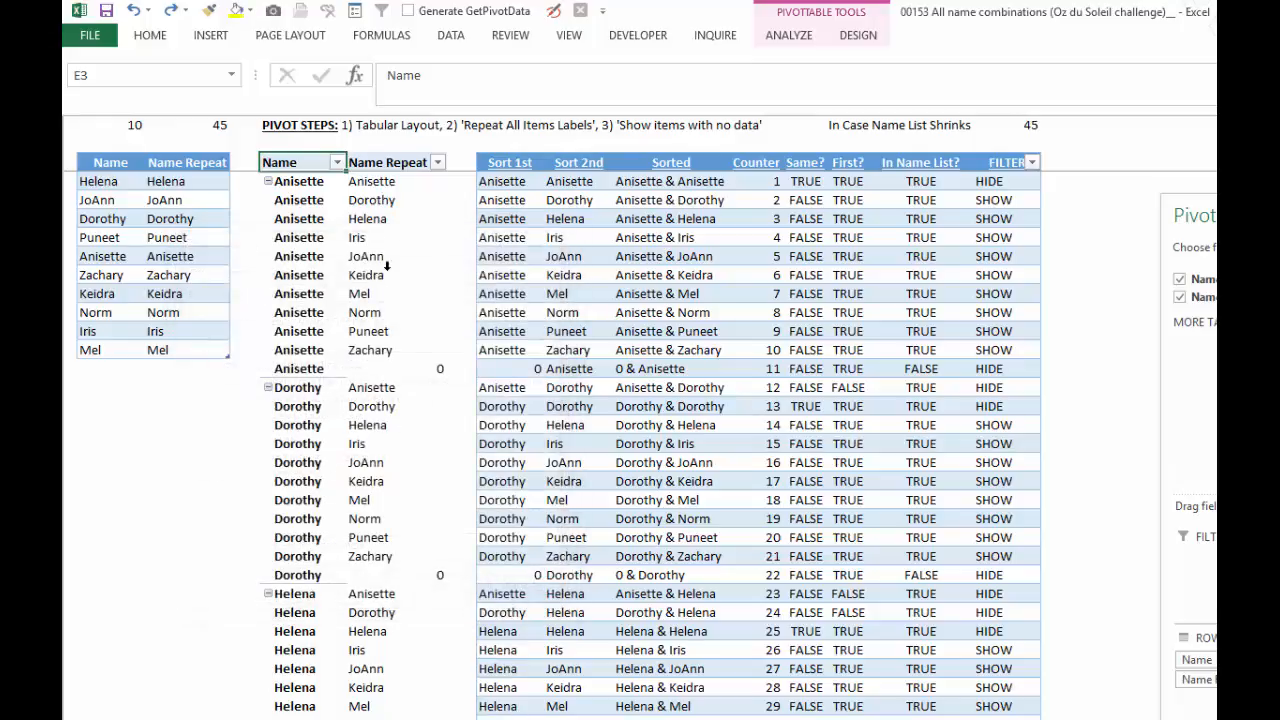
# Examine the PivotTable's two name fields and the row 7 formulas in the Sort 1st, Sort 2nd and Sorted columns.
pyautogui.click(395, 162)
pyautogui.click(308, 162)
pyautogui.click(338, 240)
pyautogui.click(506, 238)
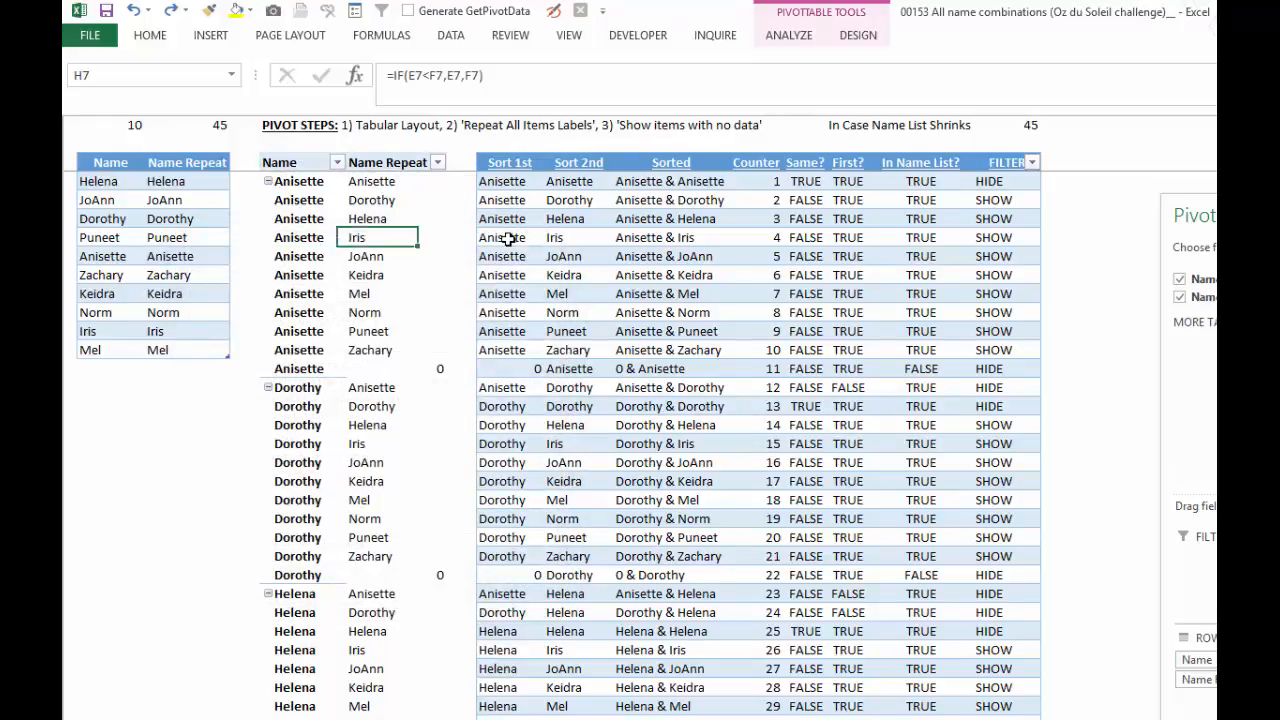
pyautogui.click(560, 238)
pyautogui.click(666, 237)
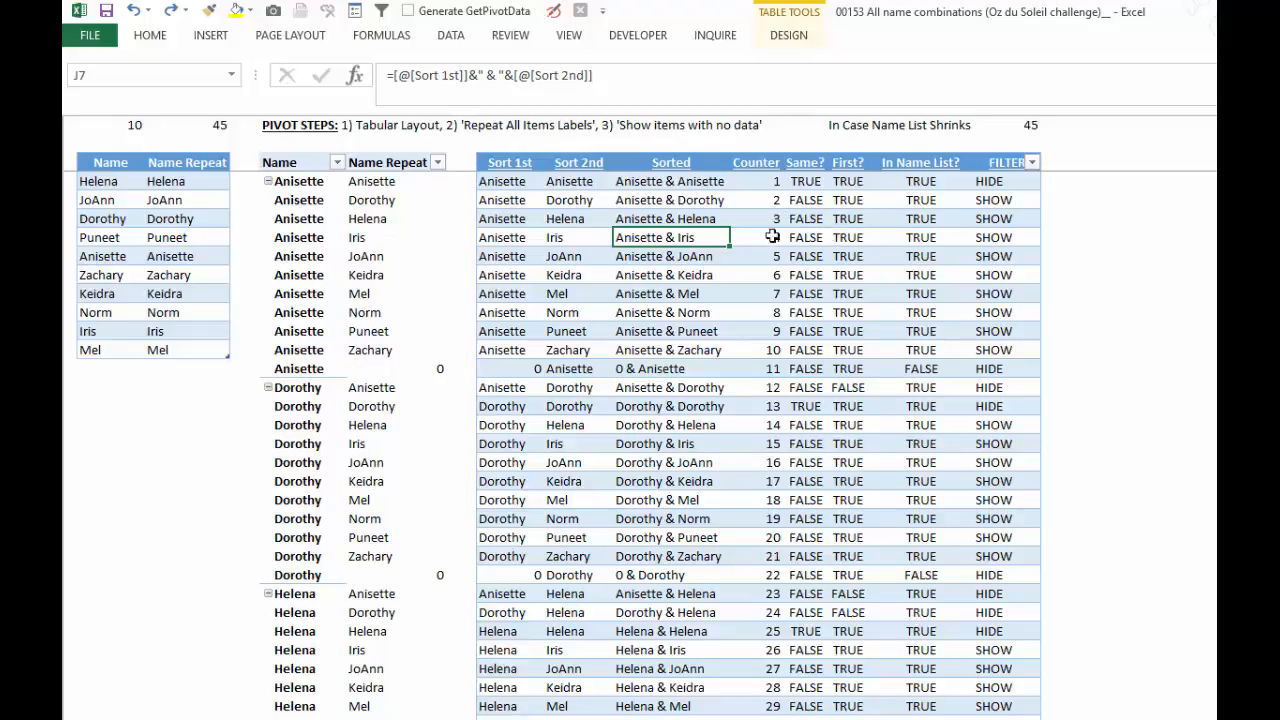
# Examine the Same? column's comparison formula and the cell ranges referenced by the In Name List? formula.
pyautogui.click(806, 370)
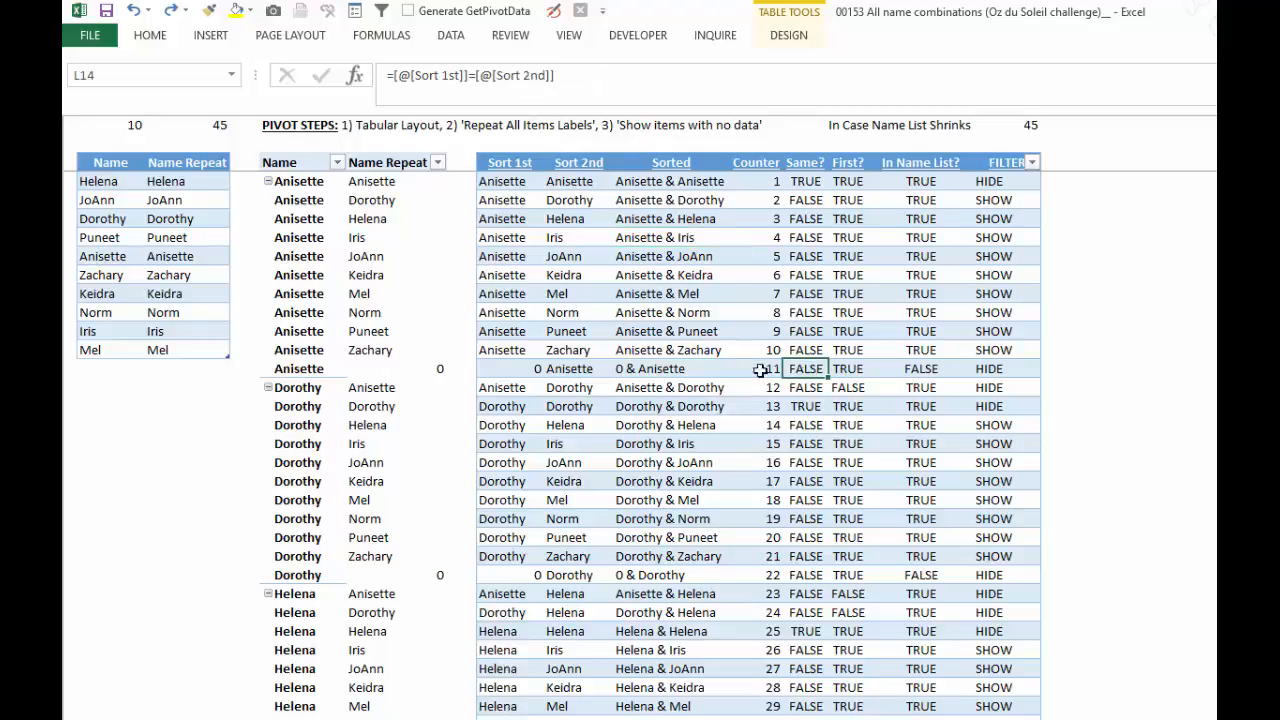
pyautogui.click(801, 406)
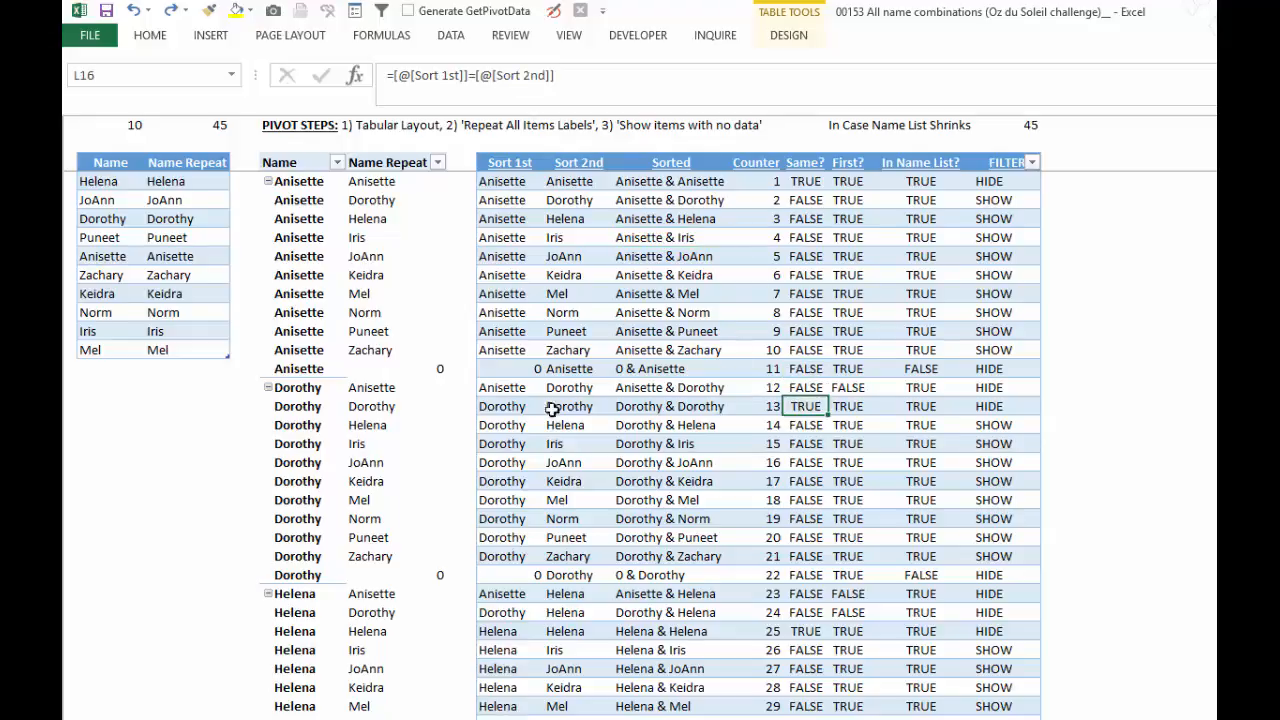
pyautogui.click(905, 238)
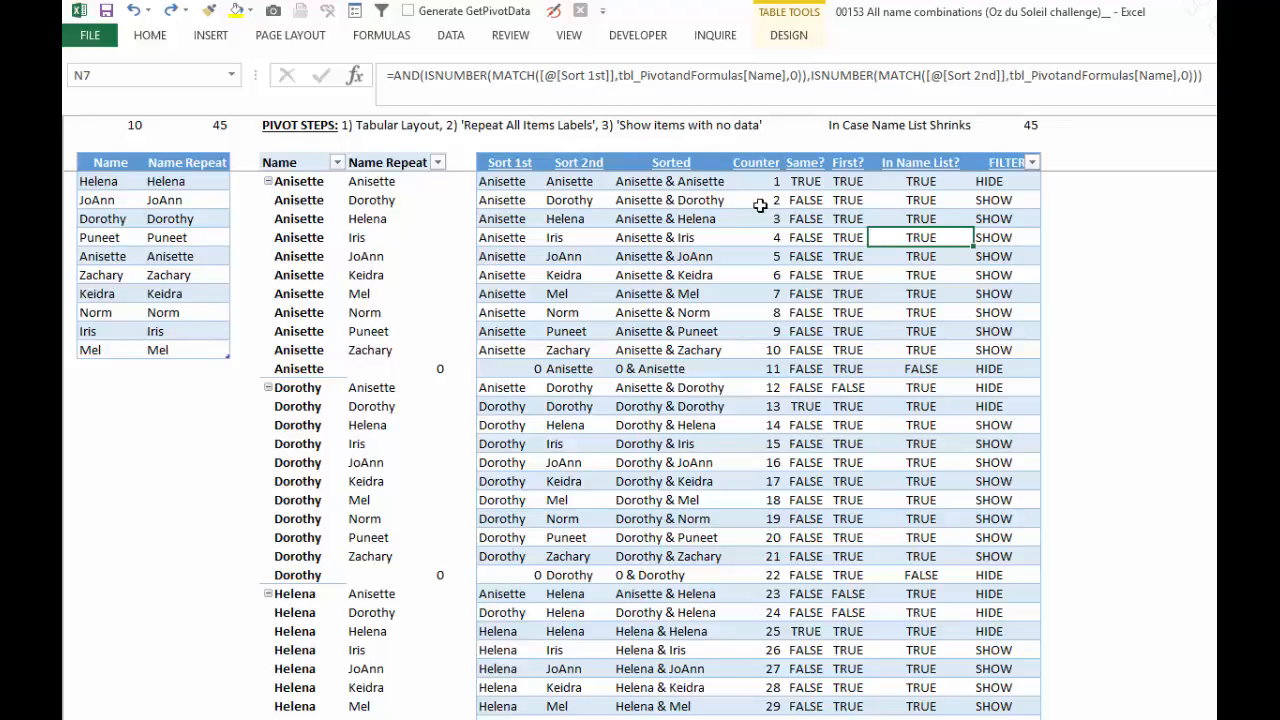
pyautogui.click(776, 78)
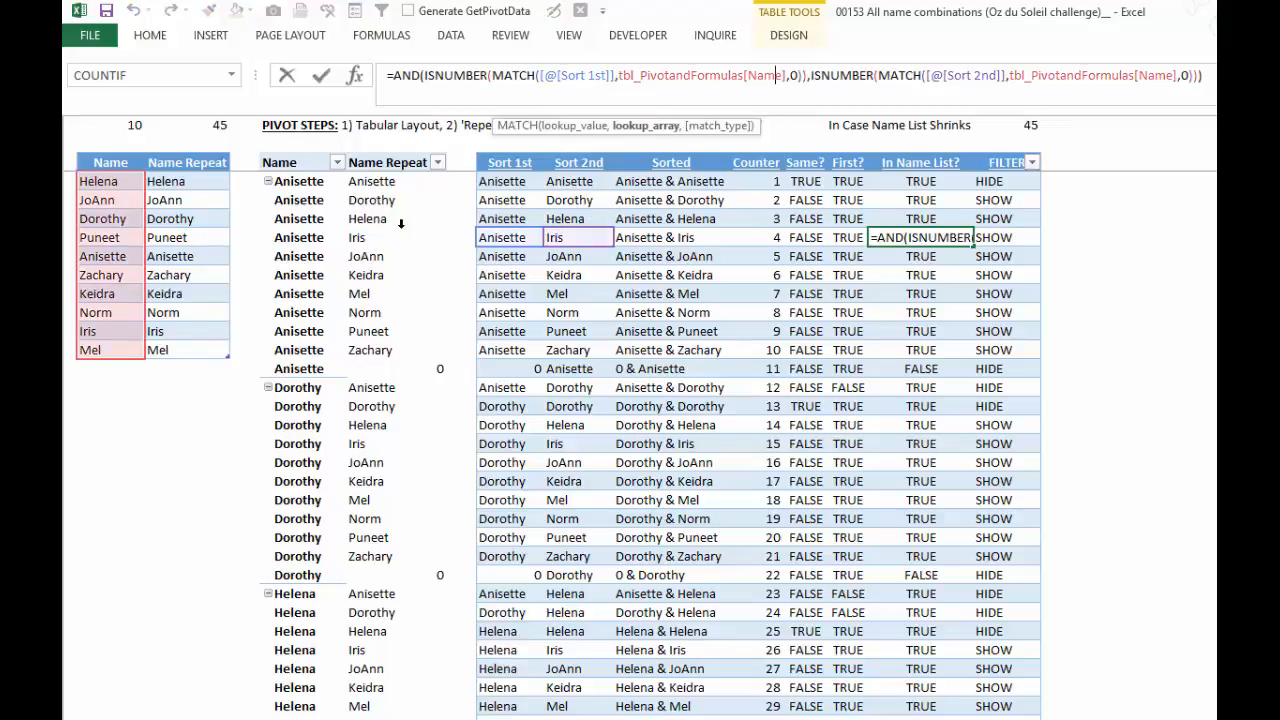
pyautogui.press('Escape')
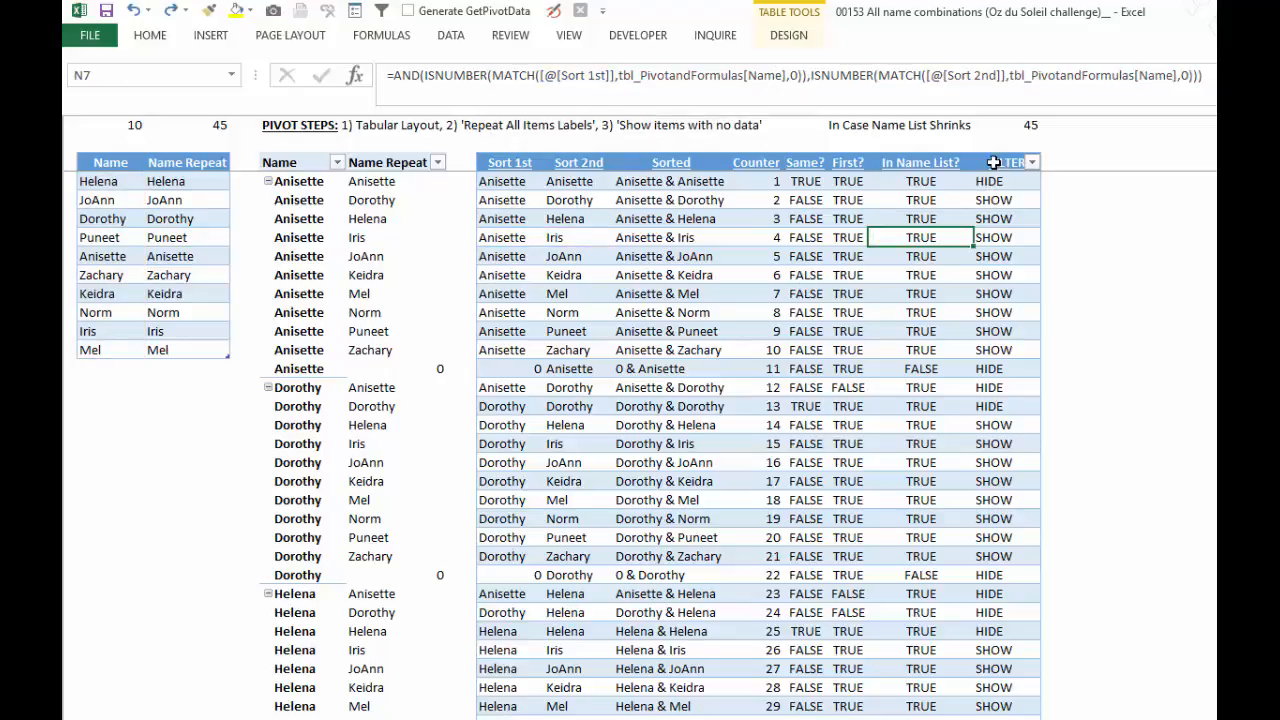
# Review the HIDE and SHOW filter choices of the FILTER column without applying a filter.
pyautogui.click(993, 162)
pyautogui.click(1032, 162)
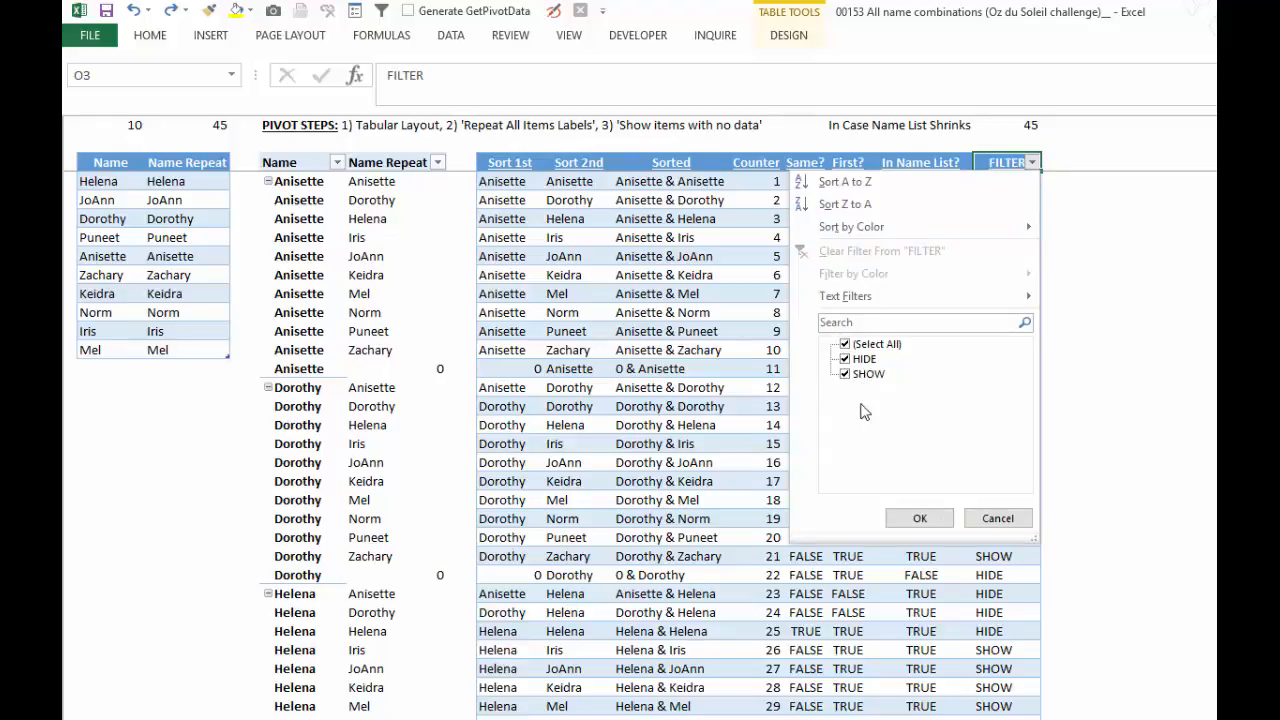
pyautogui.click(997, 518)
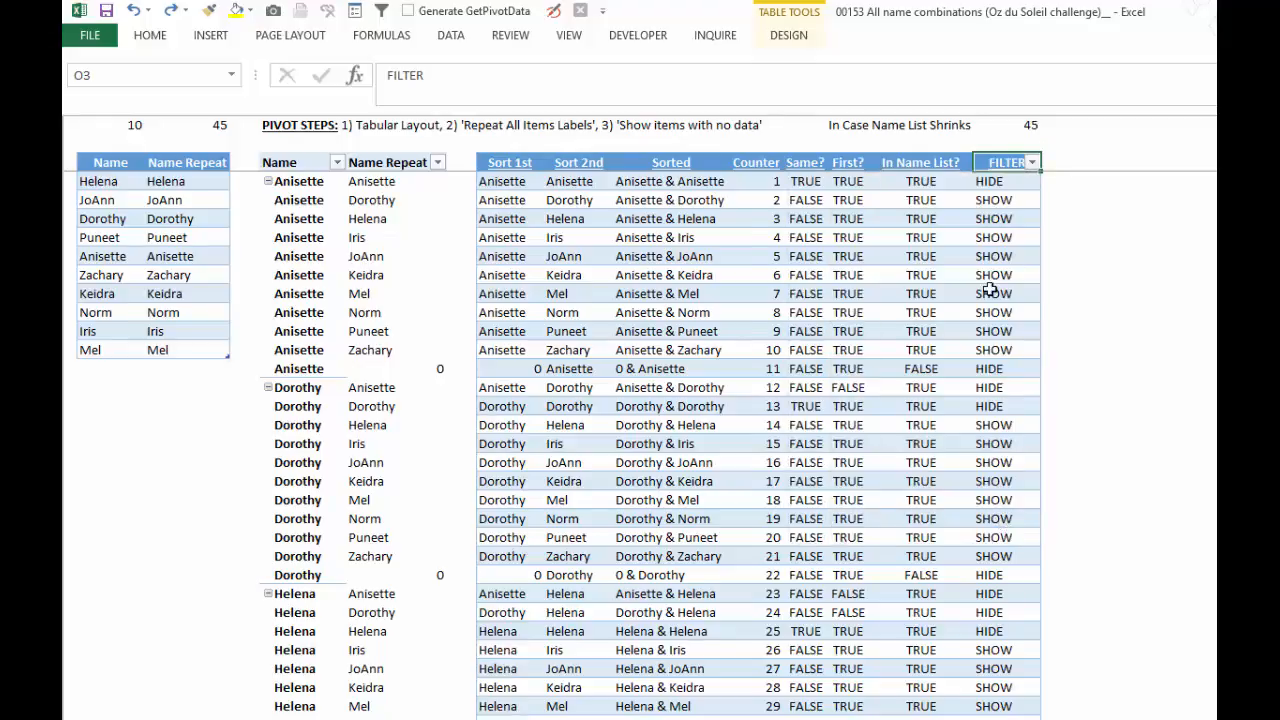
# Add two more first names in the rows directly below the source table's Name column.
pyautogui.click(97, 368)
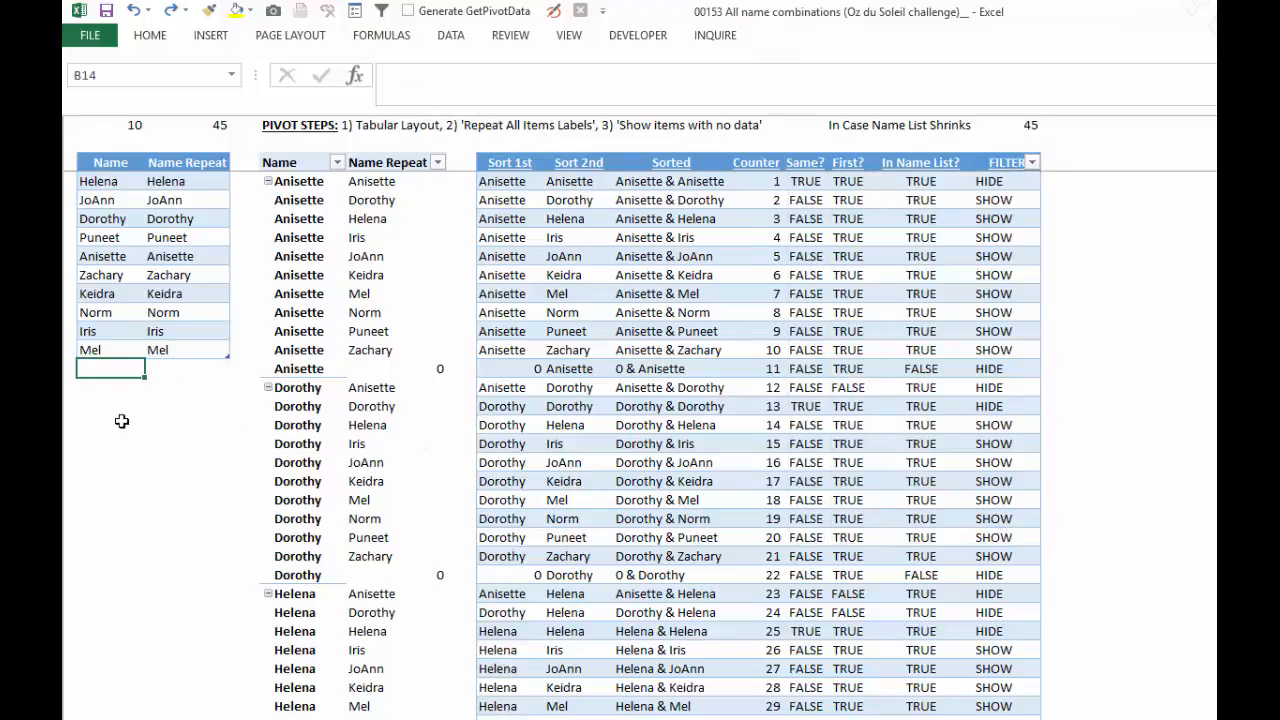
pyautogui.write('Kevin')
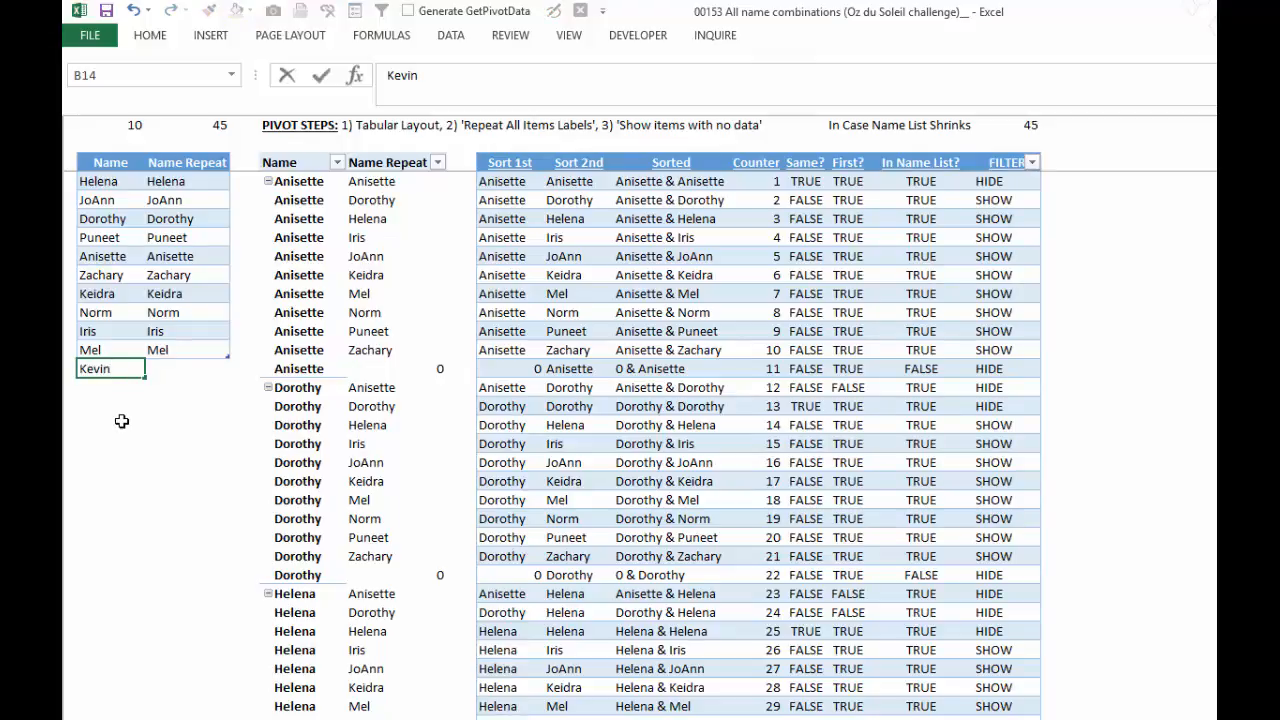
pyautogui.press('Return')
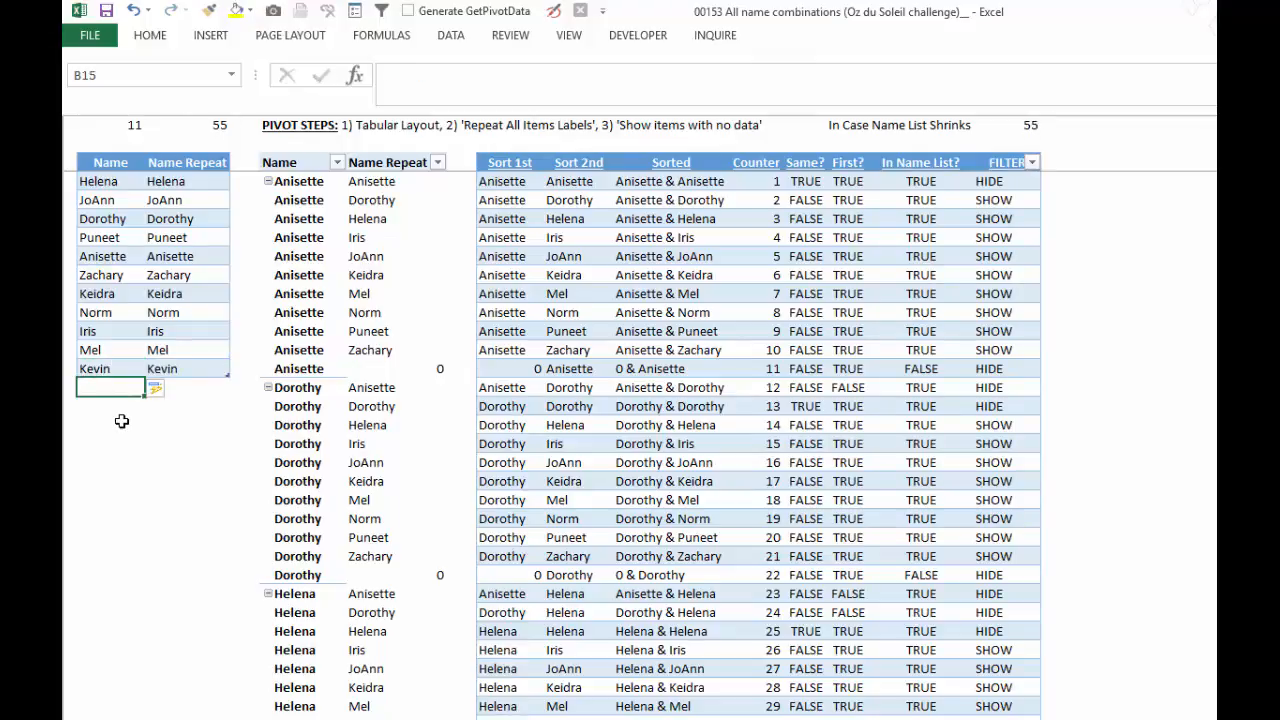
pyautogui.write('Oz')
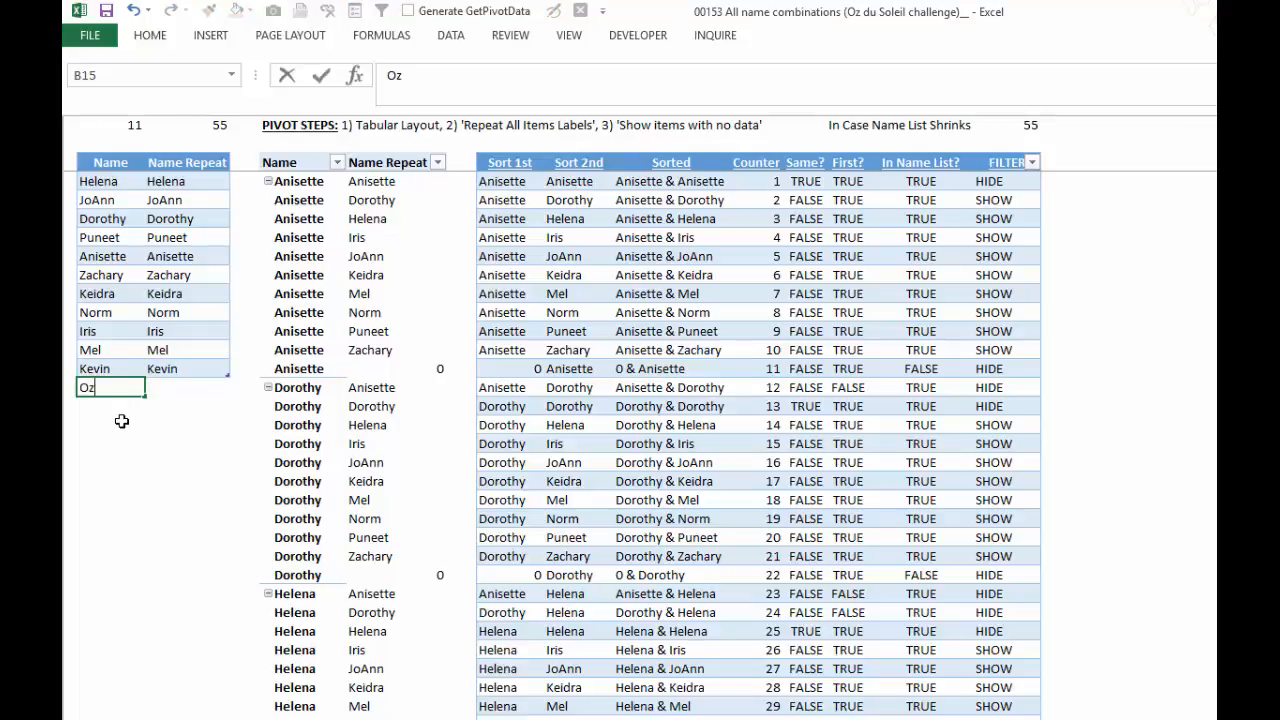
pyautogui.press('Return')
pyautogui.press('Down')
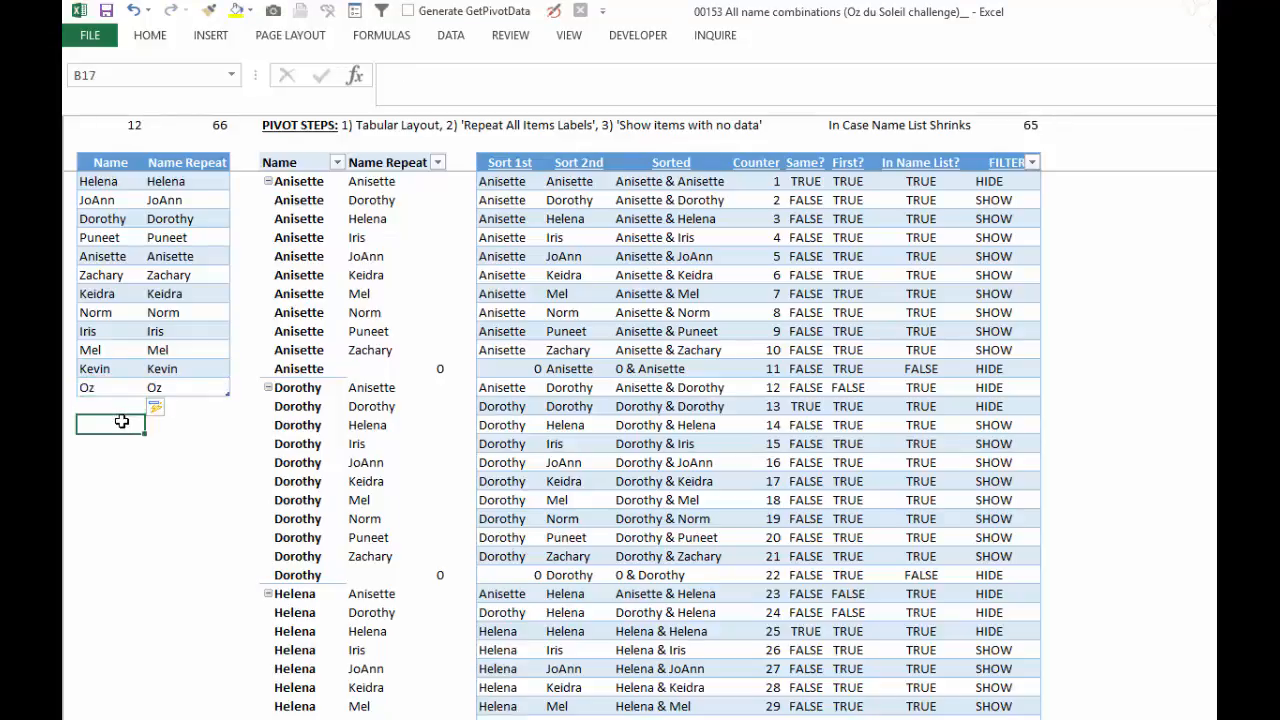
pyautogui.press('Left')
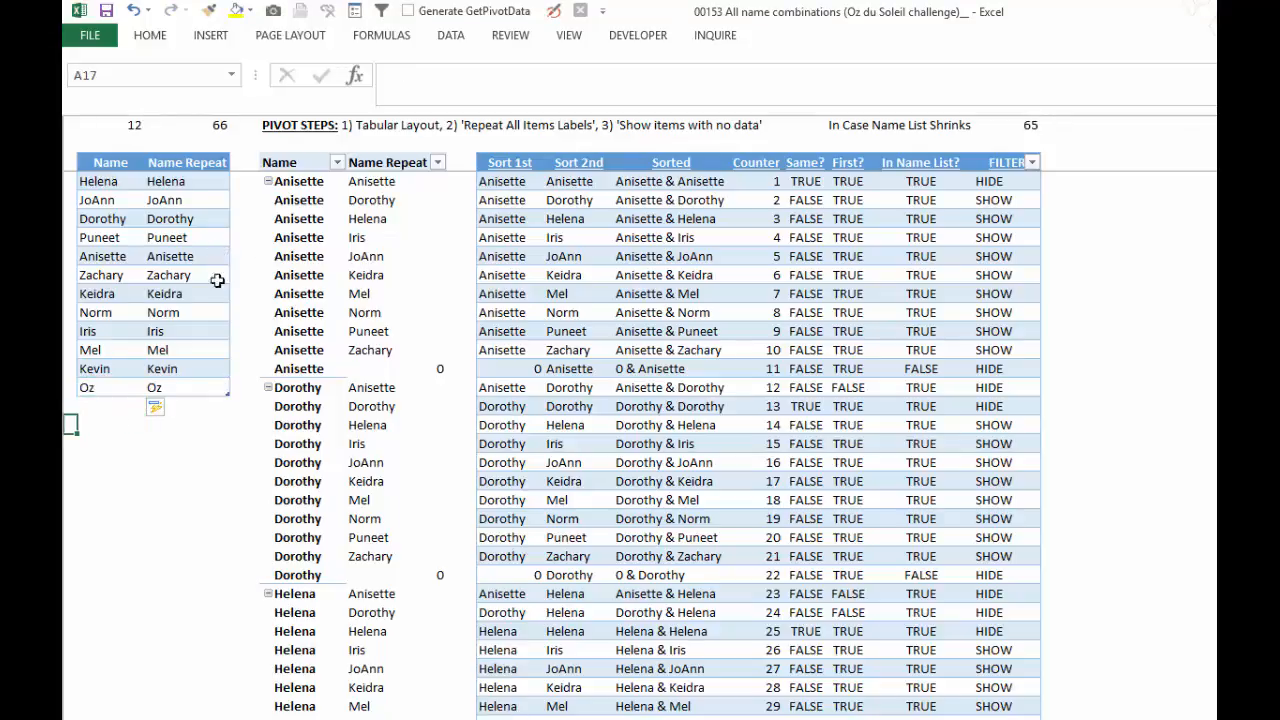
# Refresh the PivotTable to include the names added to the source table.
pyautogui.click(300, 257)
pyautogui.rightClick(300, 257)
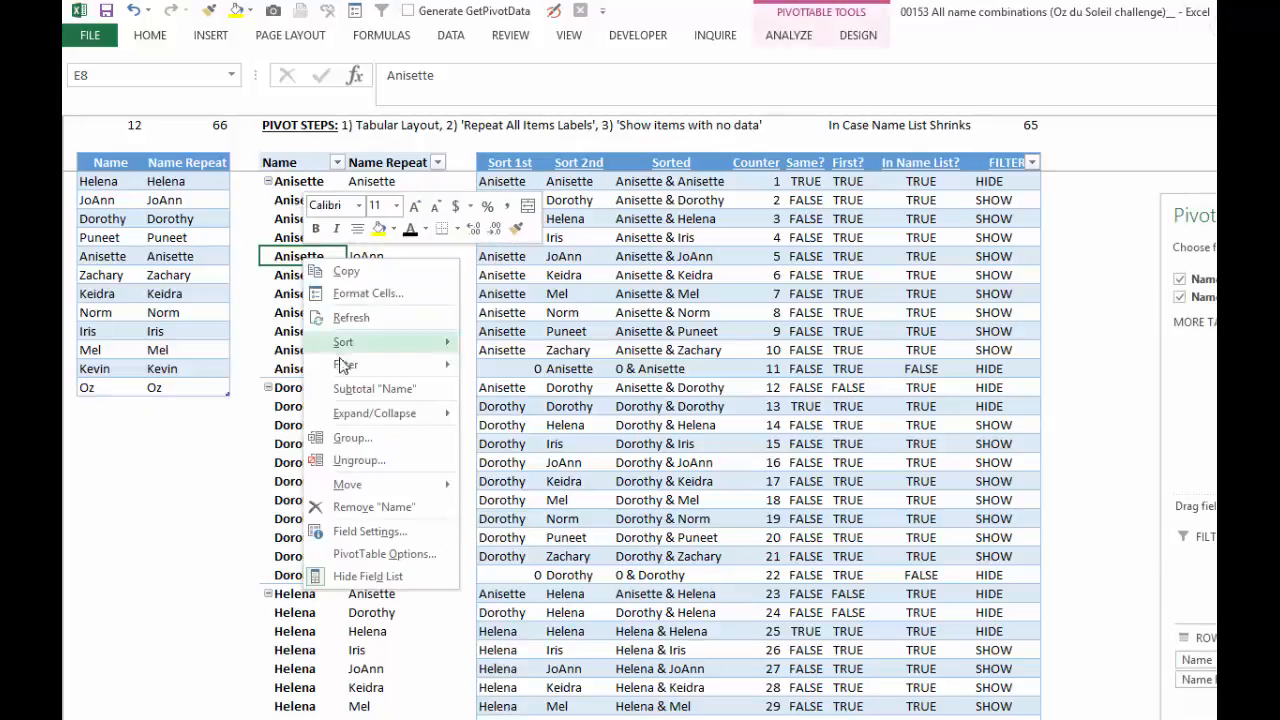
pyautogui.click(350, 317)
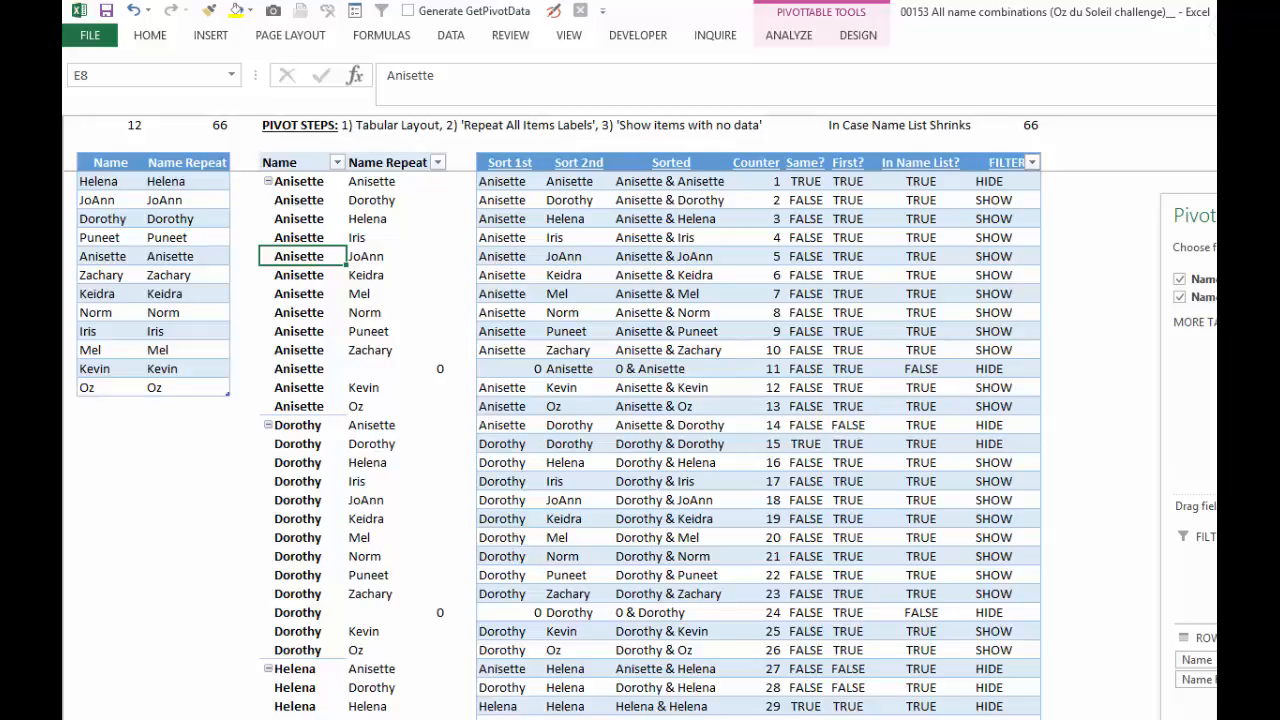
# Look through the Remove Duplicates solution sheet and go on to the Get & Transform sheet.
pyautogui.hotkey('ctrl', 'pagedown')
pyautogui.hotkey('ctrl', 'pagedown')
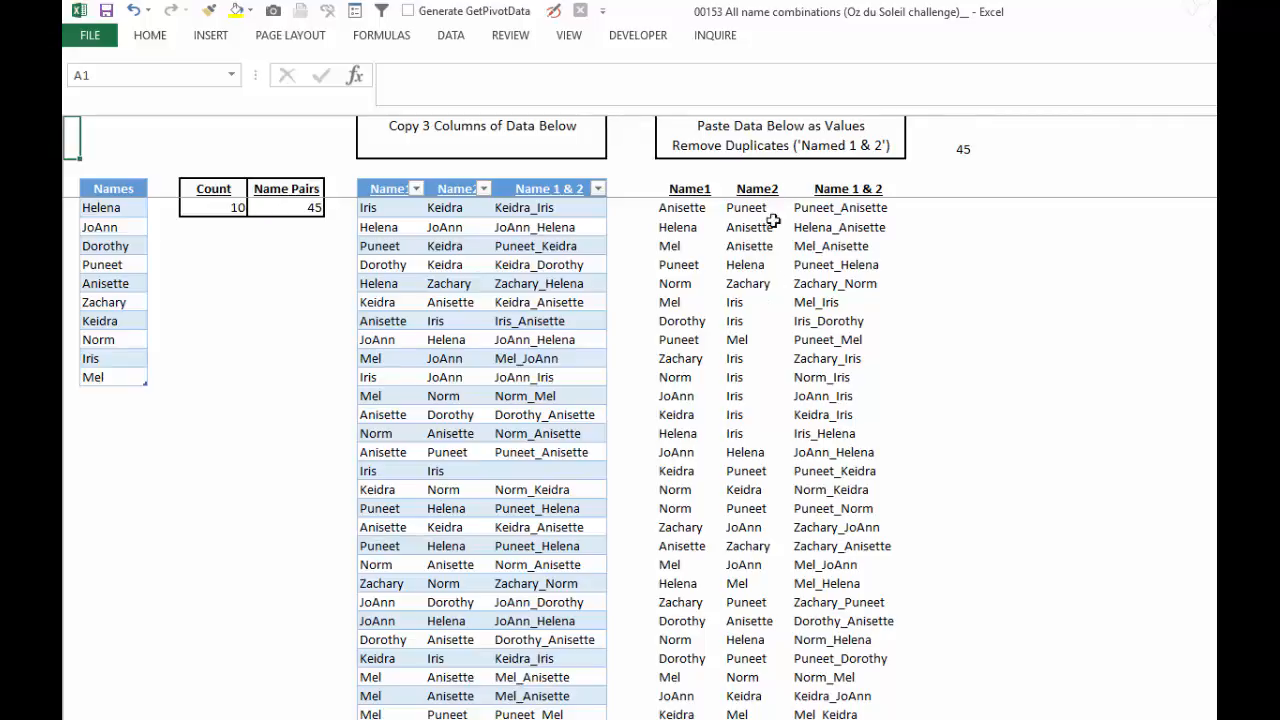
pyautogui.hotkey('ctrl', 'pagedown')
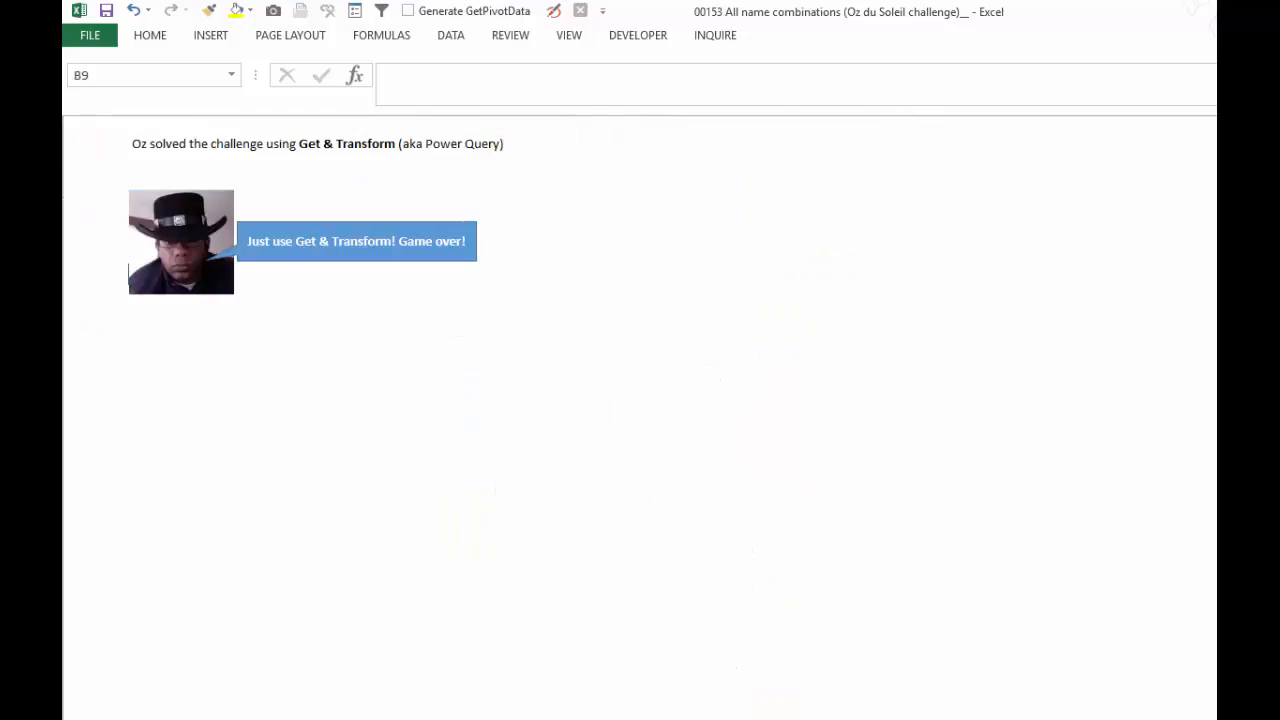